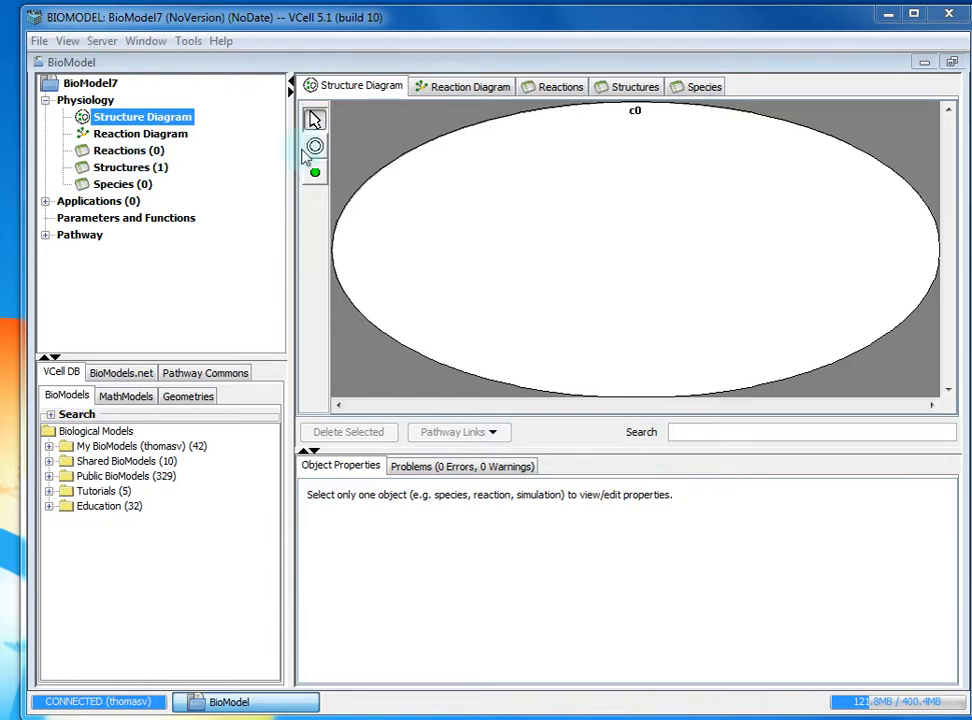
- Add a membrane-bound compartment inside c0 and a second one nested inside the first
left_click(315, 148)
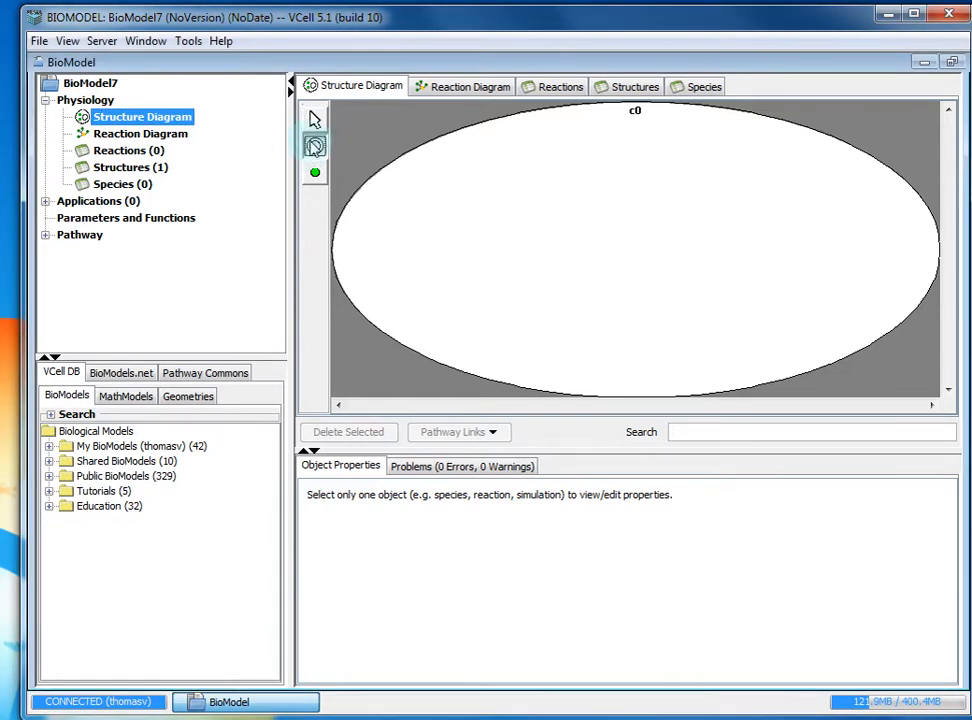
left_click(627, 226)
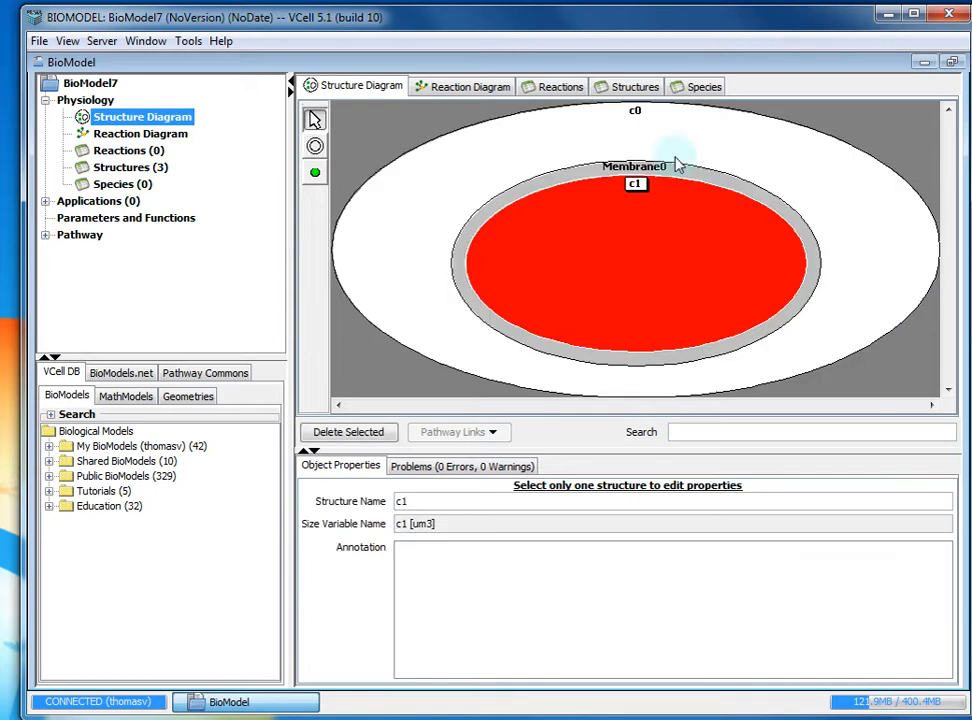
left_click(315, 148)
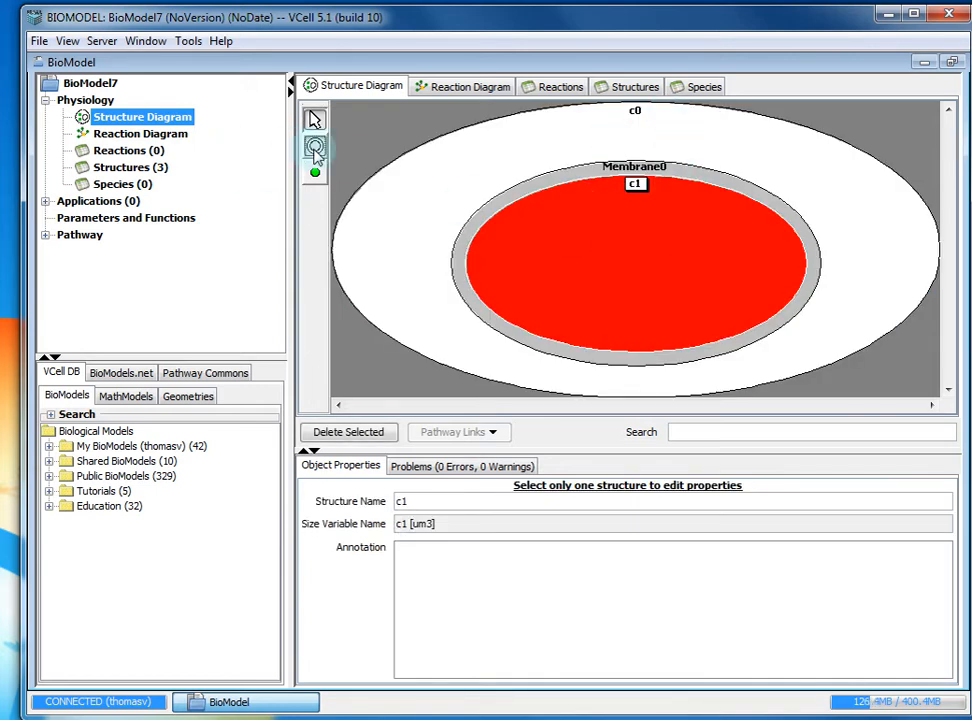
left_click(636, 274)
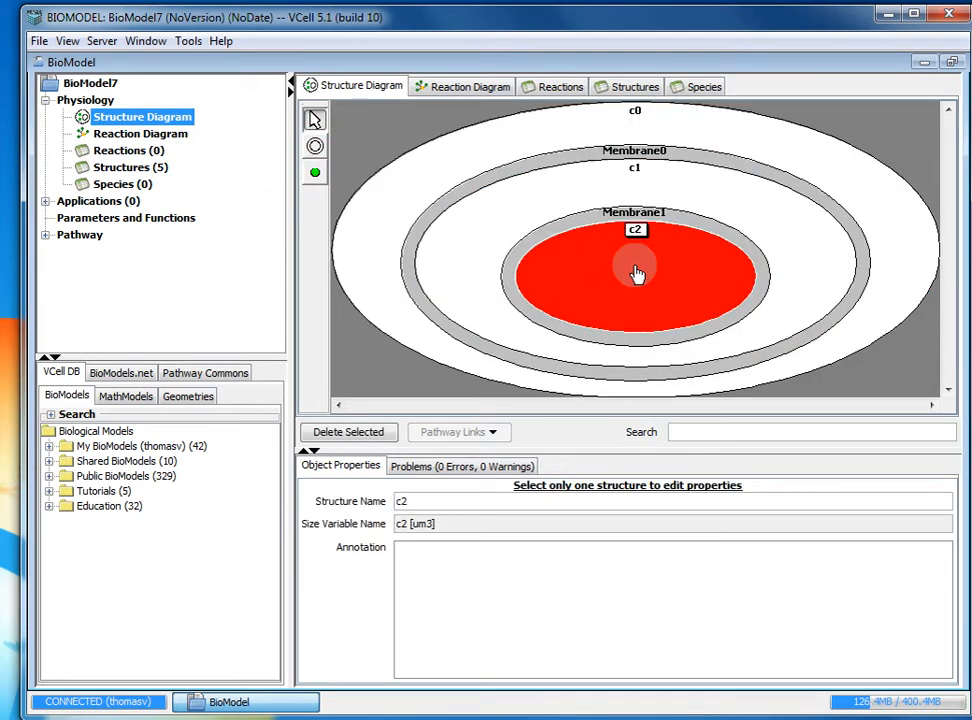
- Rename the innermost compartment as Nuc
left_click(629, 128)
left_click(620, 297)
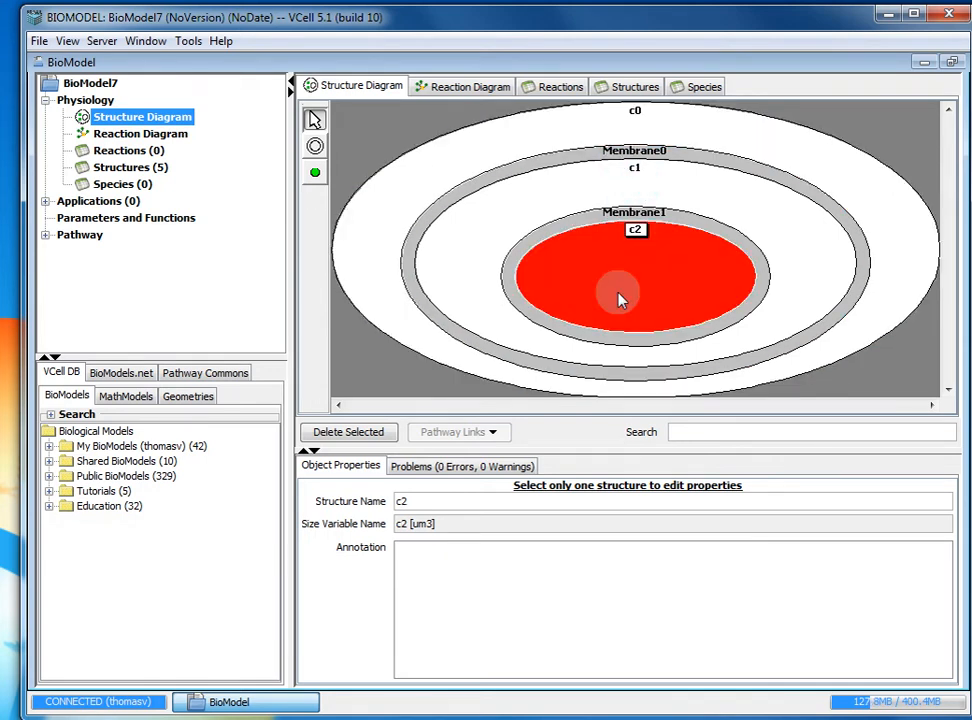
double_click(445, 501)
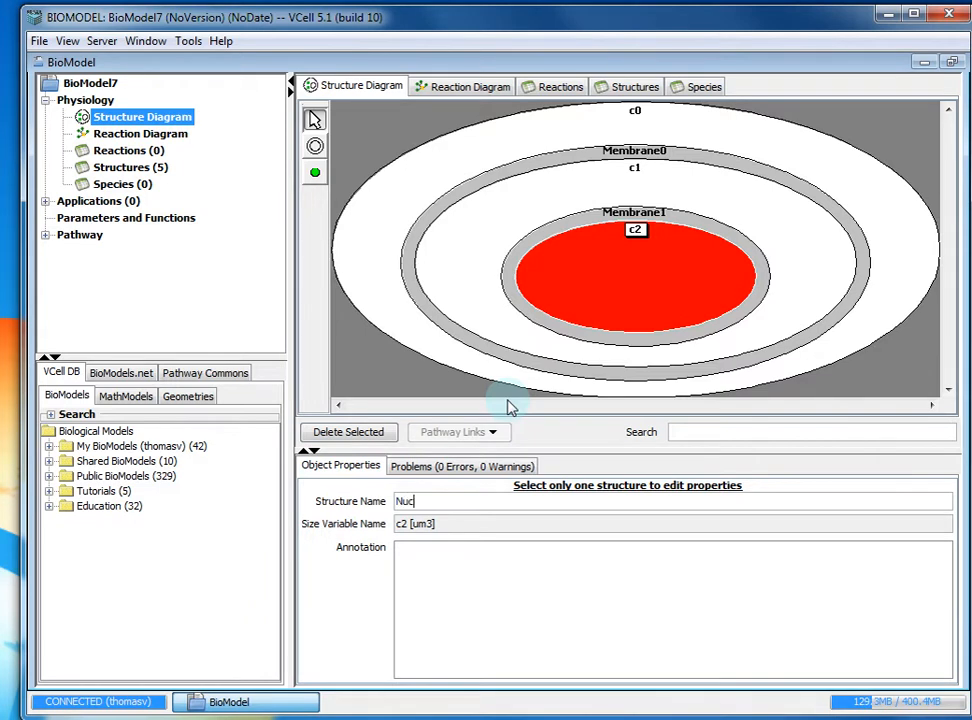
type("Nuc")
key("Return")
- Rename the membrane surrounding the Nuc compartment as NM
left_click(624, 222)
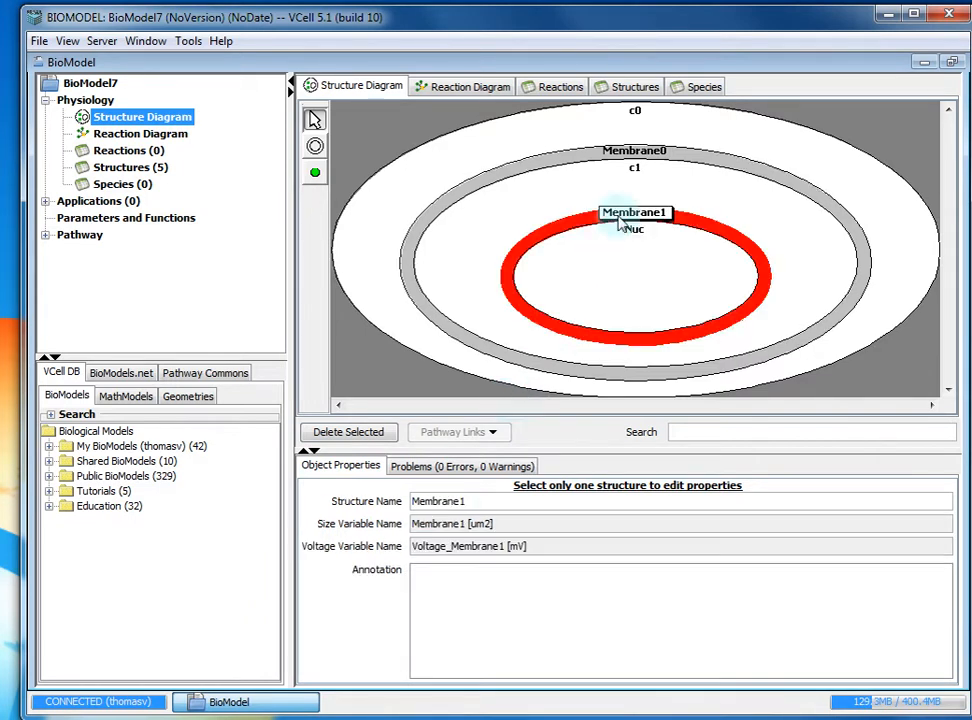
left_click(502, 505)
left_click_drag(498, 501, 230, 506)
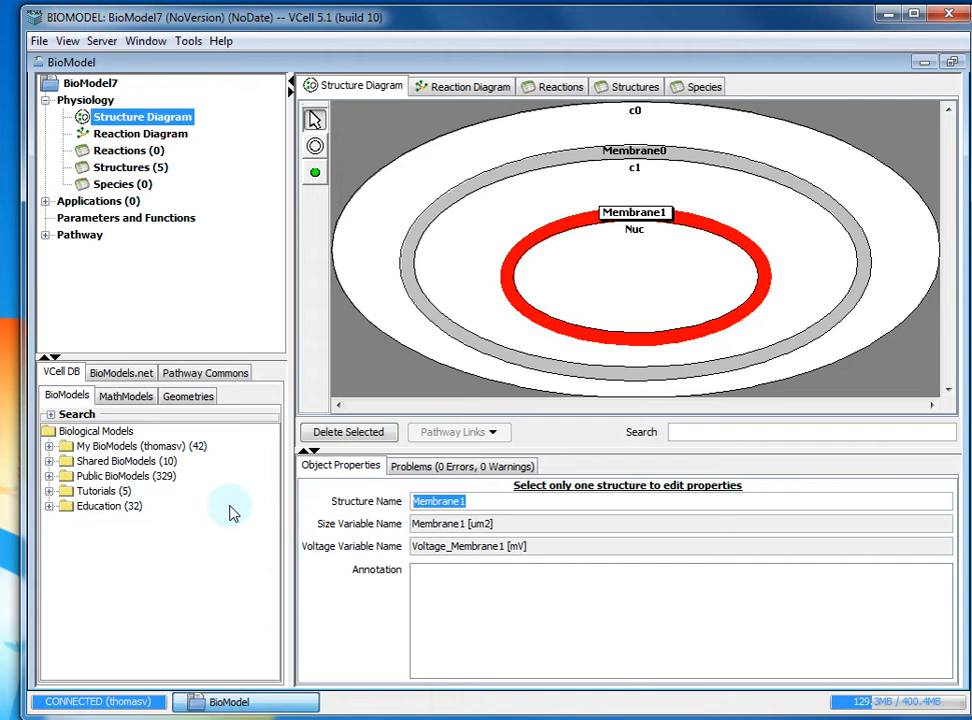
type("NM")
key("Return")
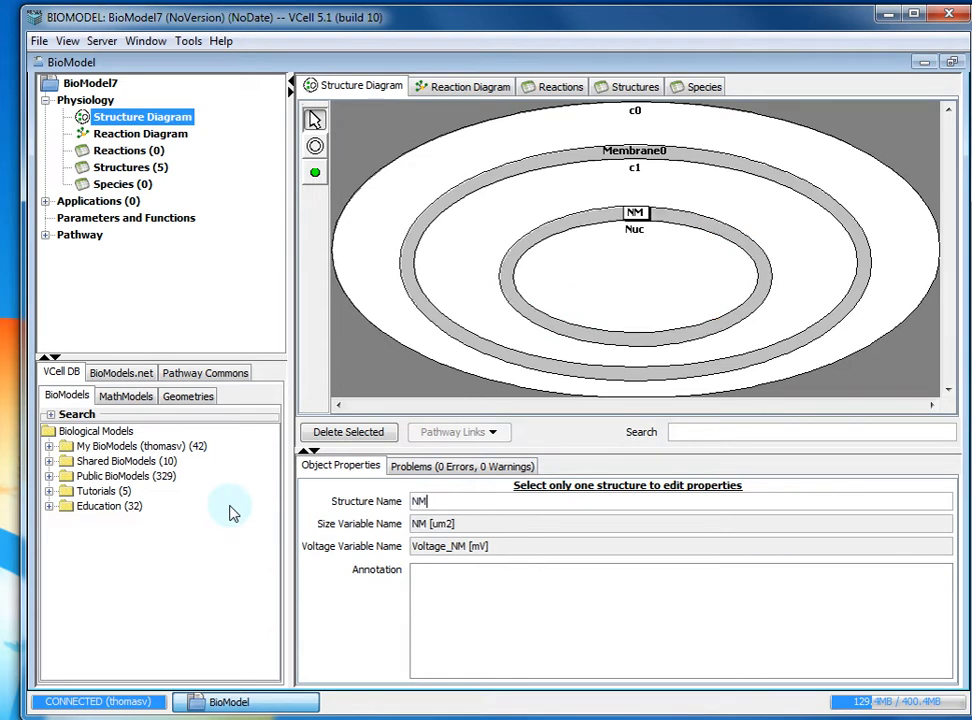
- Rename the compartment between the two membranes as Cyt
left_click(466, 234)
left_click(449, 507)
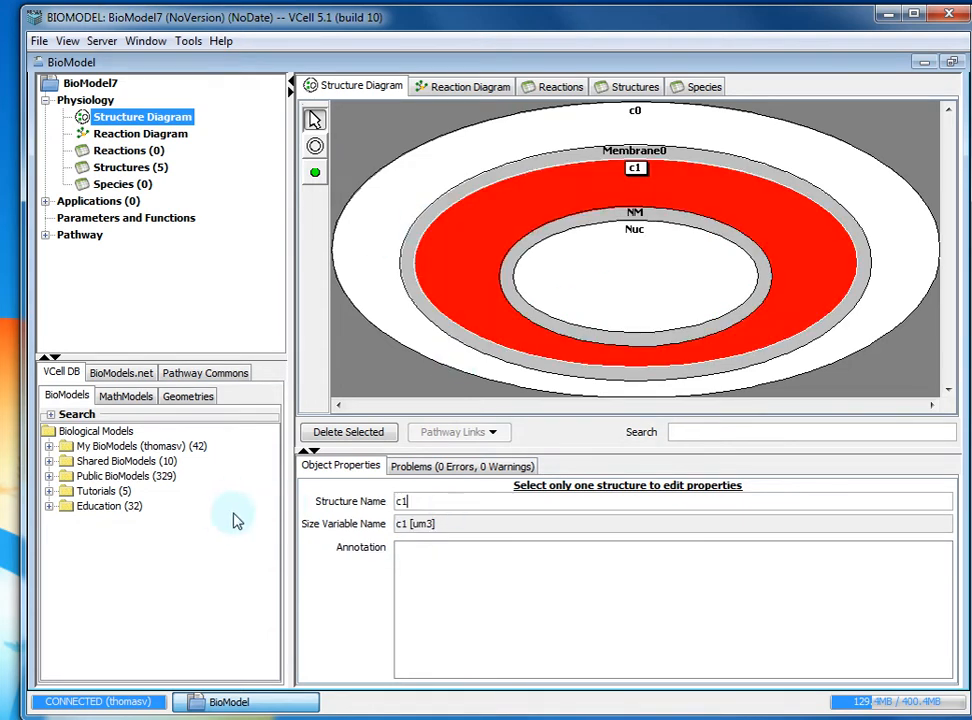
type("Cyt")
key("Return")
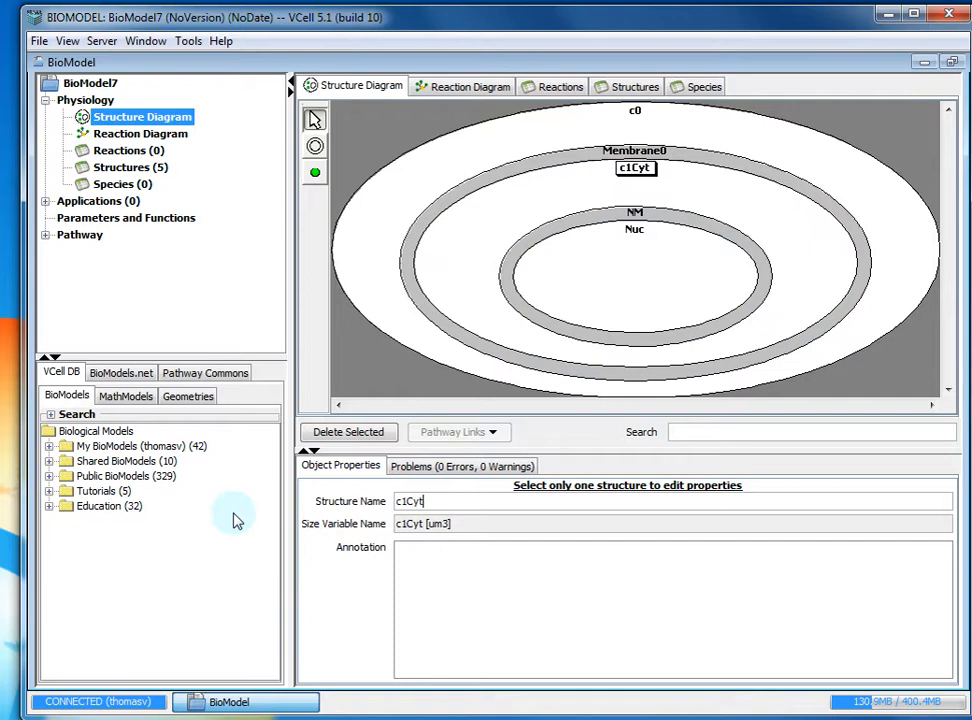
left_click(410, 502)
key("BackSpace")
key("BackSpace")
- Rename the outer membrane surrounding Cyt as PM
left_click(632, 151)
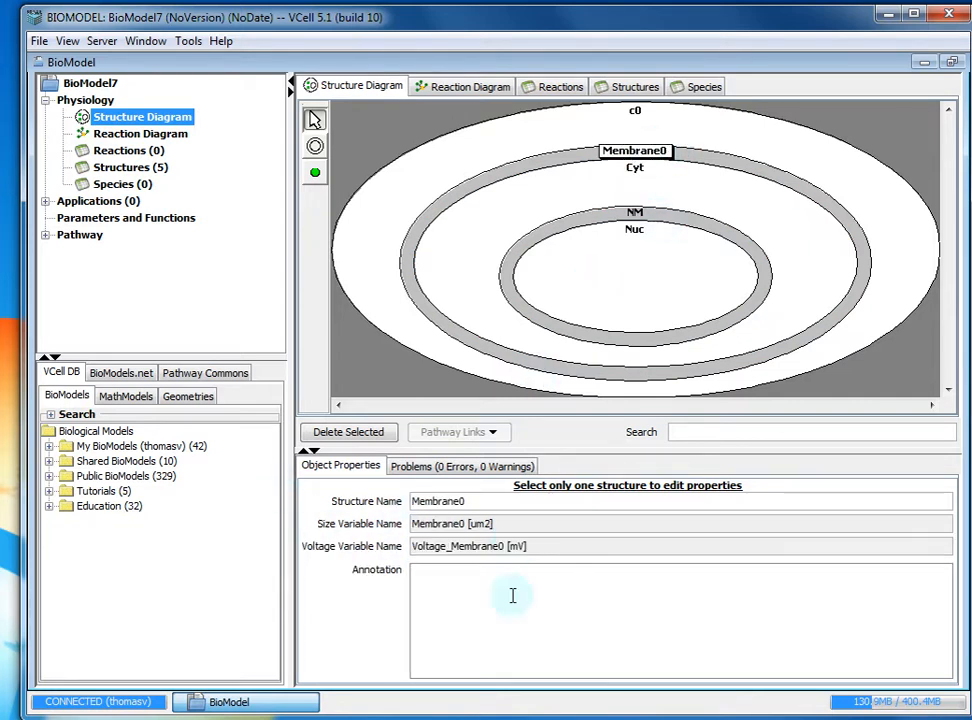
left_click_drag(491, 501, 226, 512)
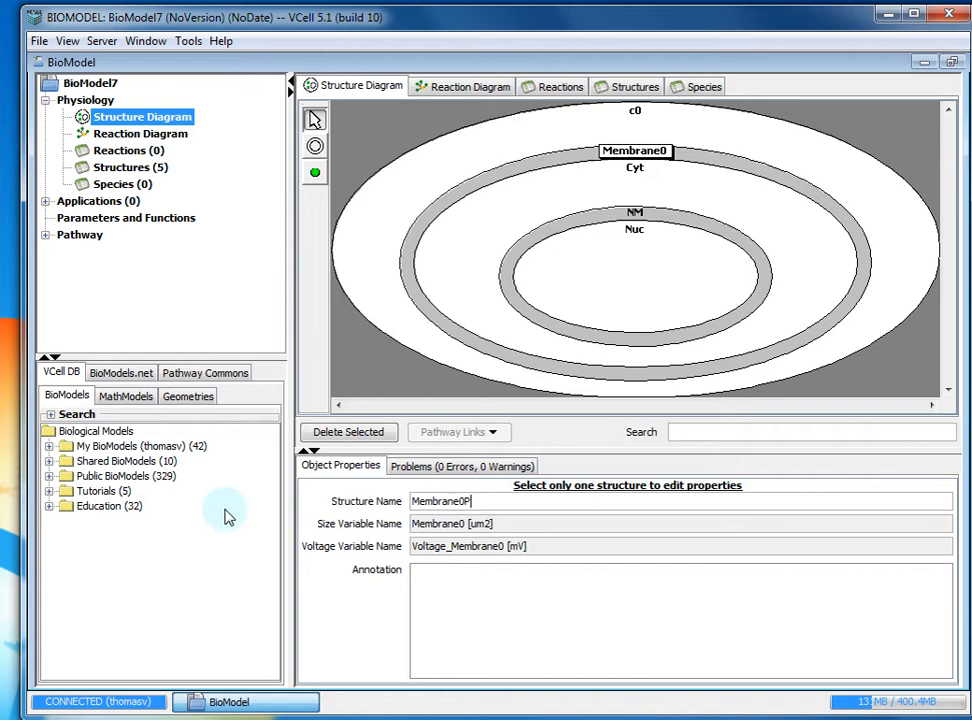
key("Return")
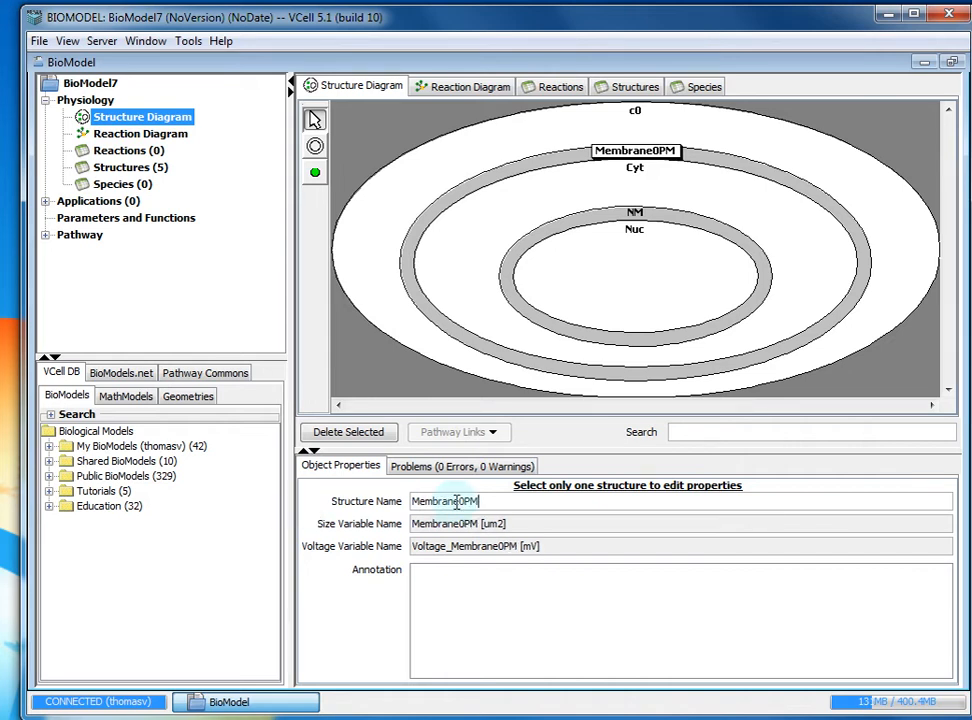
left_click_drag(465, 501, 329, 501)
key("BackSpace")
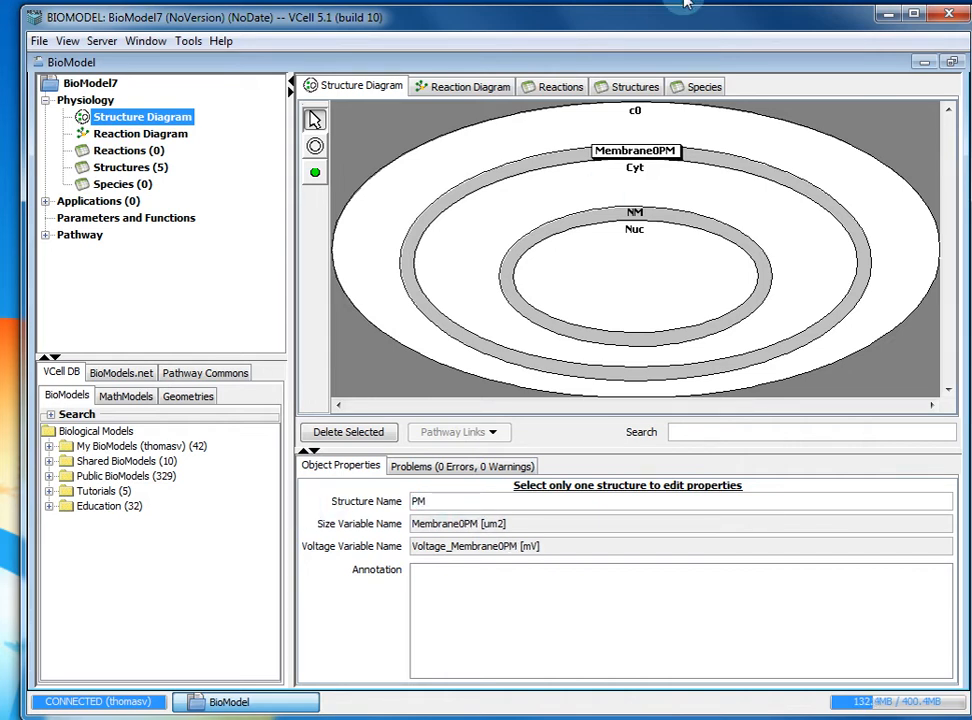
- Rename the outermost compartment as EC
left_click(643, 114)
left_click_drag(451, 503, 352, 510)
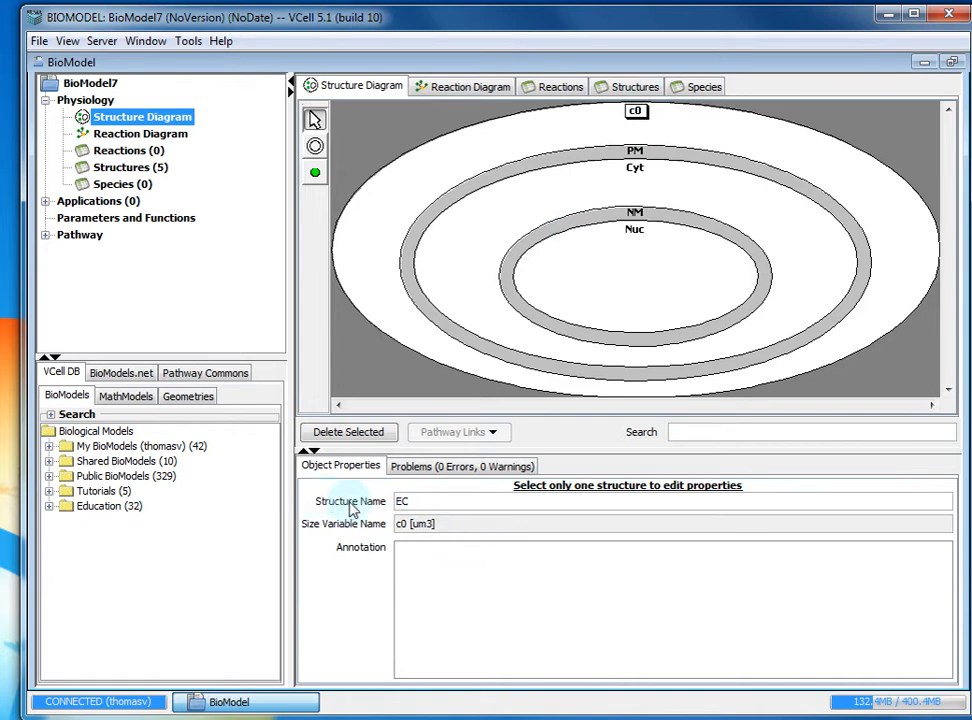
key("Return")
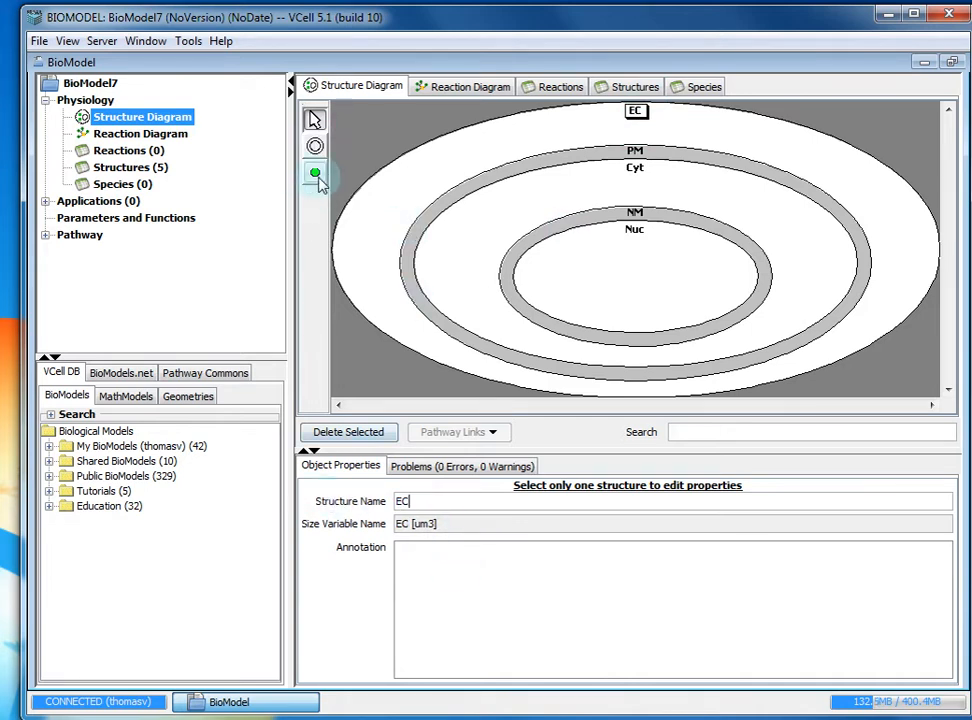
- Add two species to the PM membrane and name the upper one PIP2_PM
left_click(315, 174)
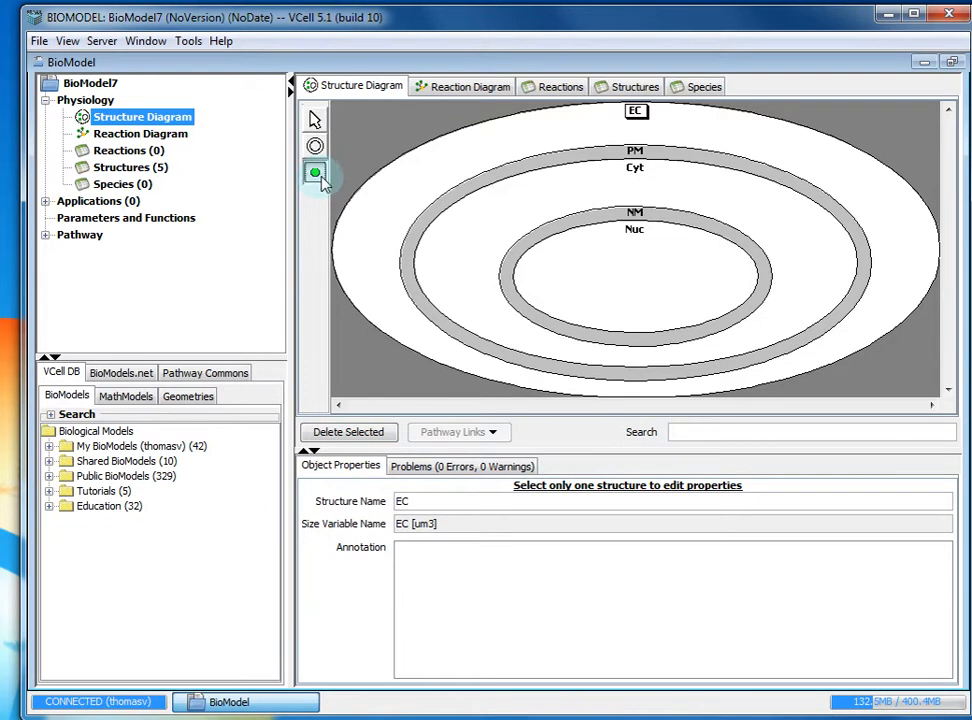
left_click(474, 197)
left_click(471, 196)
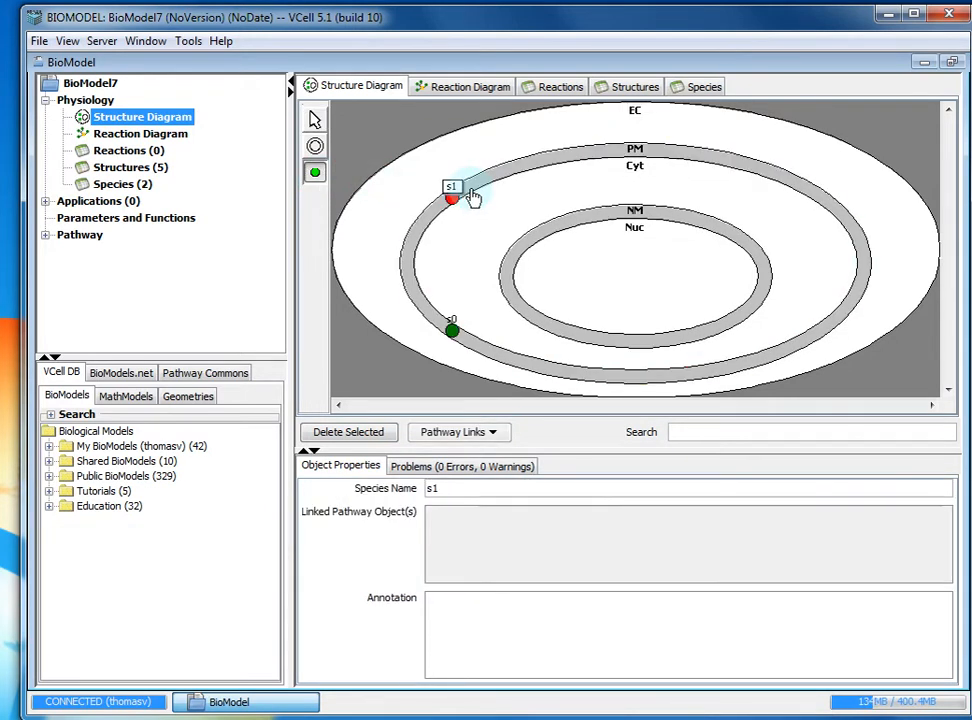
left_click_drag(508, 486, 366, 482)
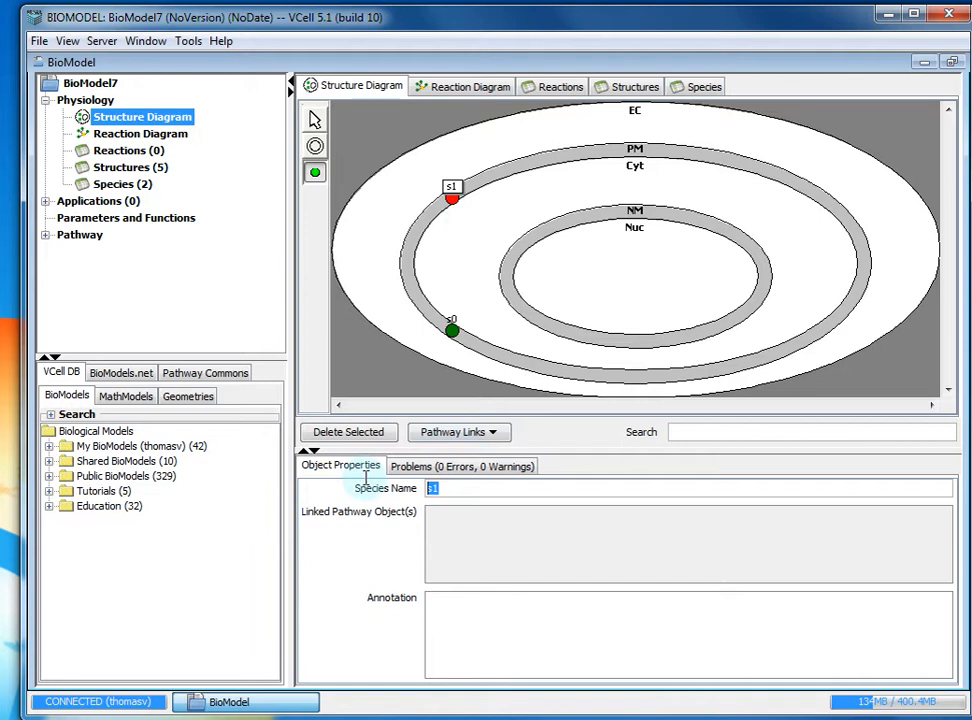
type("PIP2_PM")
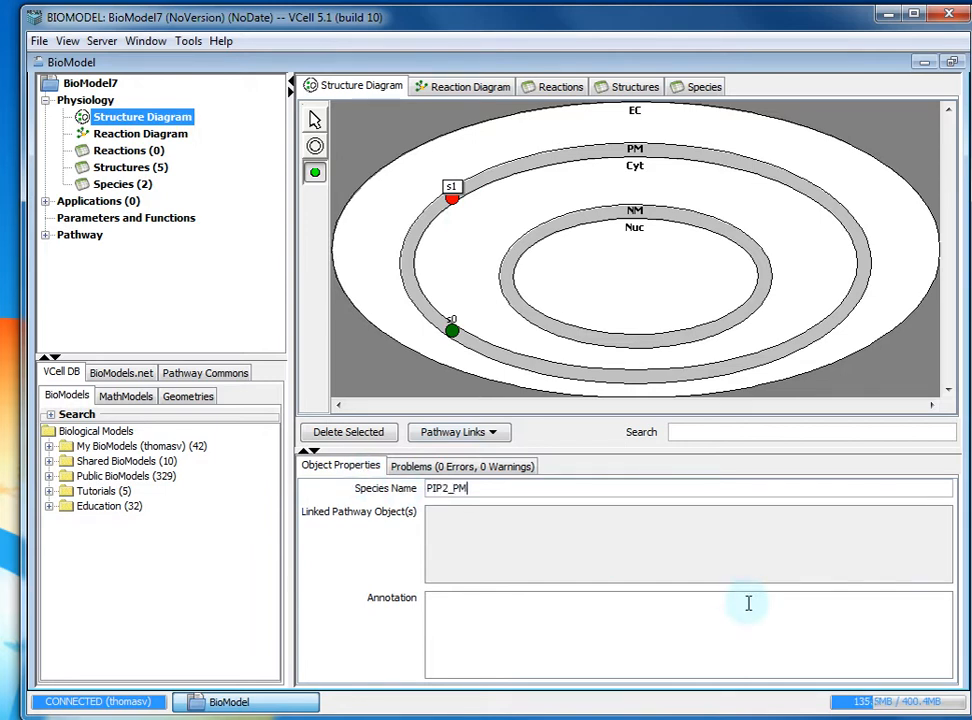
- Rename the lower species on the PM membrane as PIP2_PHGFP_PM
left_click(452, 330)
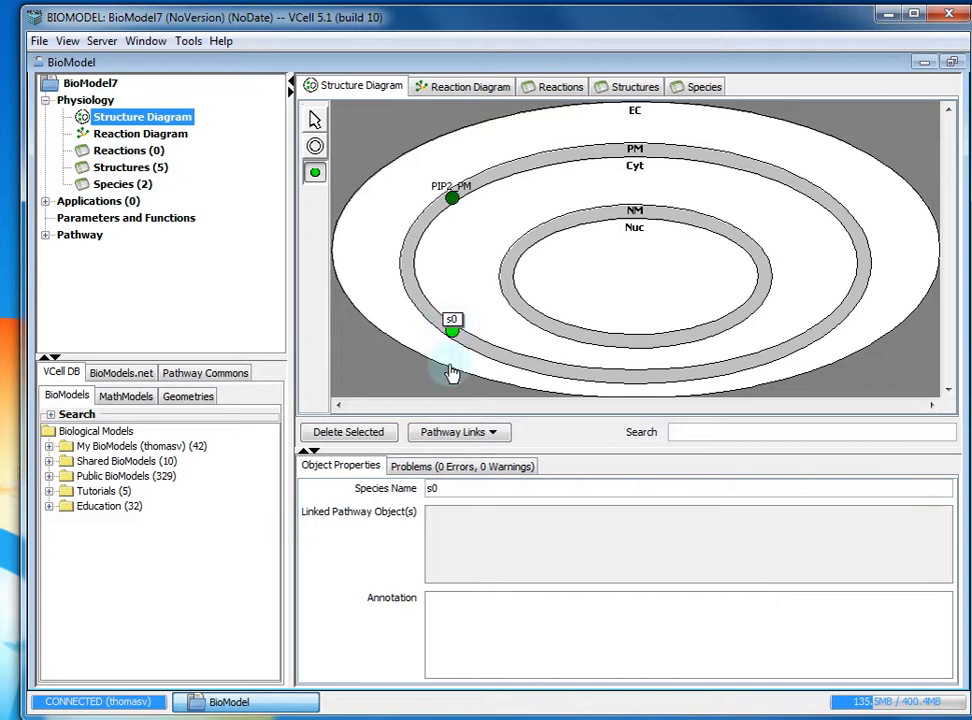
double_click(456, 487)
type("PIP2_PHGFP")
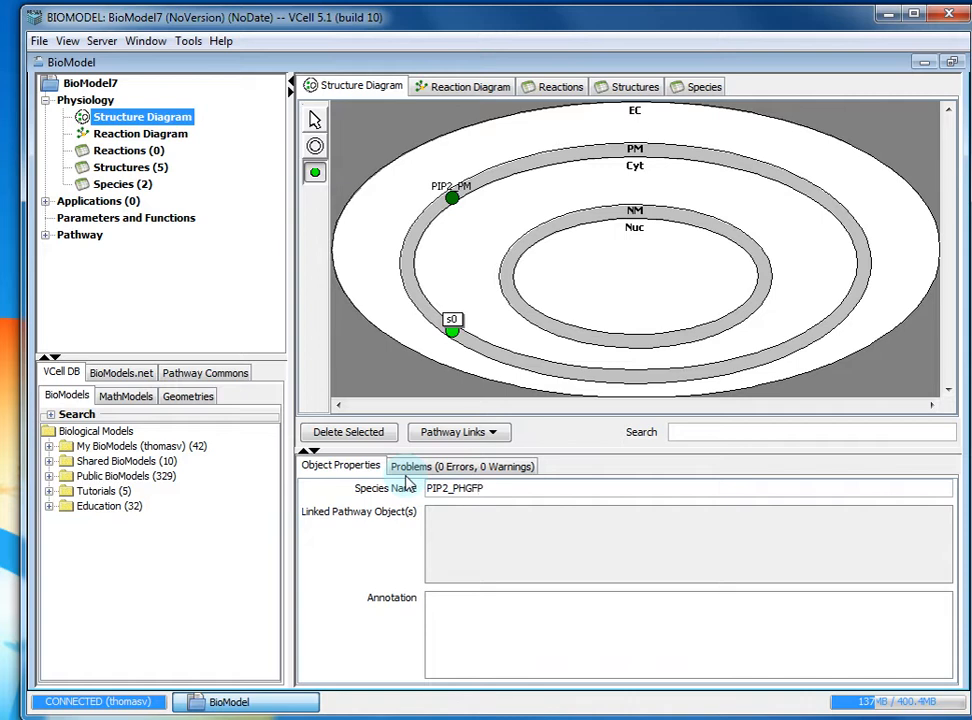
type("_")
type("O")
key("Return")
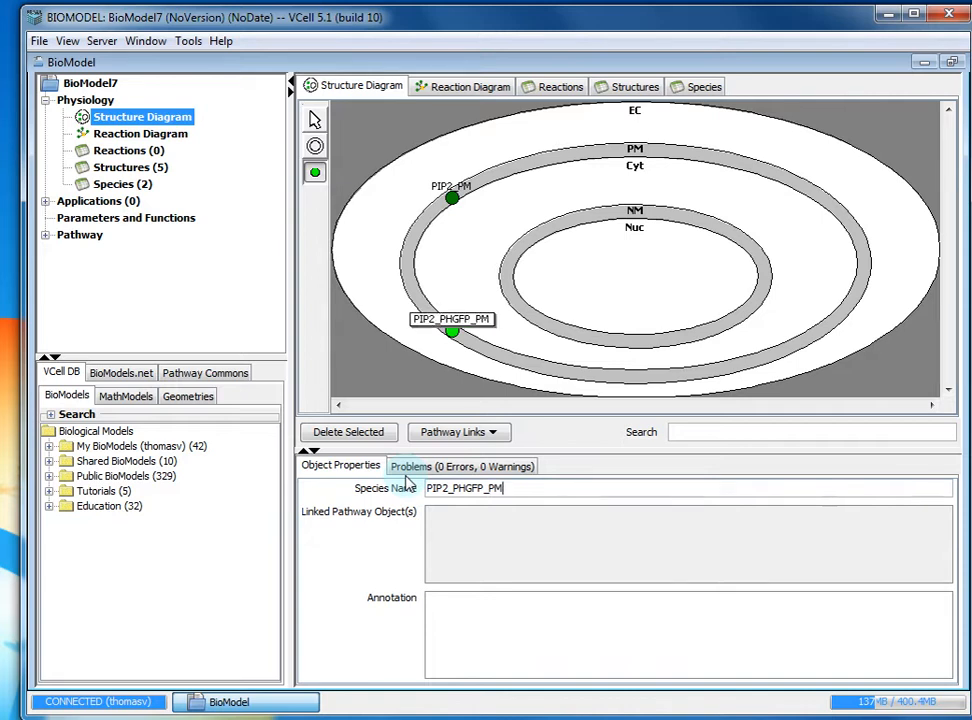
- Add four species to the Cyt compartment
left_click(312, 178)
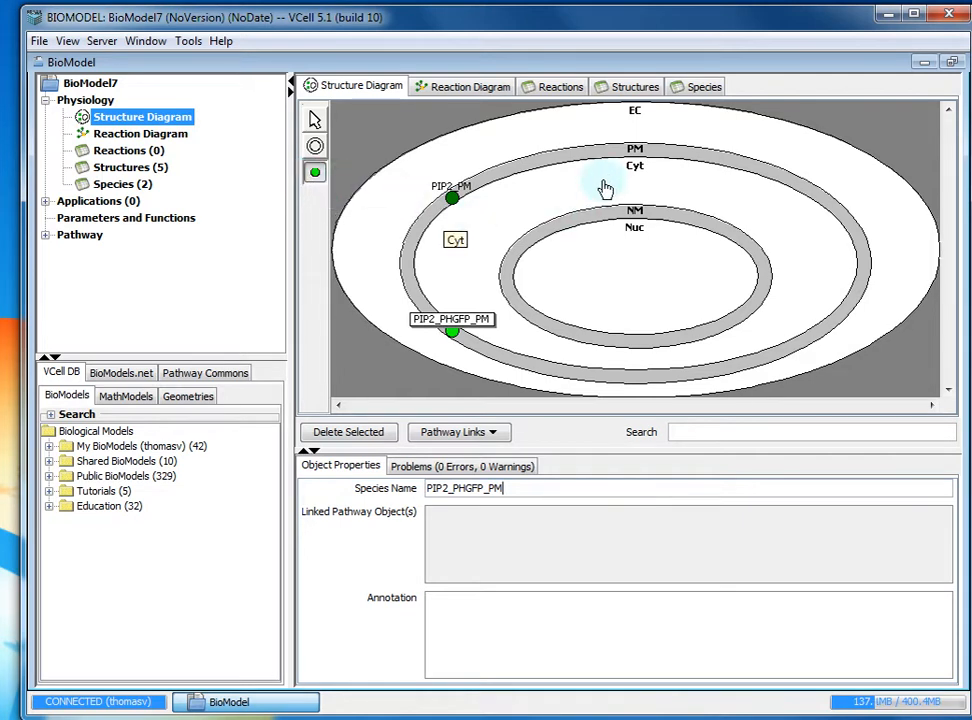
left_click(518, 216)
left_click(518, 215)
left_click(518, 215)
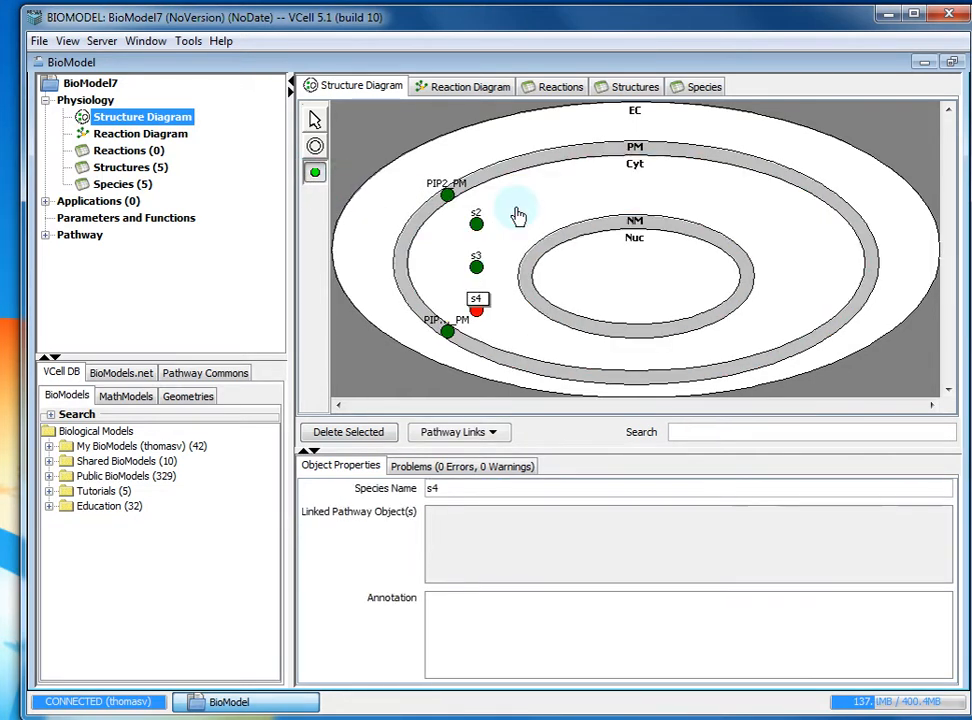
left_click(518, 215)
- Rename the last added Cyt species, s5, as IP3_Cyt
double_click(432, 488)
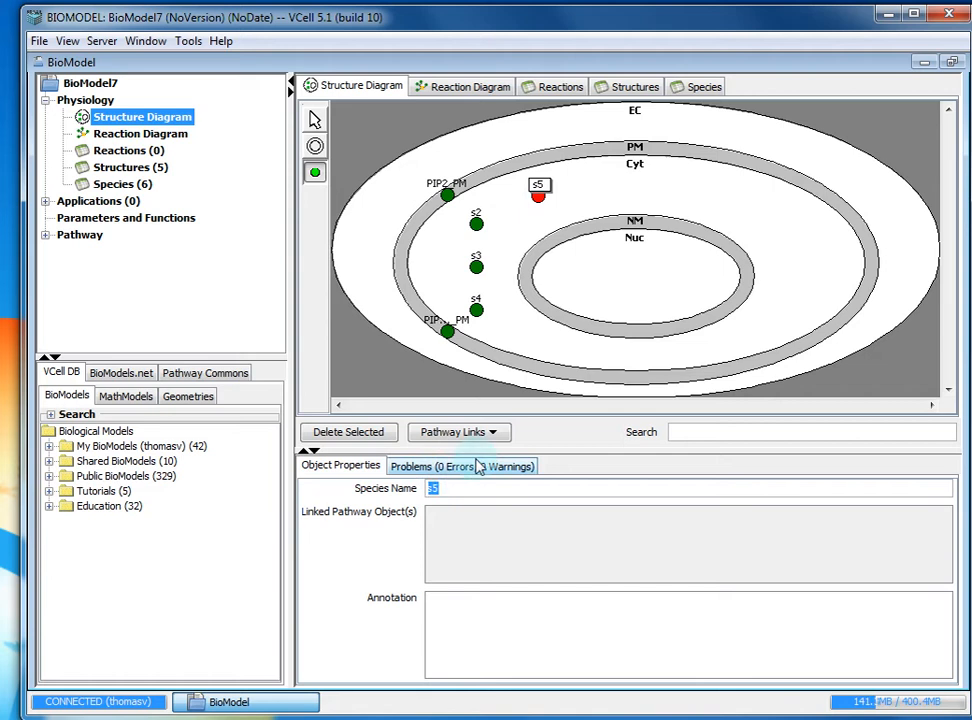
type("IP3_Cyt")
key("Return")
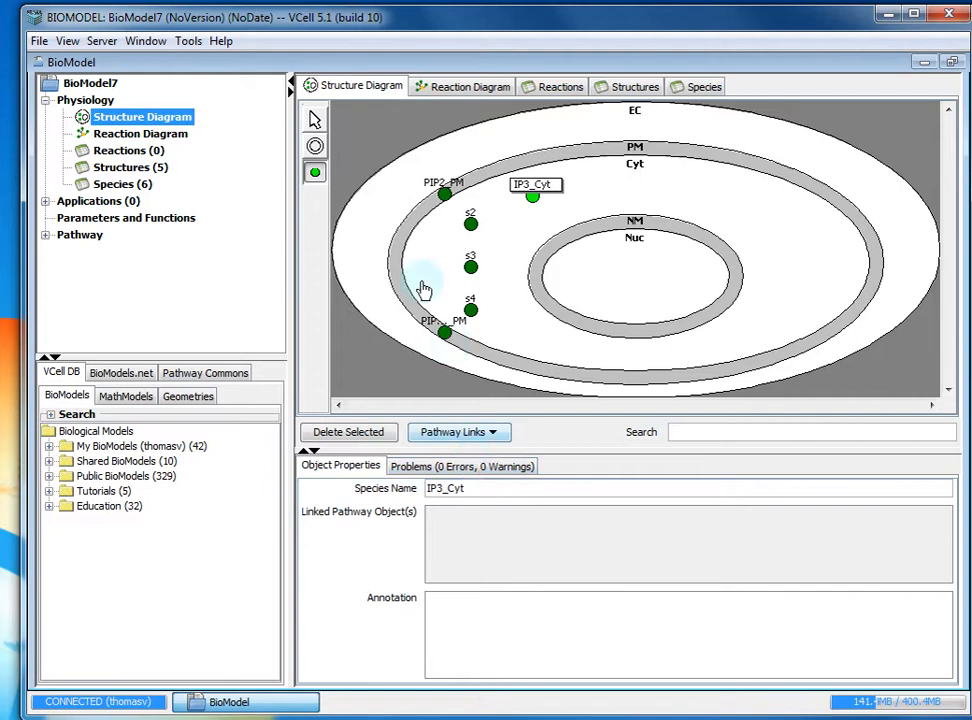
- Rename species s2 in the Cyt compartment as IP3_PHGFP_Cyt
left_click(470, 228)
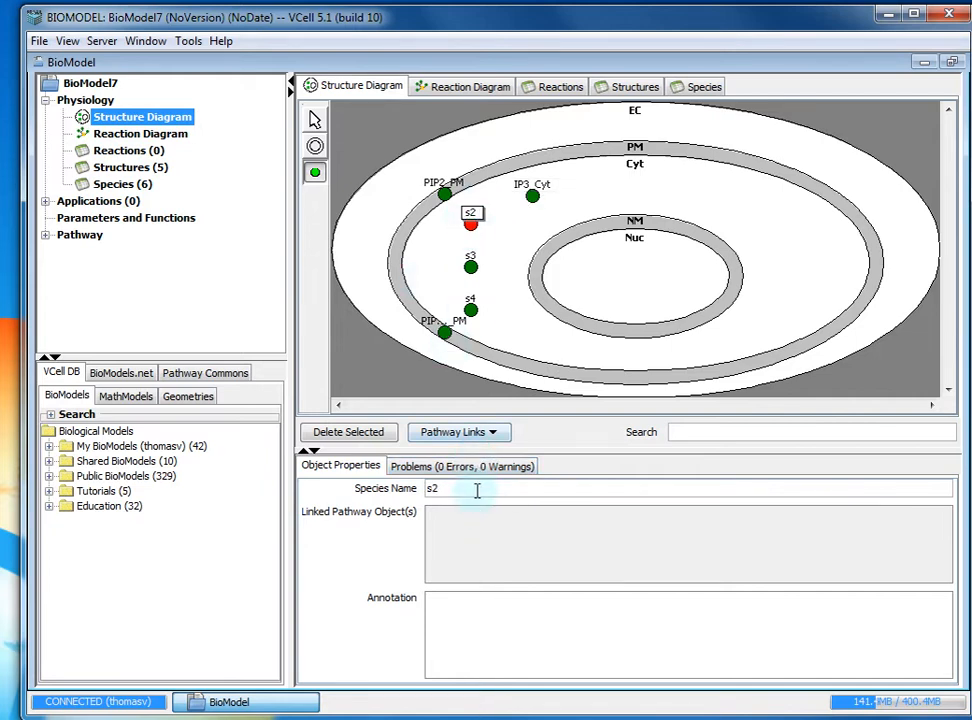
double_click(473, 488)
type("IP")
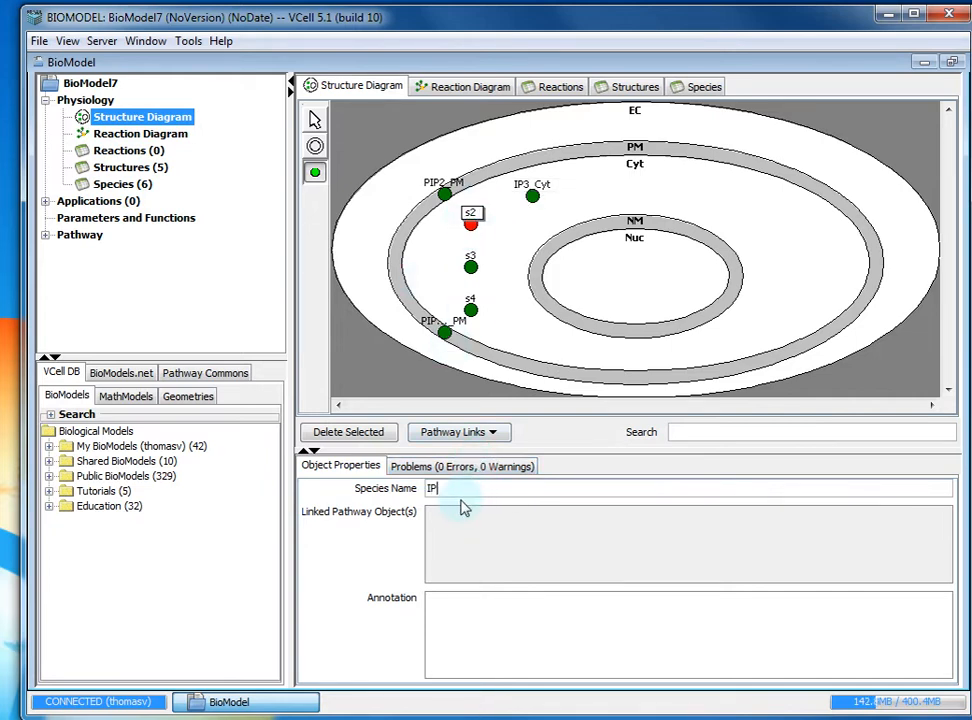
type("3_PHGFOP")
key("Return")
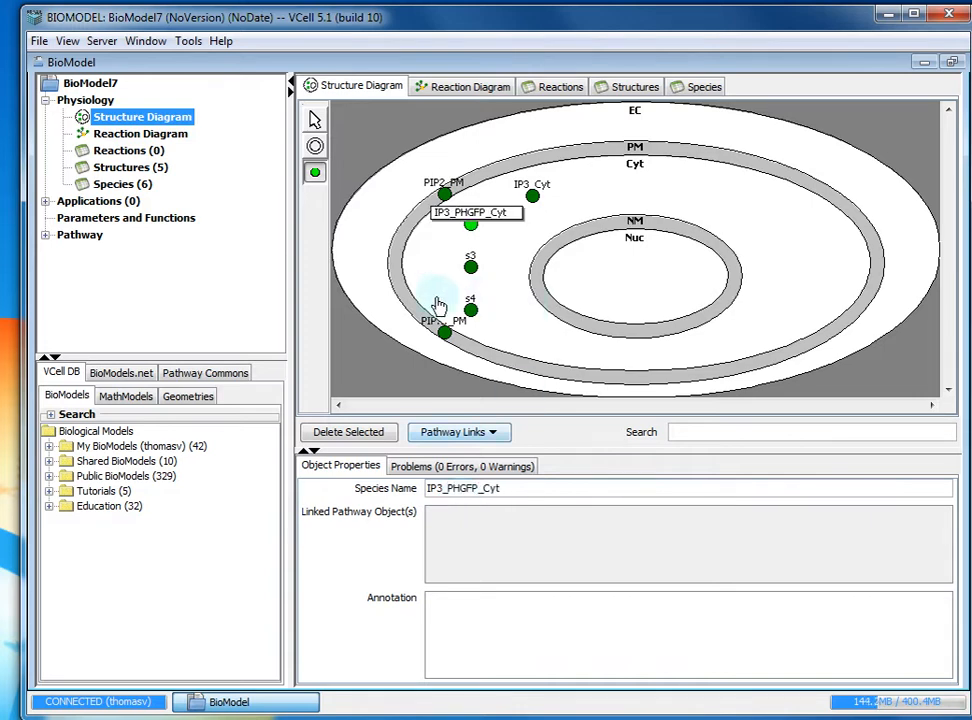
- Rename species s3 in the Cyt compartment as PH_GFP_Cyt
left_click(479, 274)
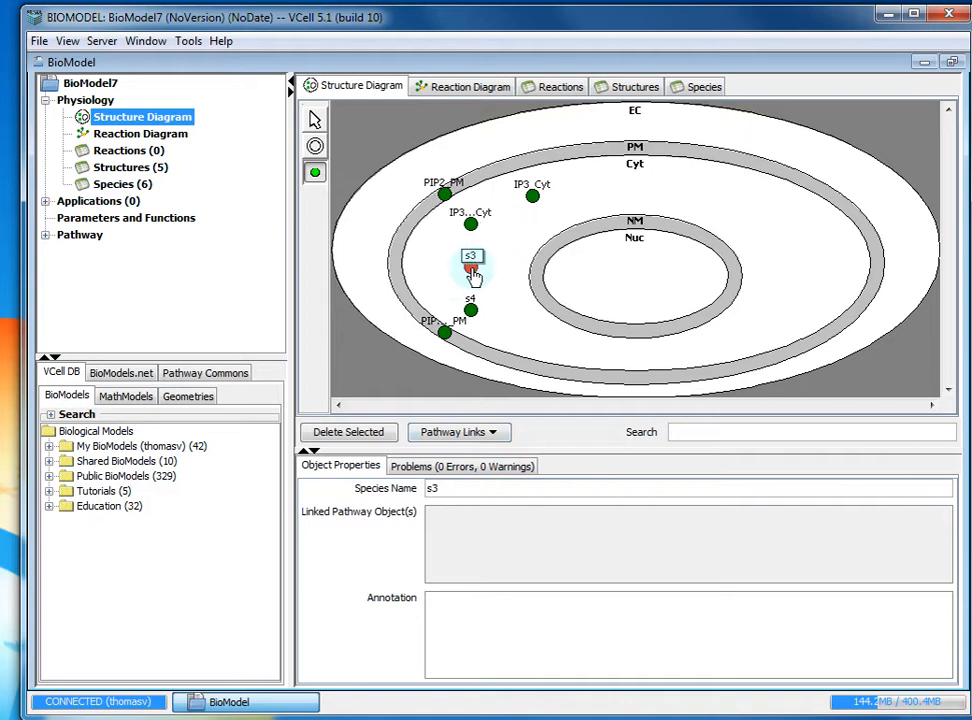
left_click(462, 490)
type("PH_")
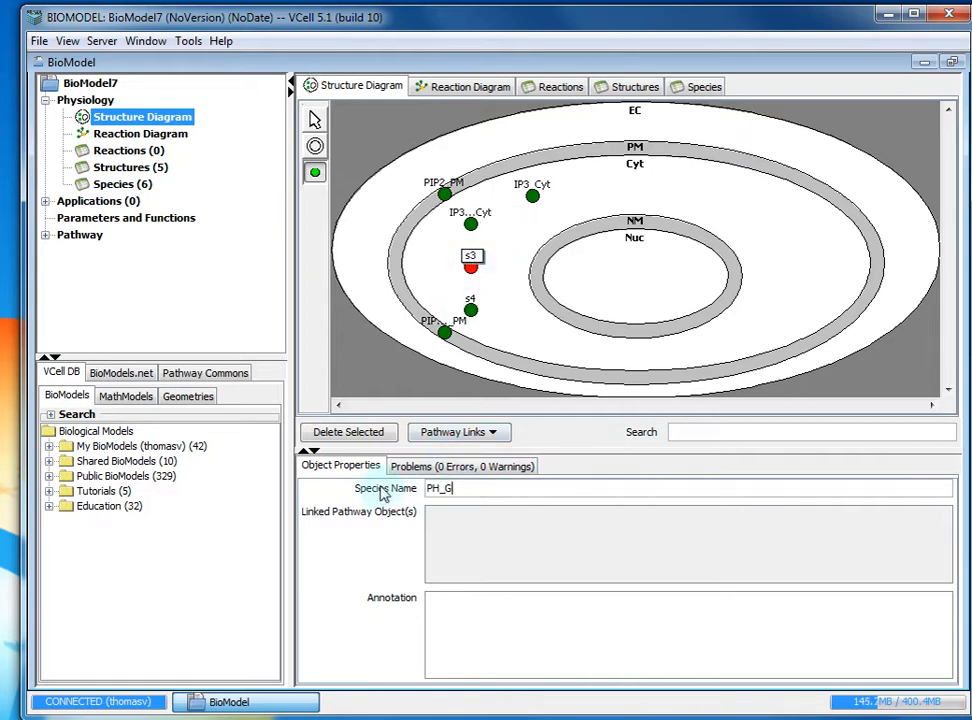
type("GFP_Cyt")
key("Return")
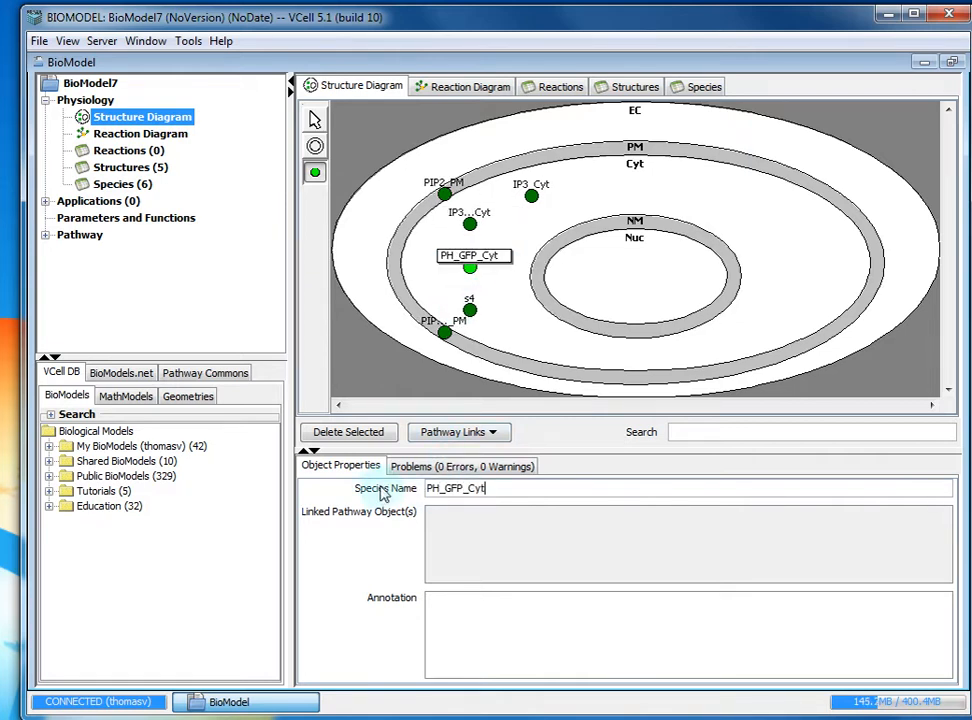
- Rename species s4 in the Cyt compartment as Stim
left_click(469, 309)
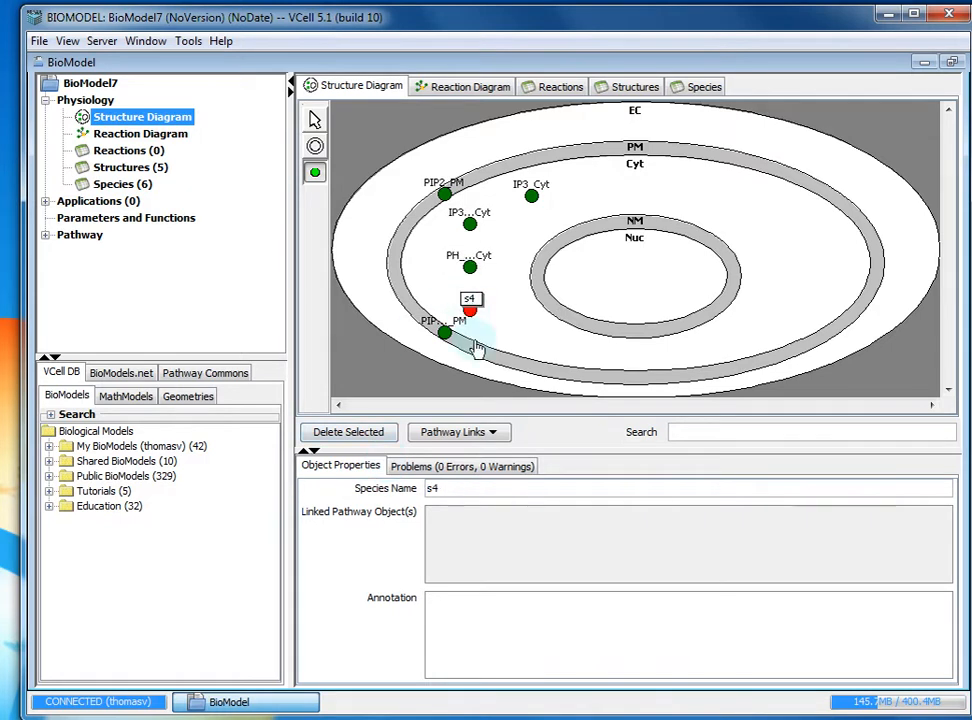
left_click(453, 488)
type("Stim")
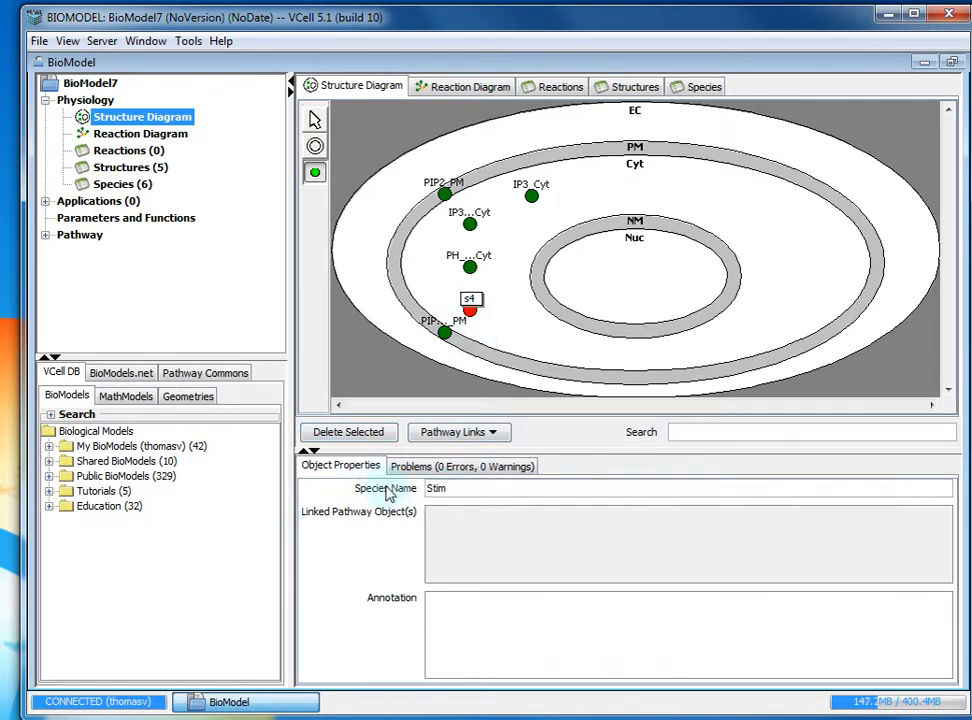
key("Return")
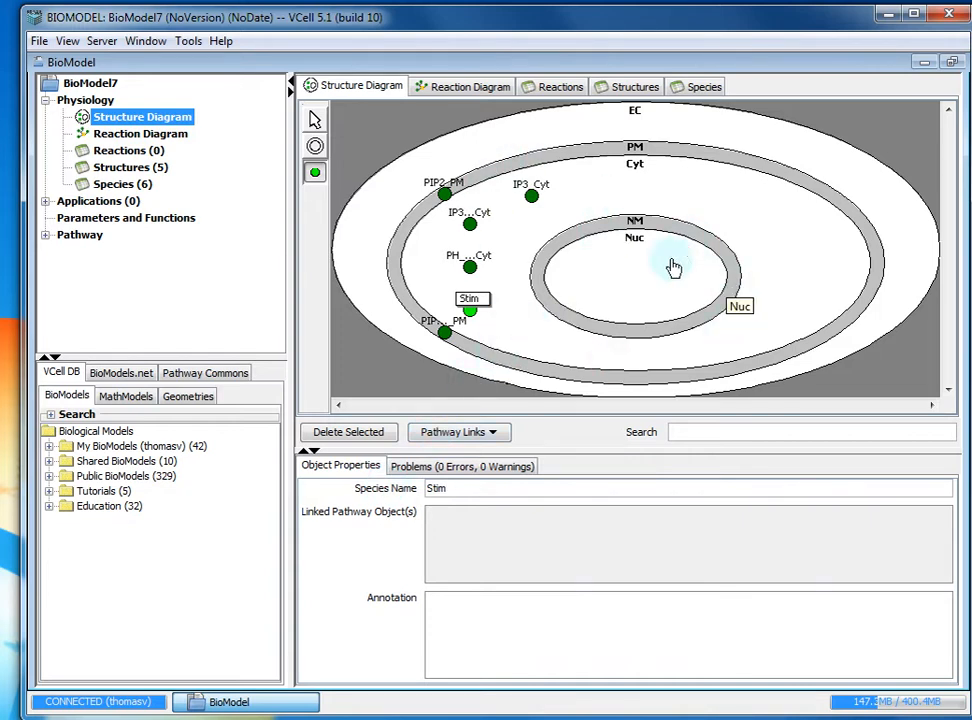
- Show the reaction diagram and spread the overlapping species apart within the PM and Cyt compartments
left_click(462, 90)
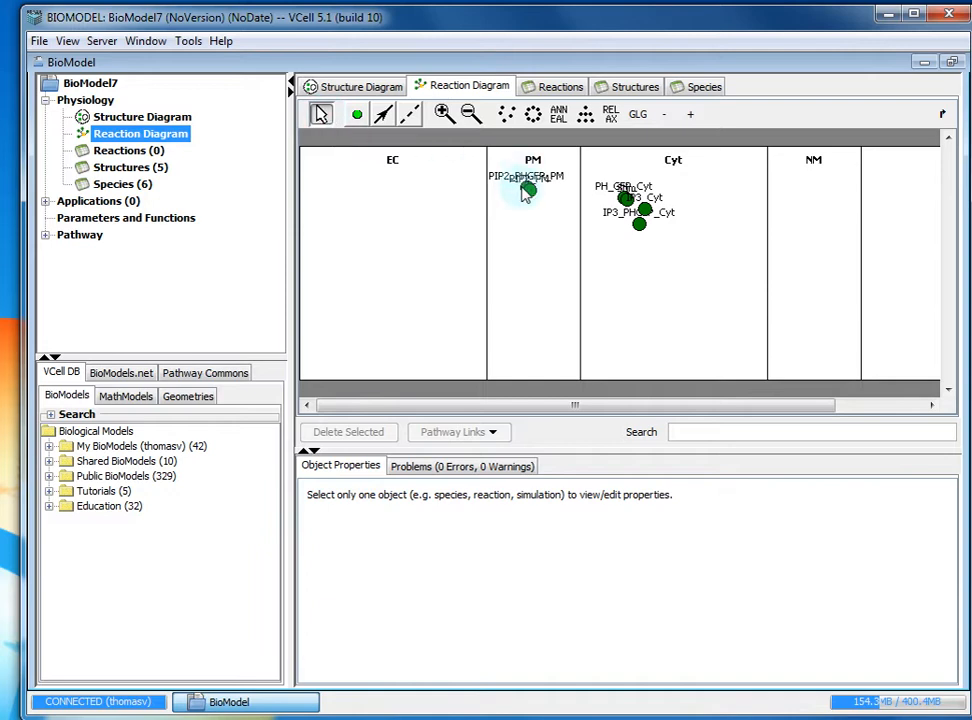
left_click_drag(525, 193, 555, 321)
left_click(638, 228)
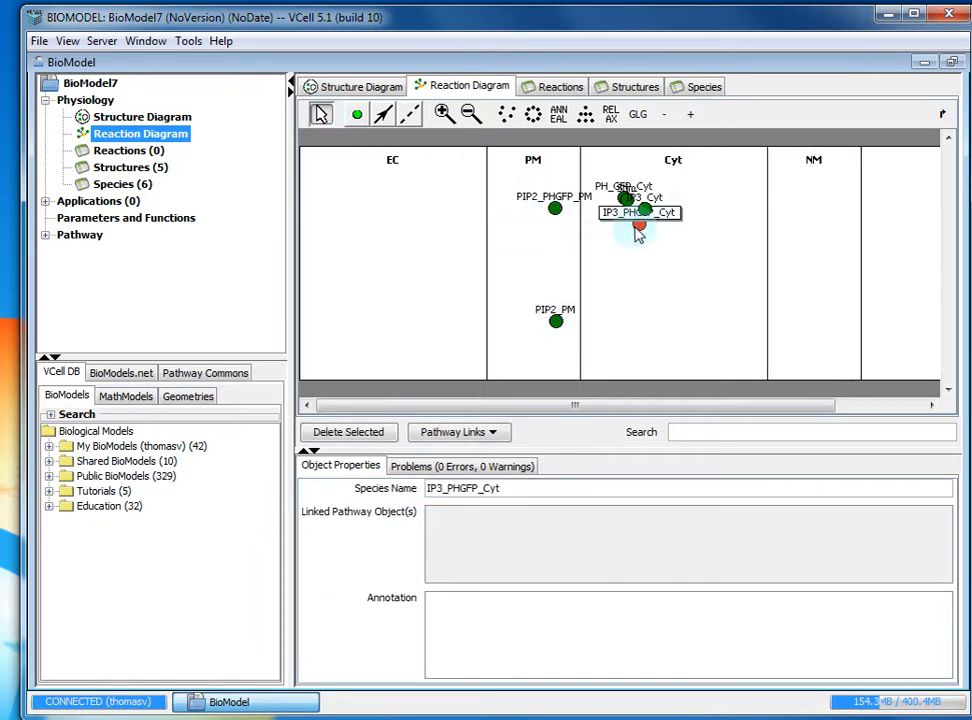
left_click_drag(640, 233, 708, 248)
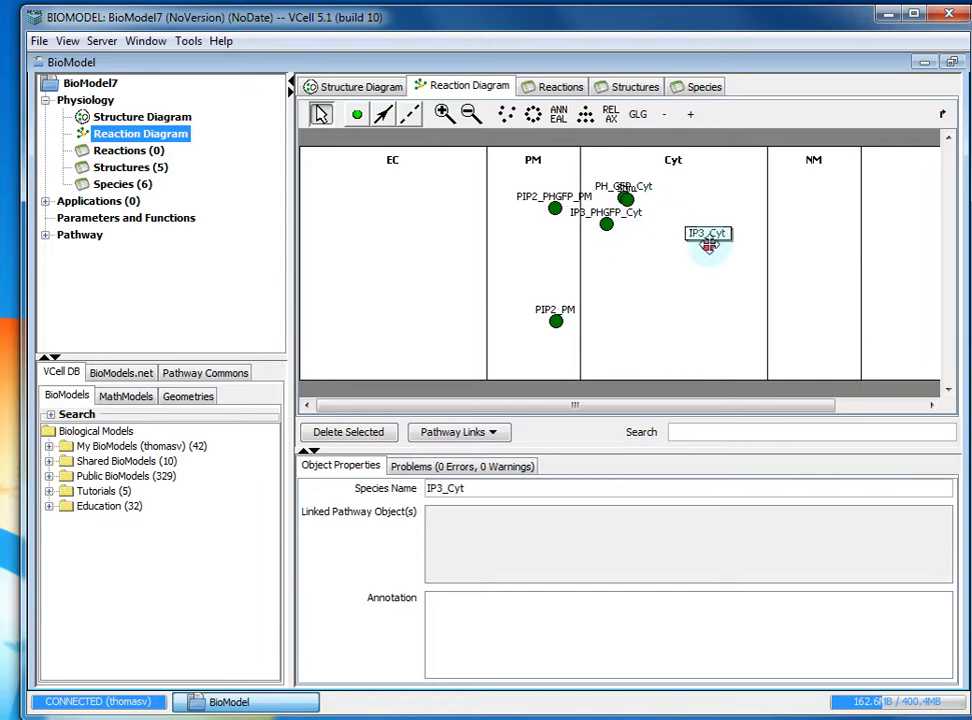
left_click_drag(625, 200, 675, 330)
left_click(607, 203)
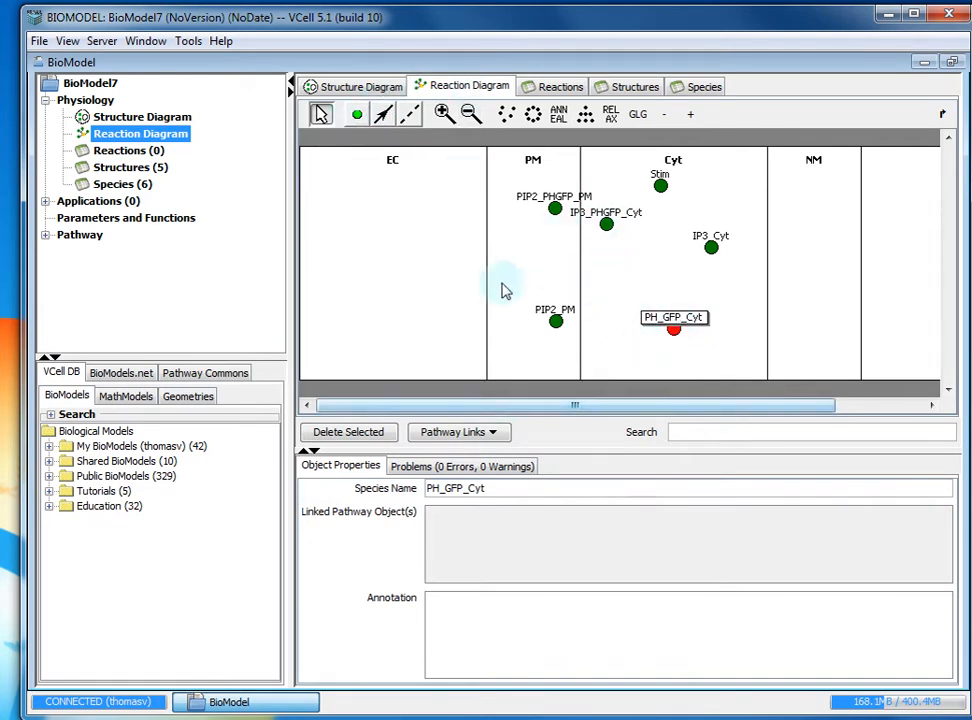
- Create a membrane reaction with PIP2_PM and PH_GFP_Cyt as reactants and PIP2_PHGFP_PM as product
left_click(383, 114)
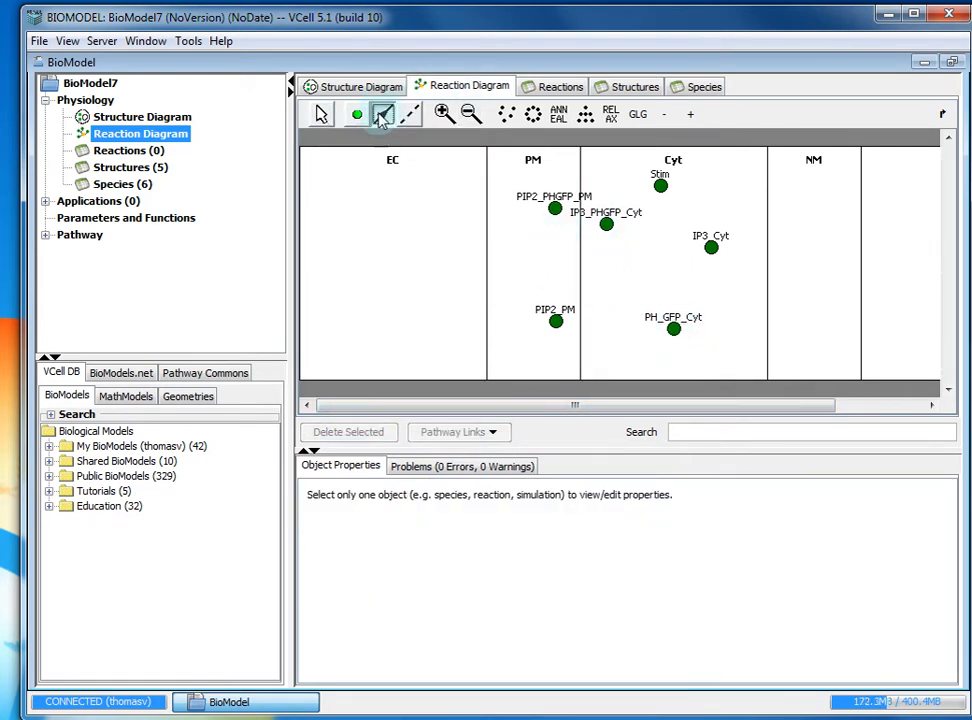
left_click(557, 333)
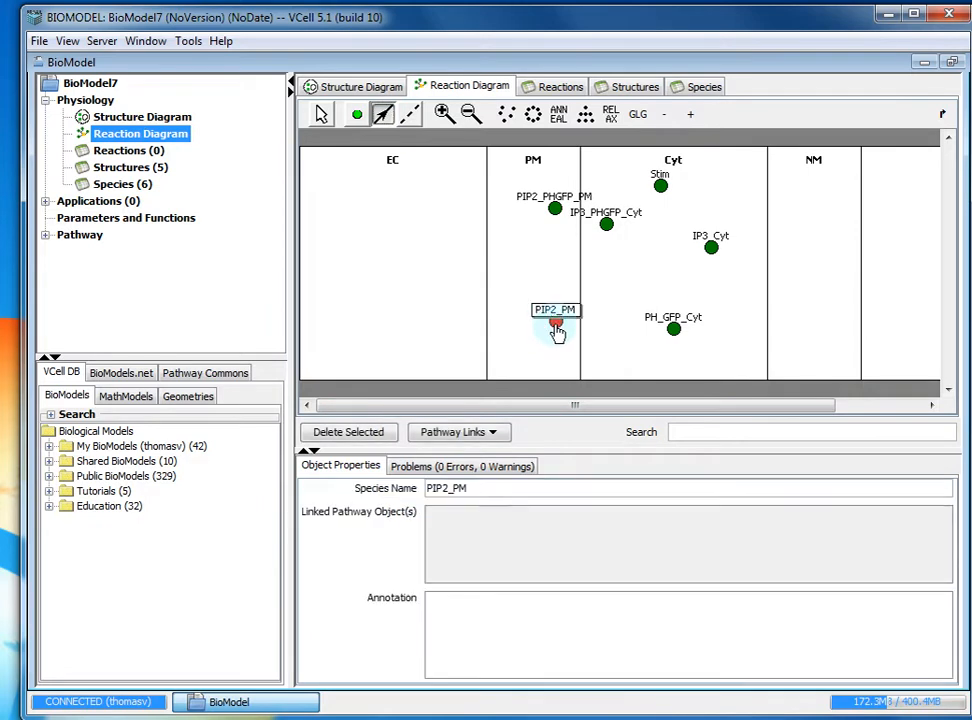
left_click_drag(557, 333, 557, 212)
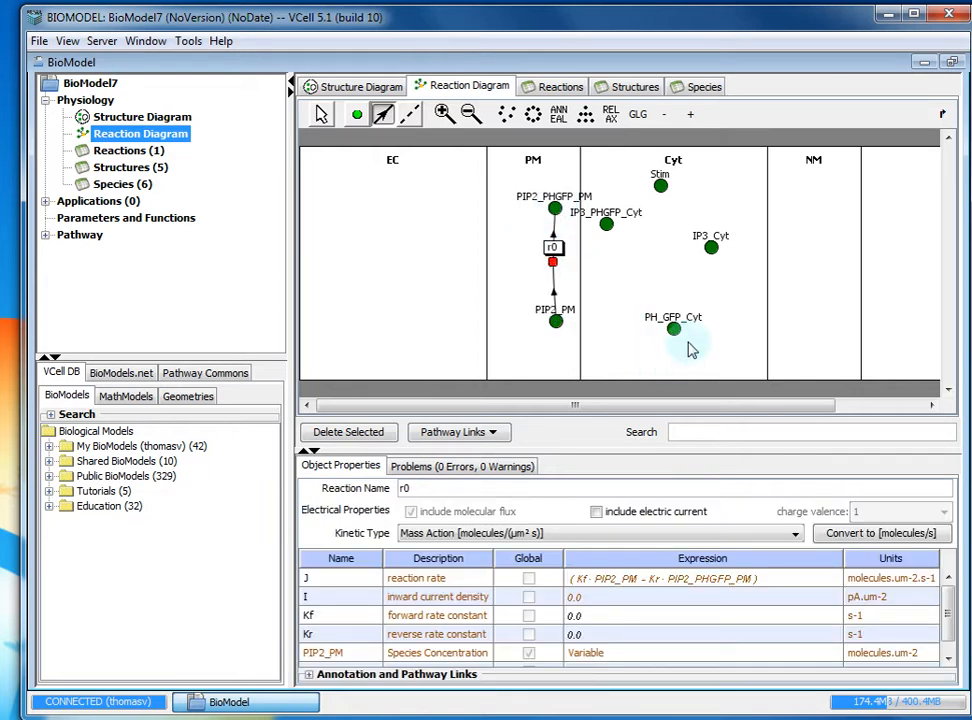
left_click_drag(675, 337, 554, 272)
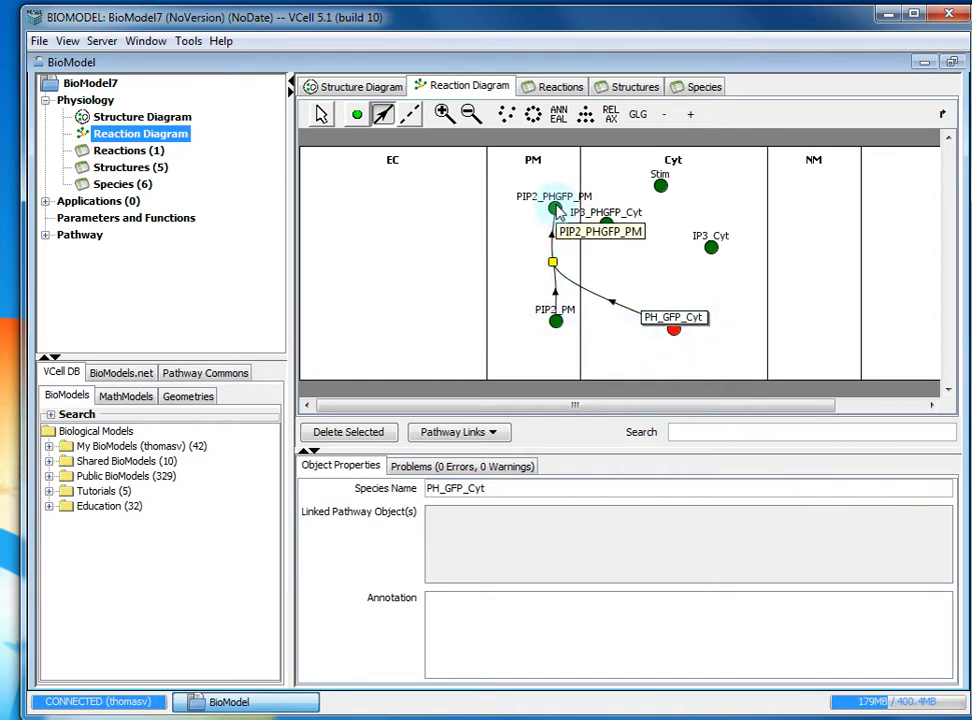
- Create a Cyt reaction with IP3_Cyt and PH_GFP_Cyt as reactants and IP3_PHGFP_Cyt as product
left_click(712, 250)
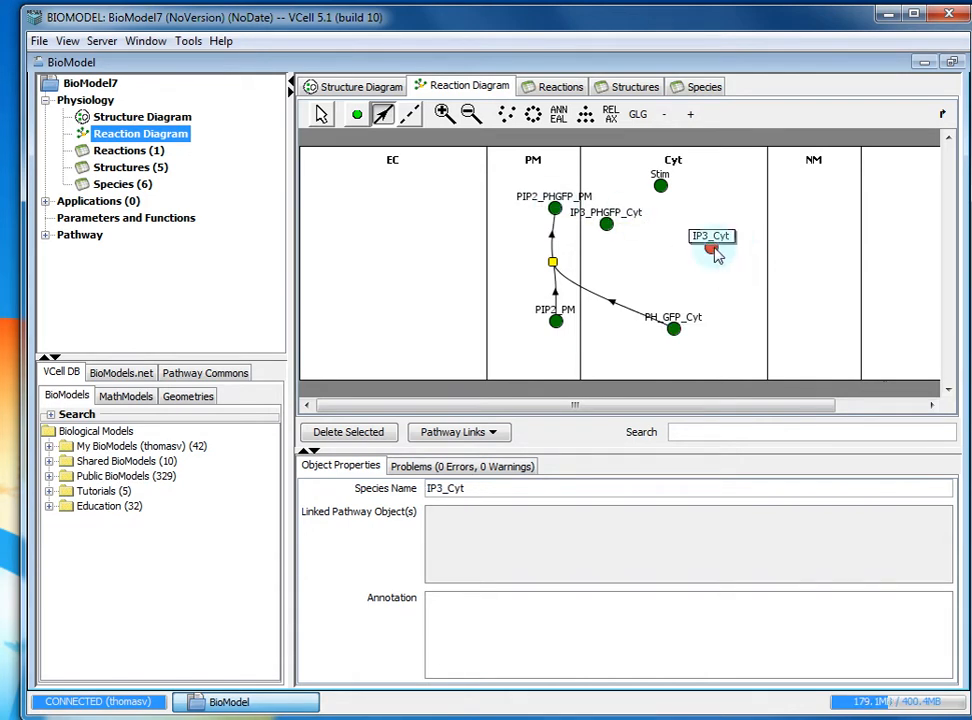
left_click_drag(713, 251, 606, 228)
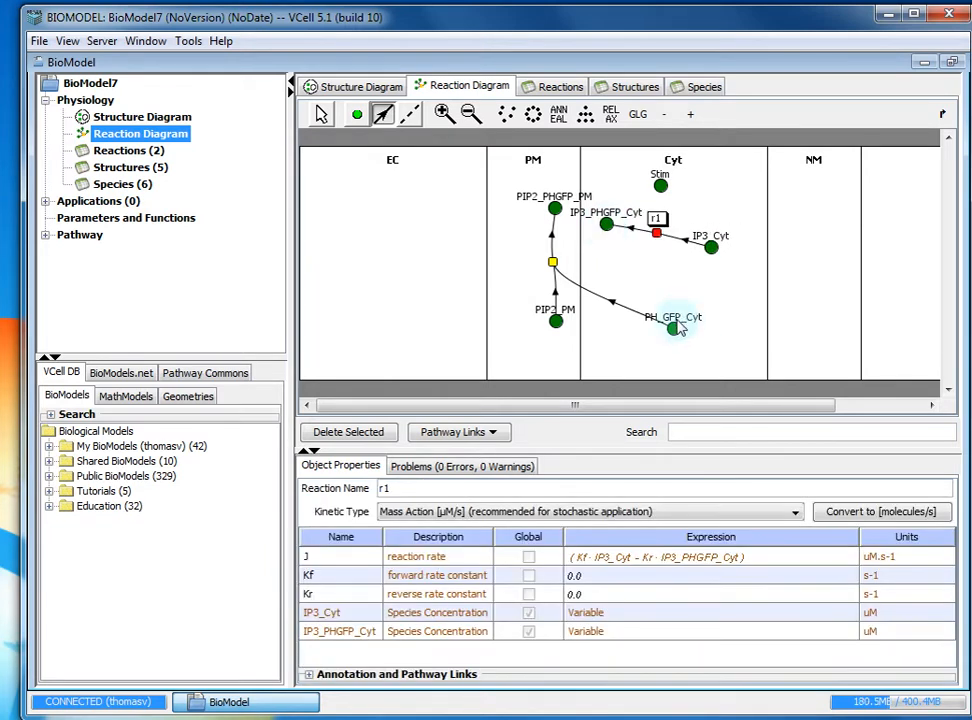
left_click(676, 329)
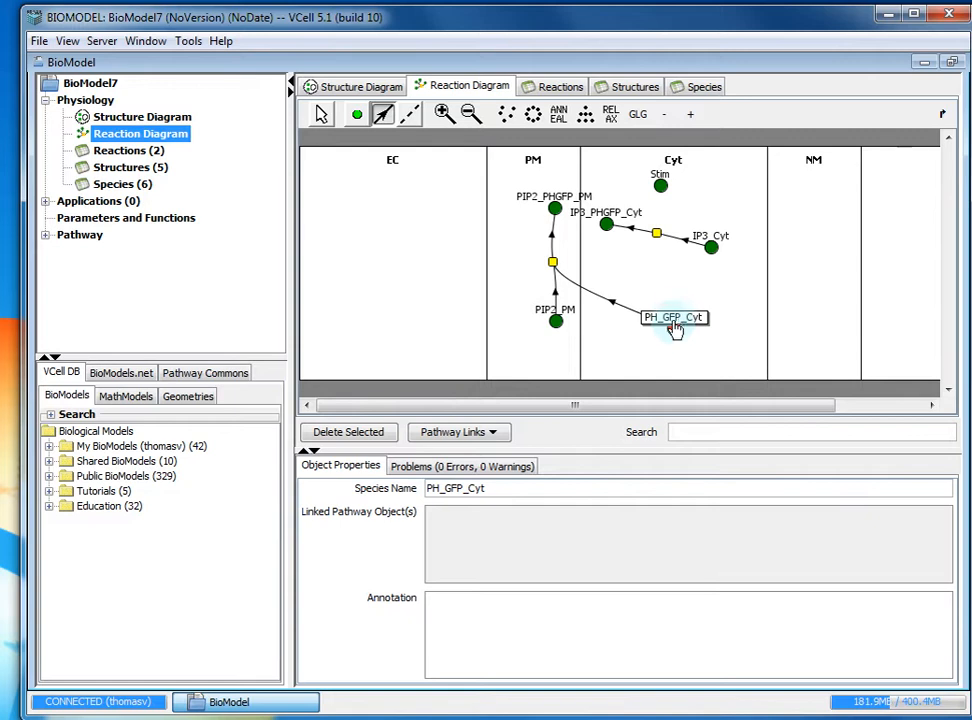
left_click_drag(676, 329, 660, 236)
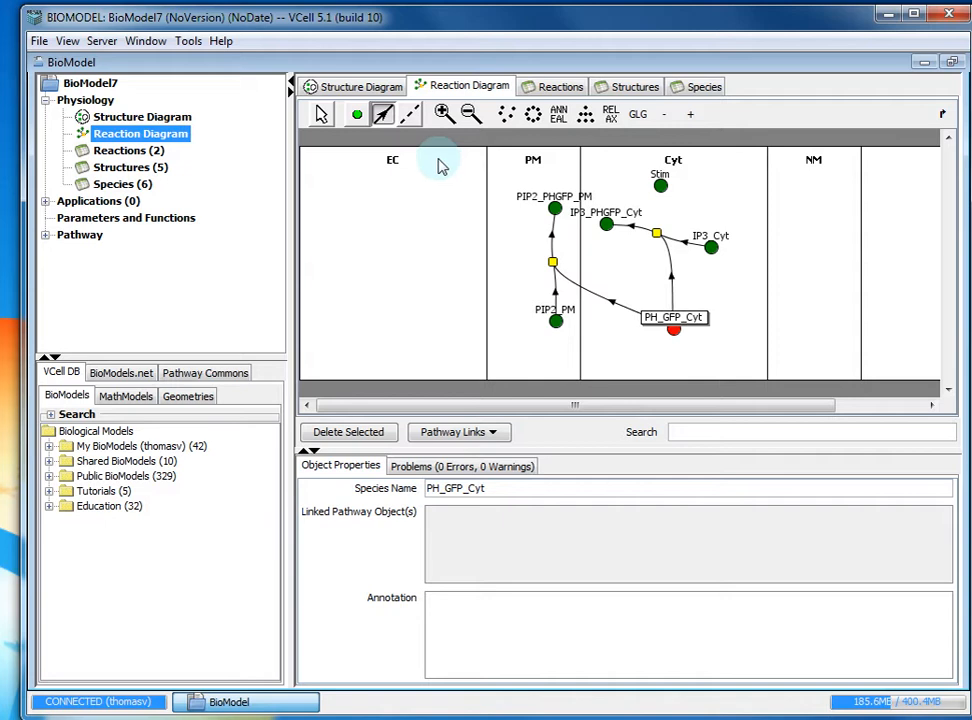
- Add a reactant-free reaction in Cyt that produces IP3_Cyt and connect Stim to it as a catalyst
left_click(725, 183)
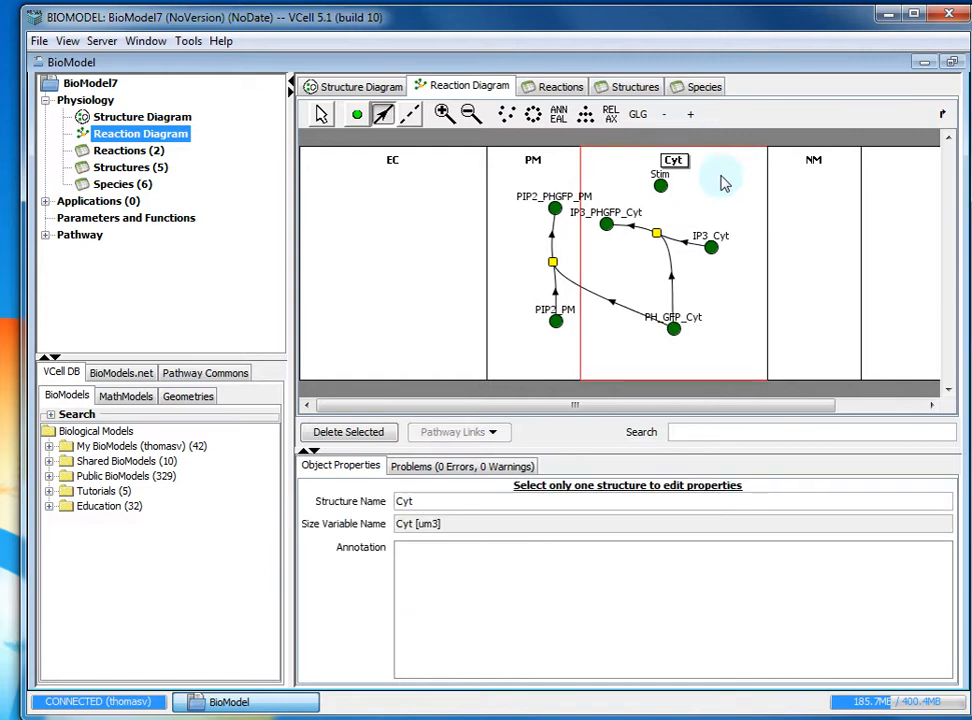
left_click_drag(721, 178, 710, 247)
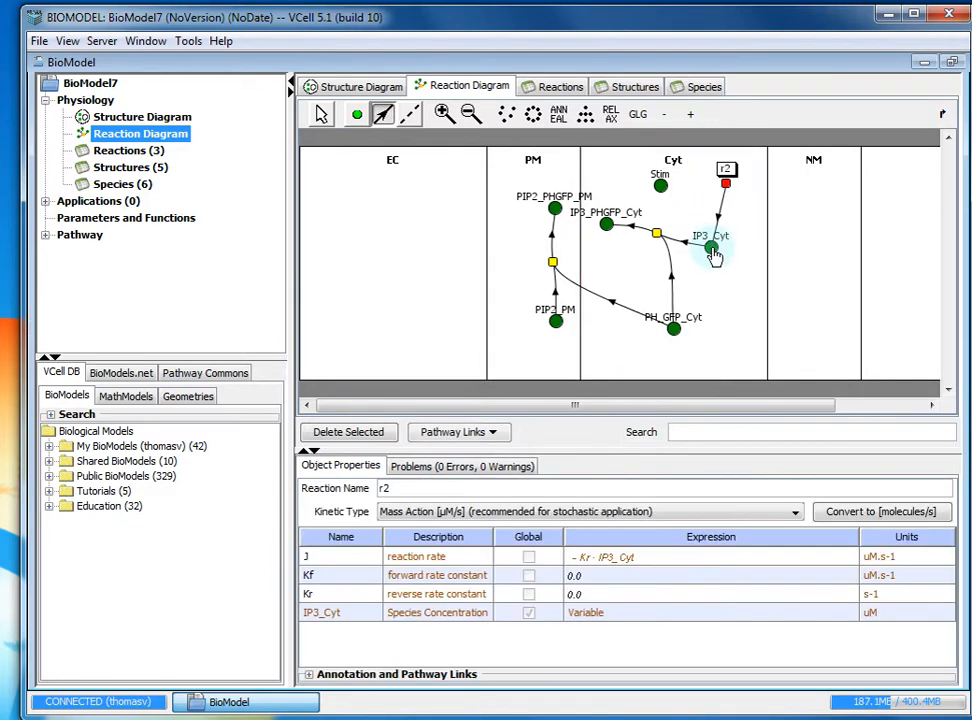
left_click(410, 115)
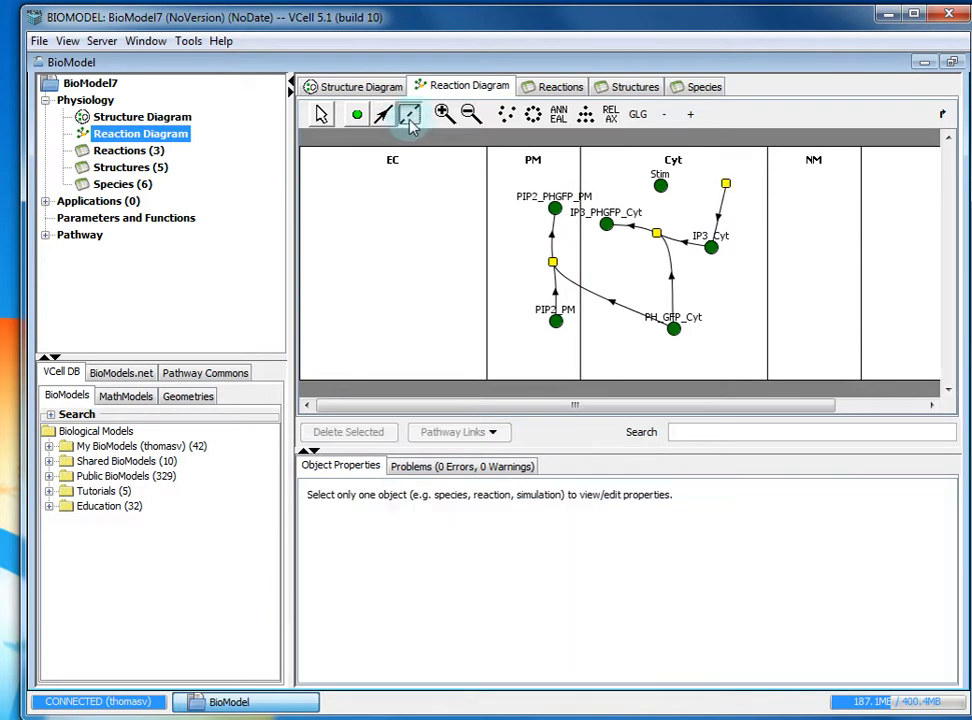
left_click_drag(662, 190, 727, 191)
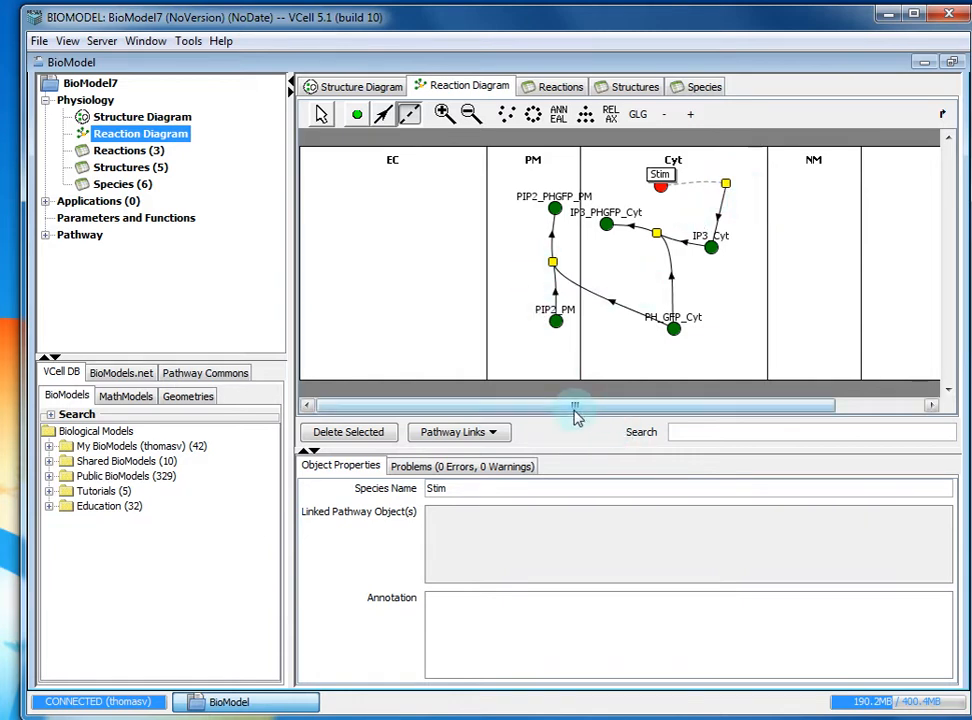
- Rename the membrane reaction r0 as PIP2_PH and set its forward rate constant Kf to 0.12
left_click(553, 263)
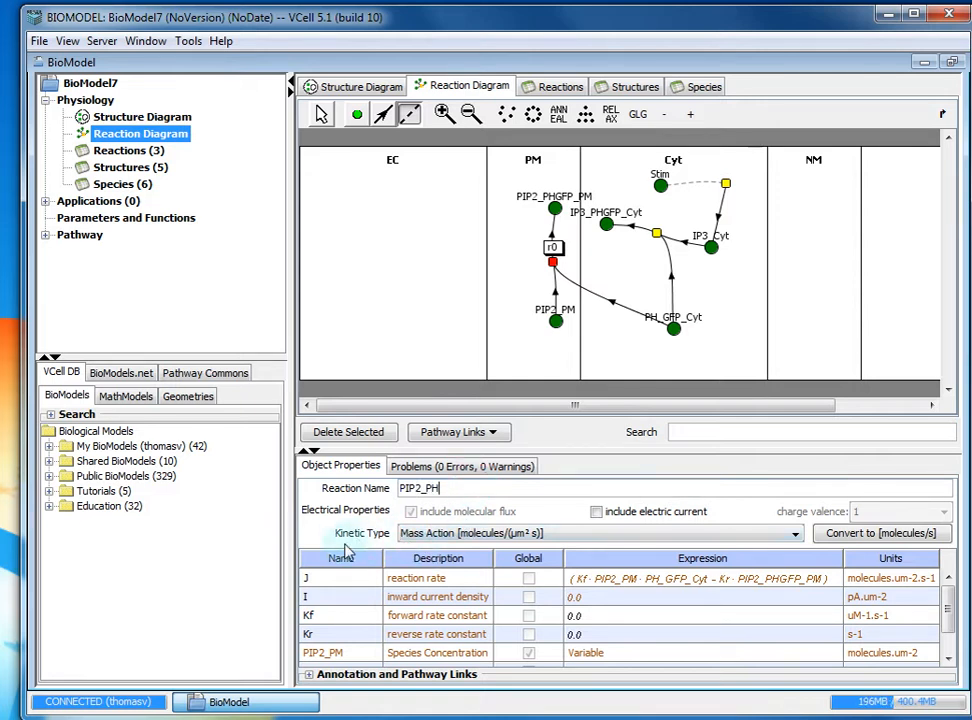
key("Return")
left_click(619, 617)
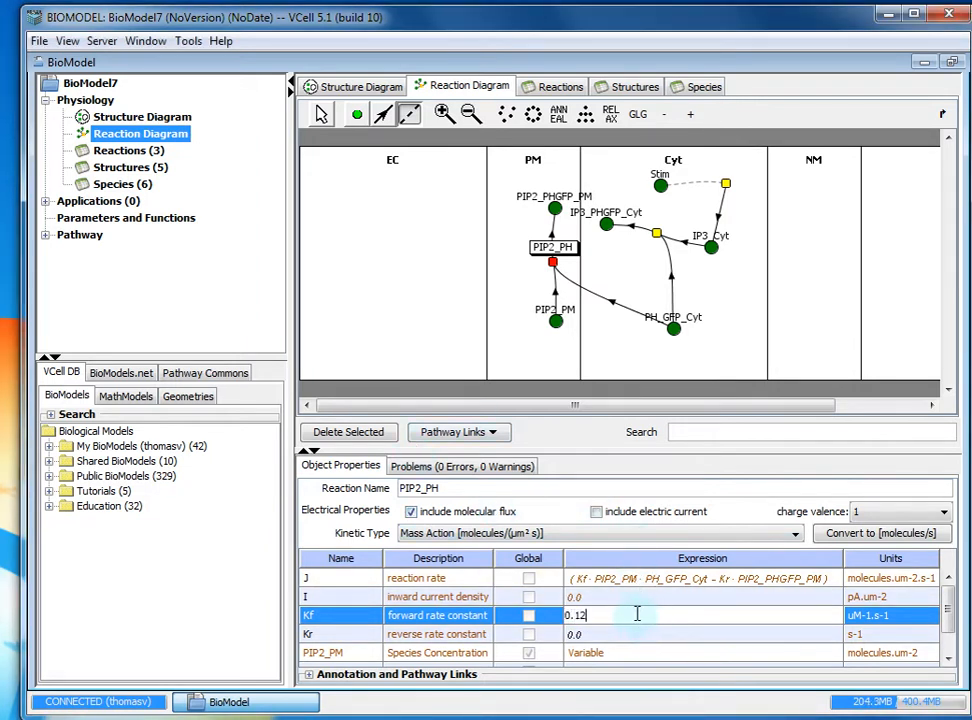
- Define the PIP2_PH reaction's reverse rate constant Kr as Kf*kdPIP2PH
left_click(577, 638)
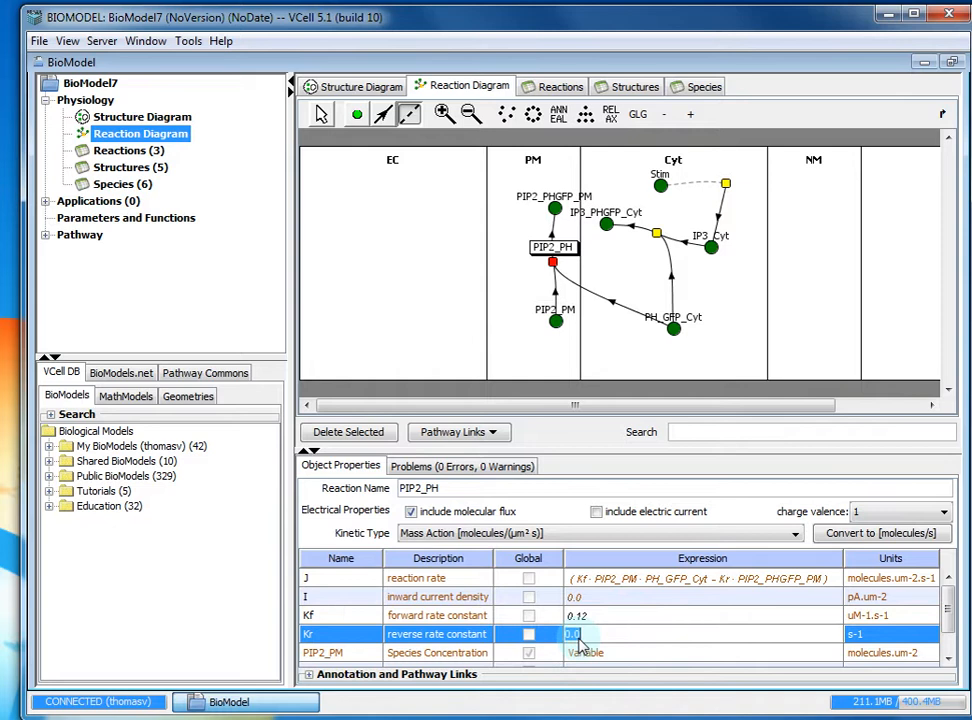
type("Kf")
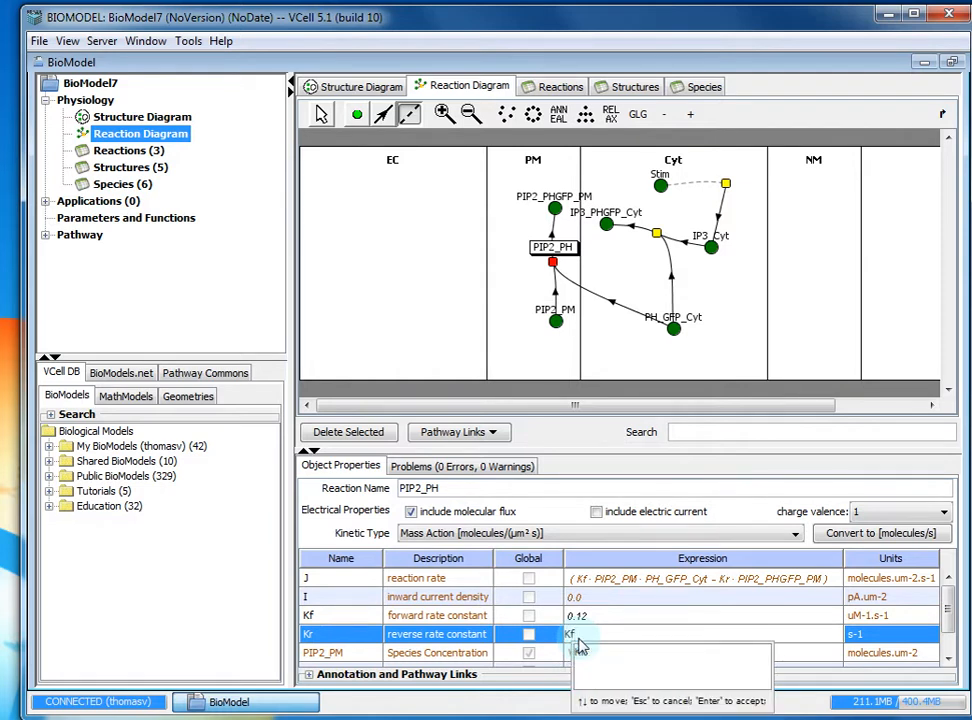
type("*")
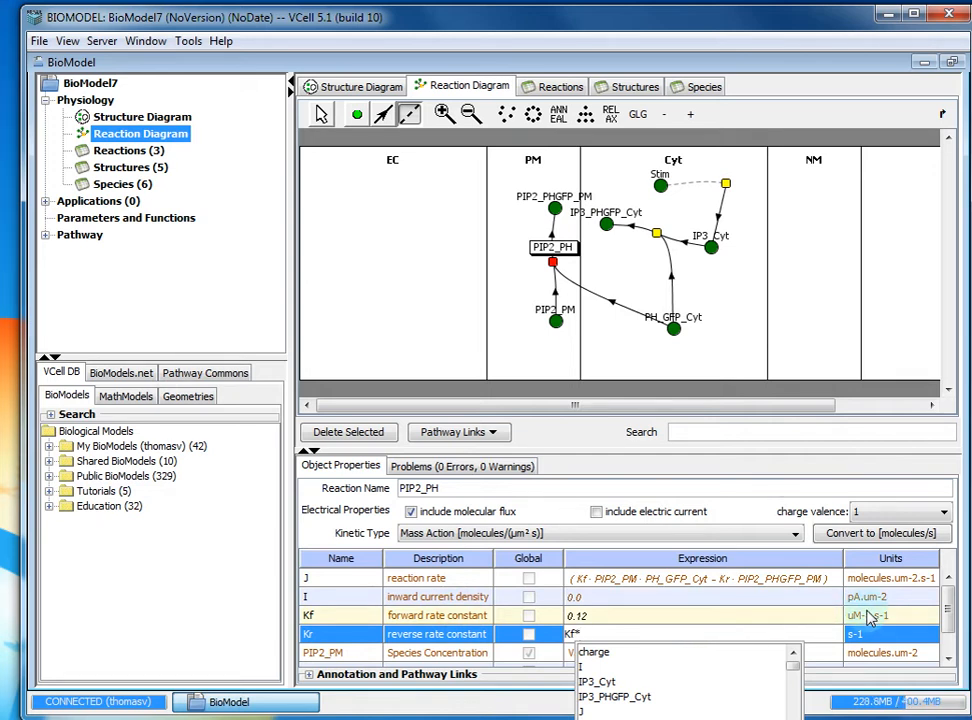
type("kdPIP2P")
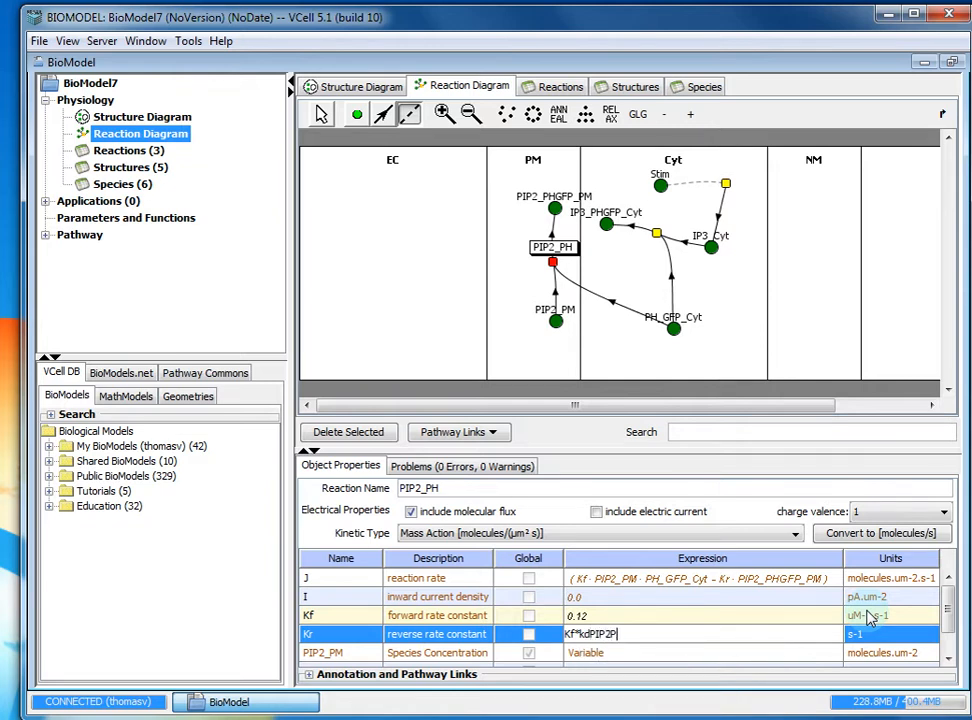
type("H")
key("Return")
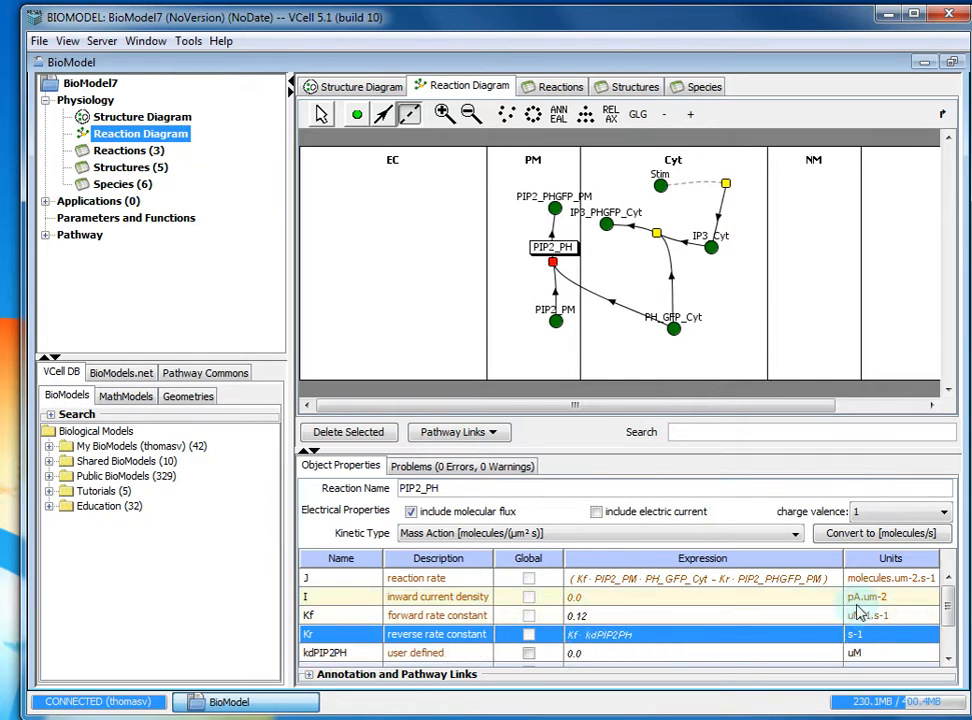
- Set the user-defined parameter kdPIP2PH of the PIP2_PH reaction to 2
left_click(700, 657)
double_click(701, 662)
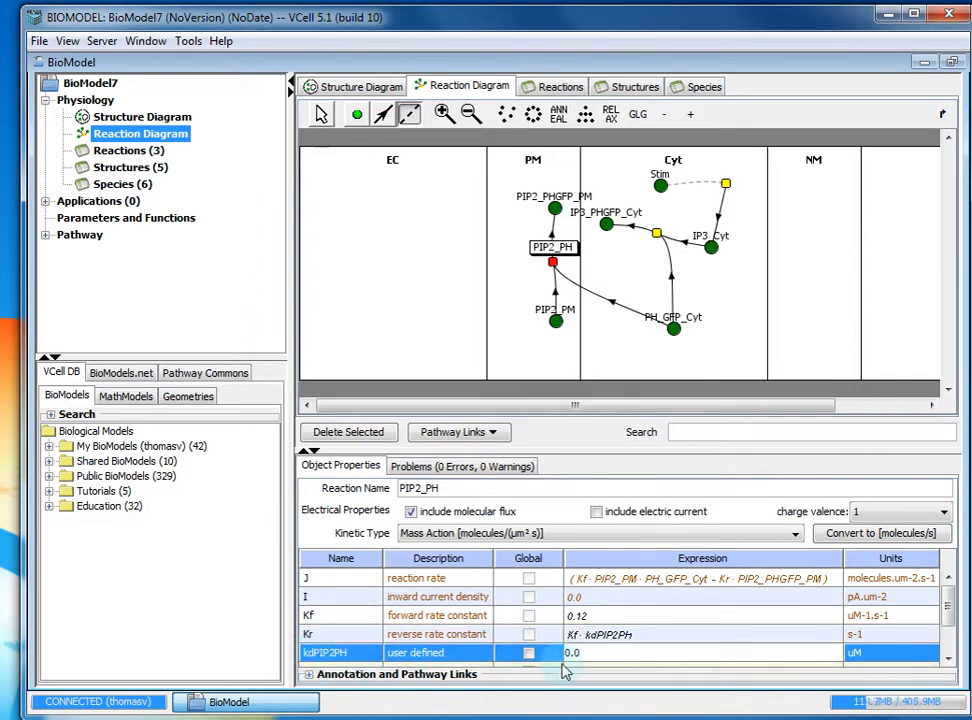
left_click_drag(565, 653, 588, 672)
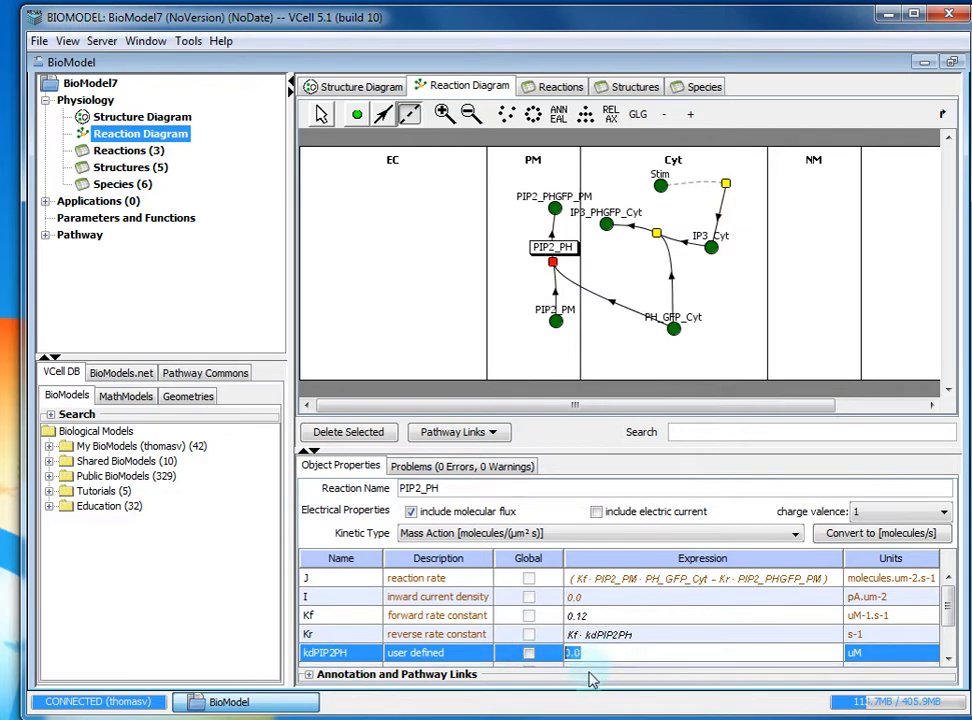
type("2")
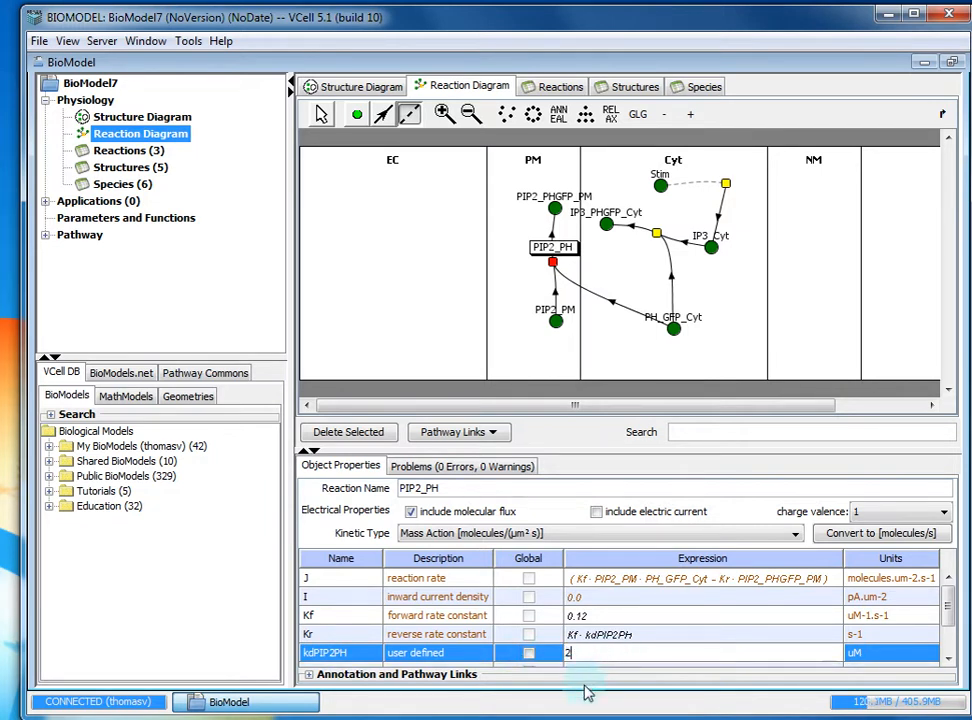
key("Return")
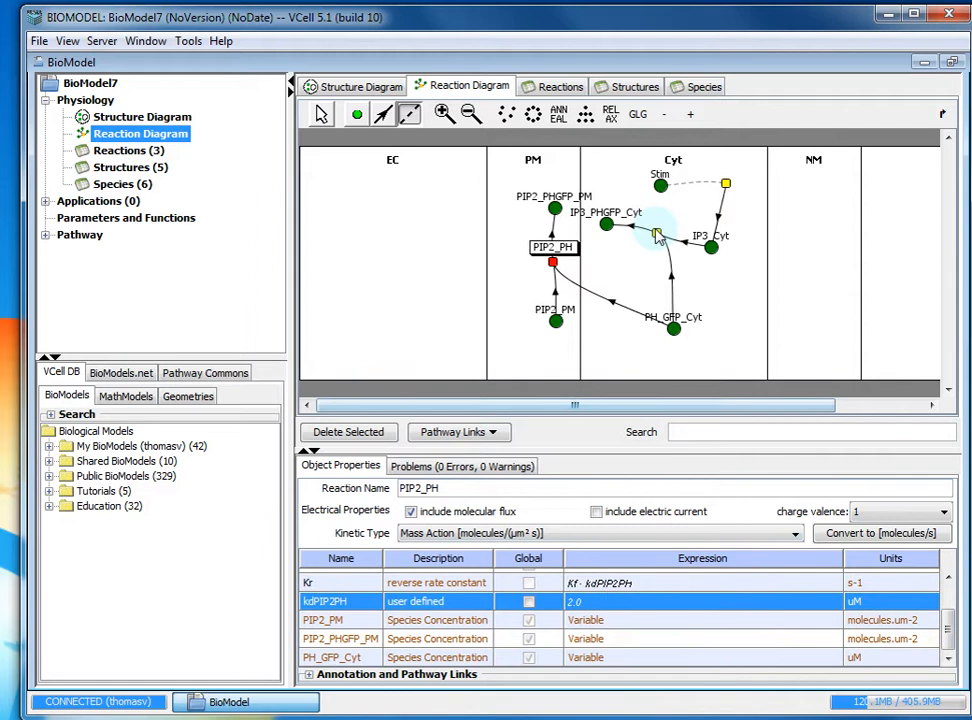
- Rename reaction r1 in the Cyt compartment as IP3PH
left_click(656, 235)
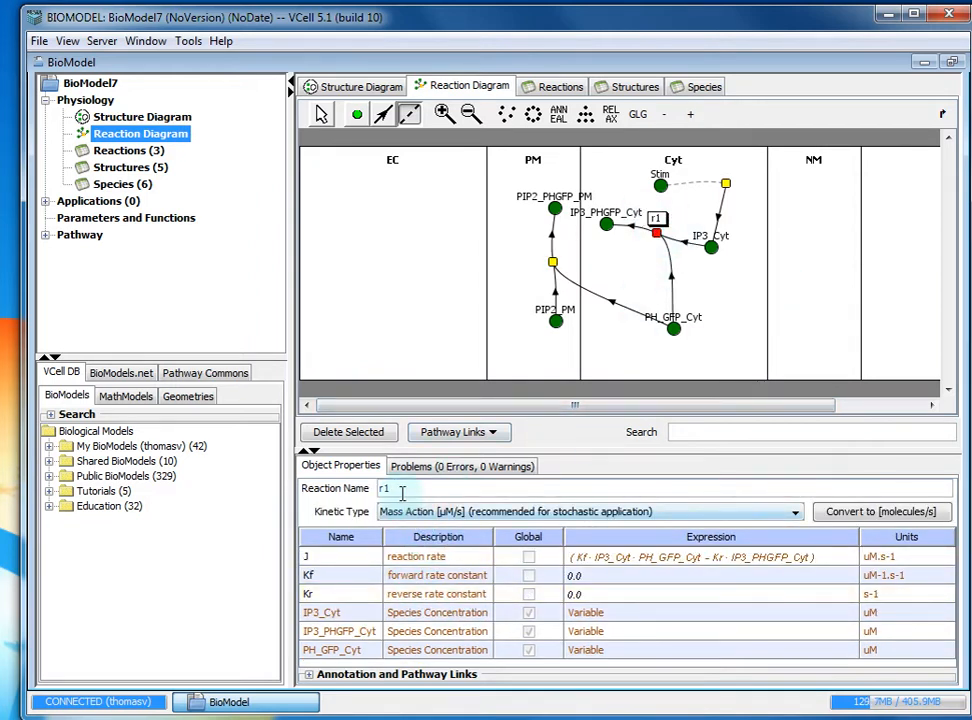
left_click_drag(398, 489, 305, 488)
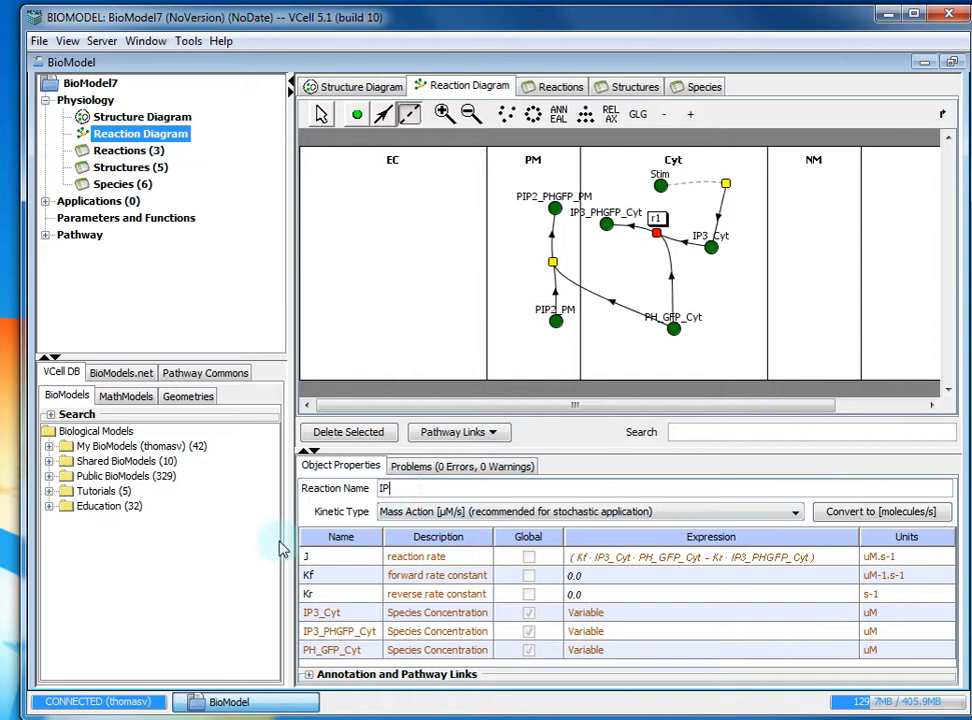
type("IP3PH")
key("Return")
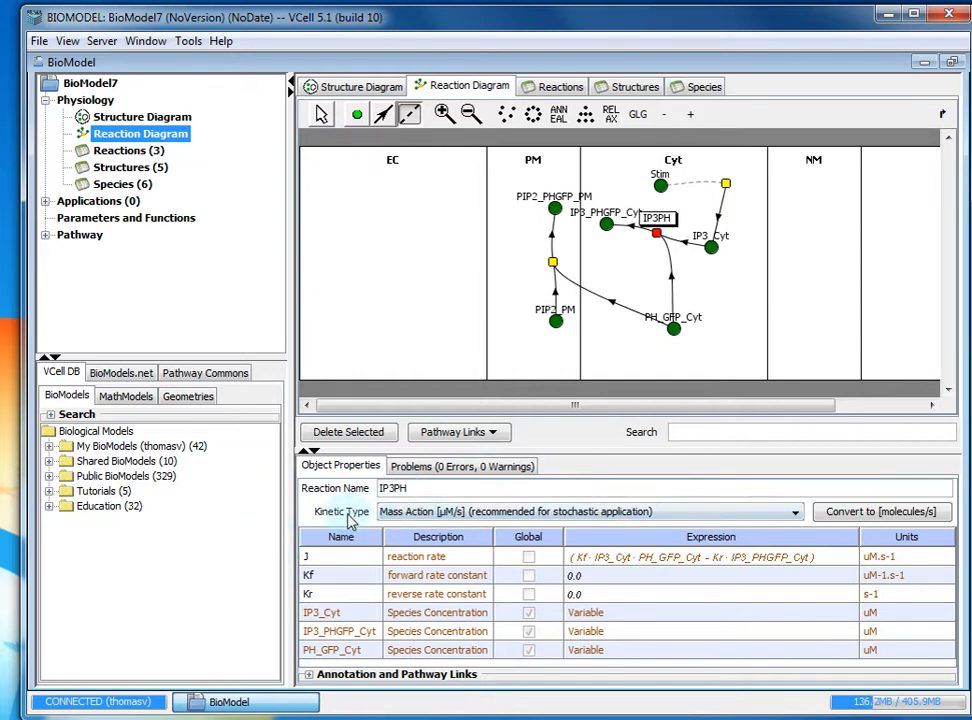
- Set the IP3PH reaction's forward rate constant Kf to 10 and define its reverse rate constant Kr as Kf*kdIP3PH
double_click(585, 577)
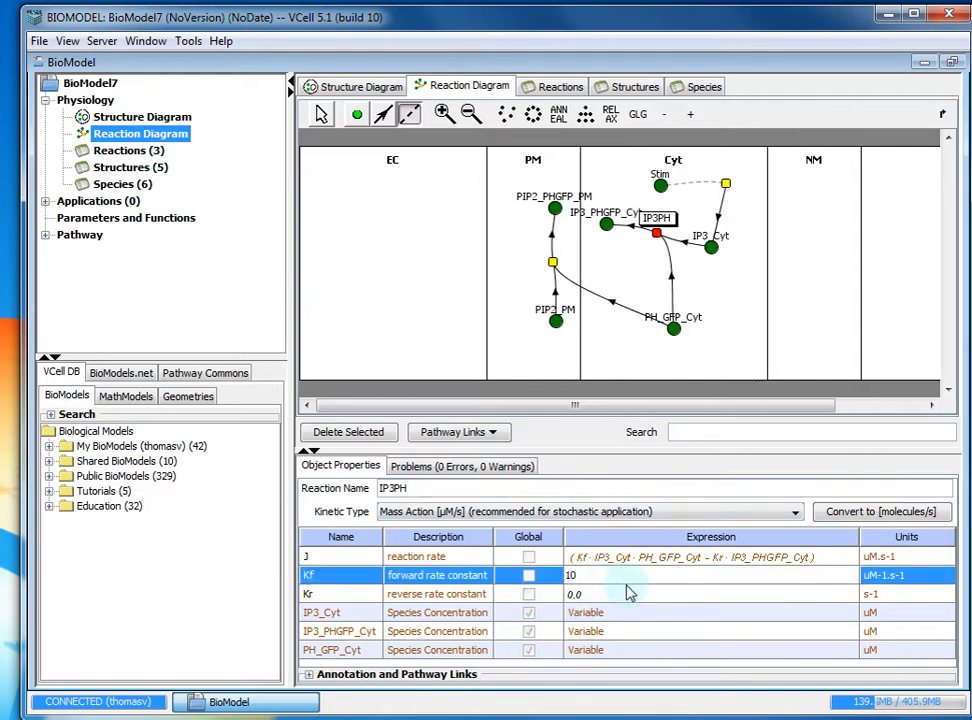
double_click(624, 596)
type("K")
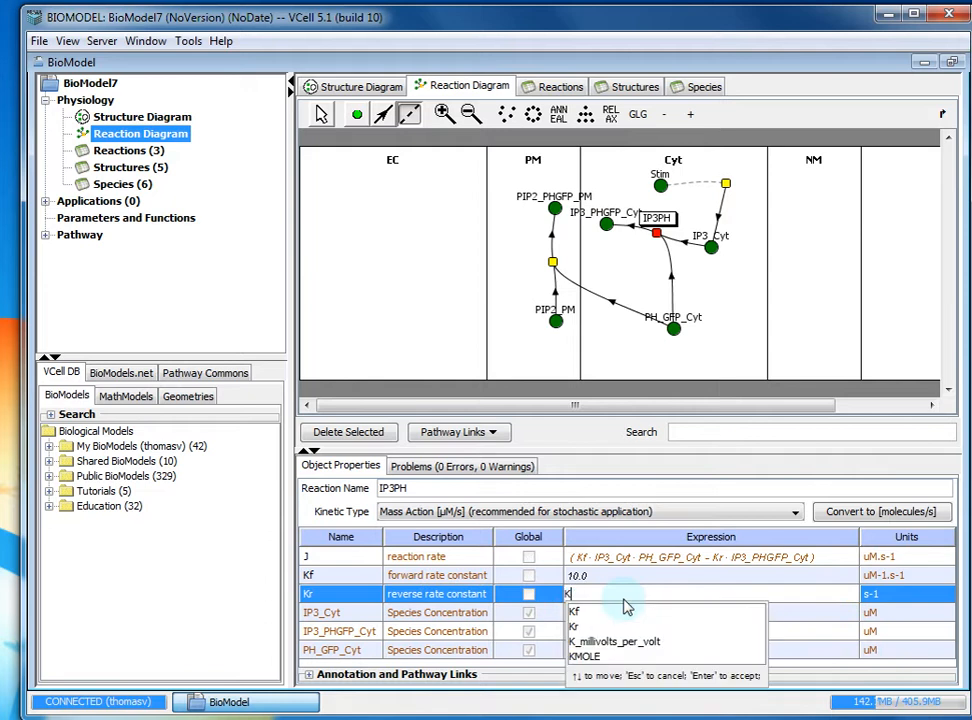
type("f*")
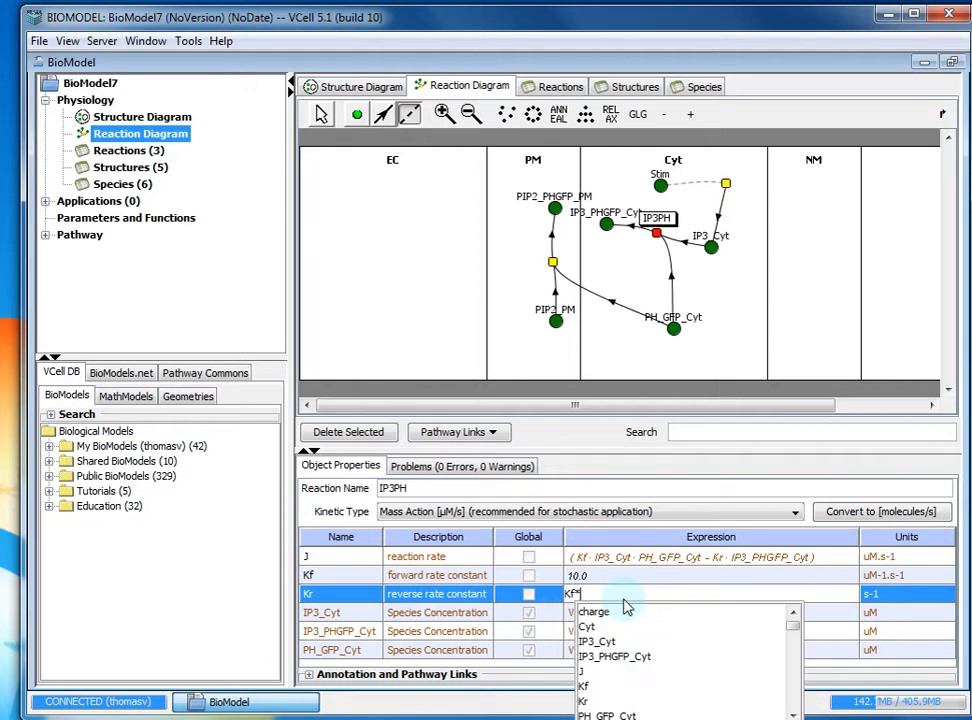
type("kdIP3PH")
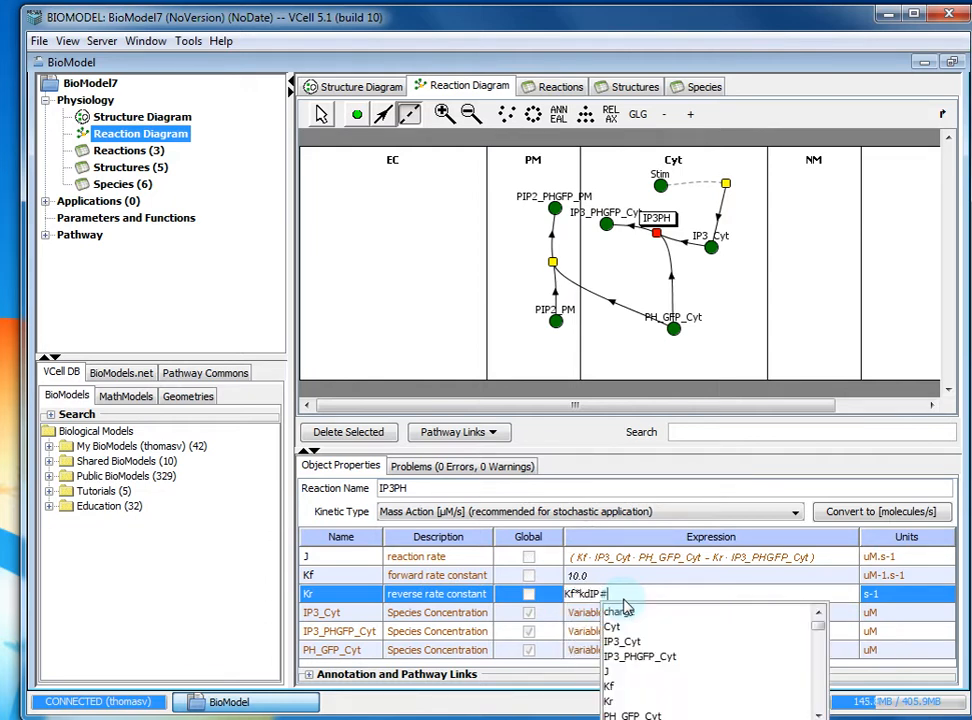
key("BackSpace")
key("BackSpace")
key("BackSpace")
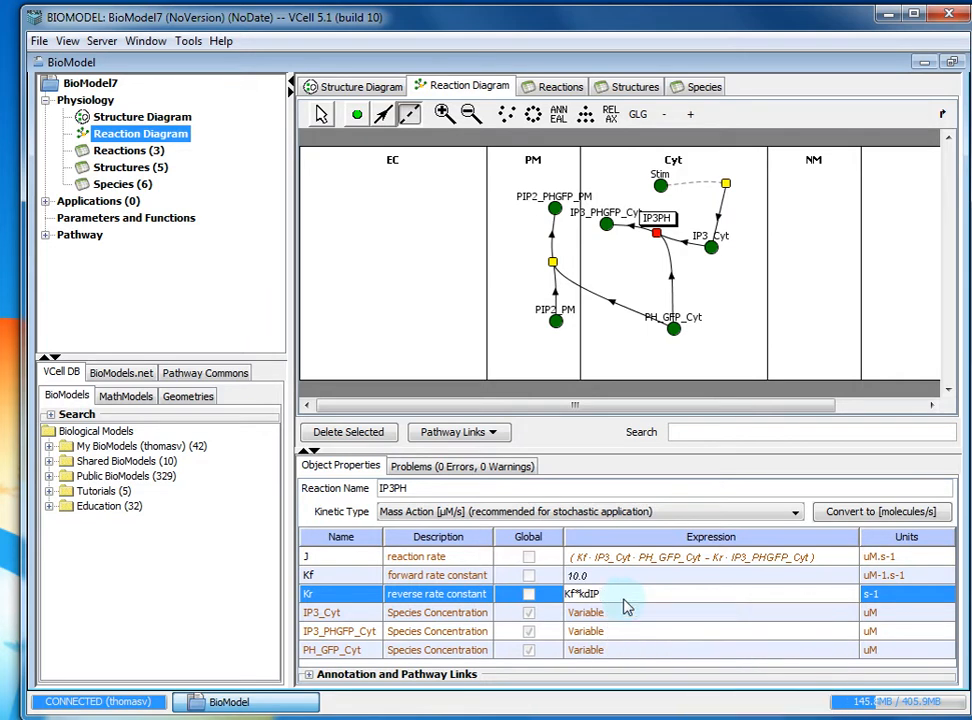
key("Return")
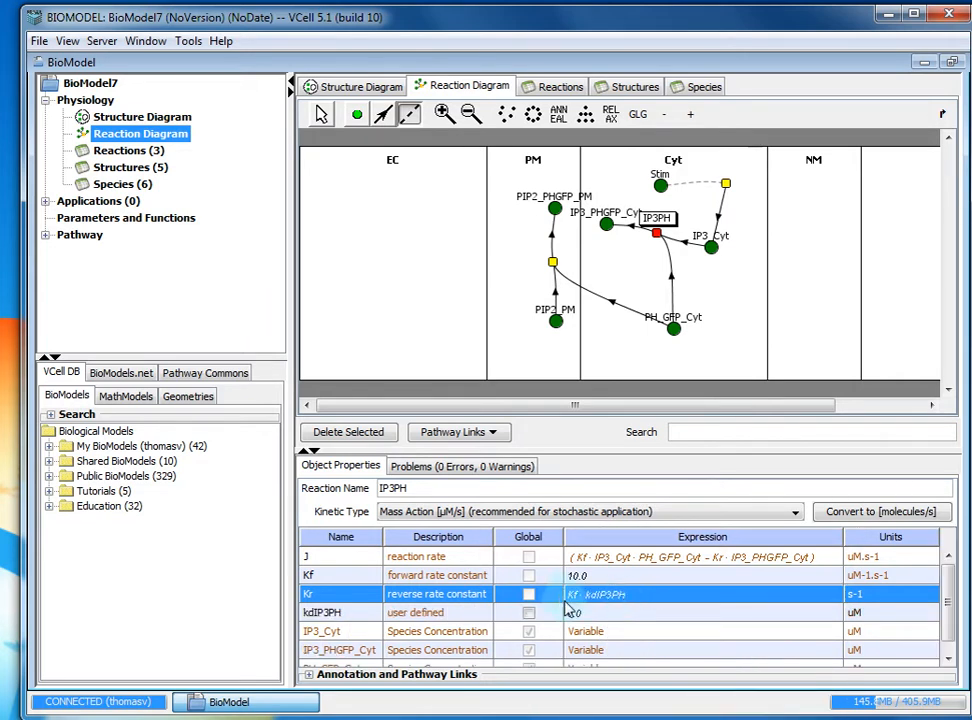
- Set the user-defined parameter kdIP3PH of the IP3PH reaction to 0.1
double_click(580, 614)
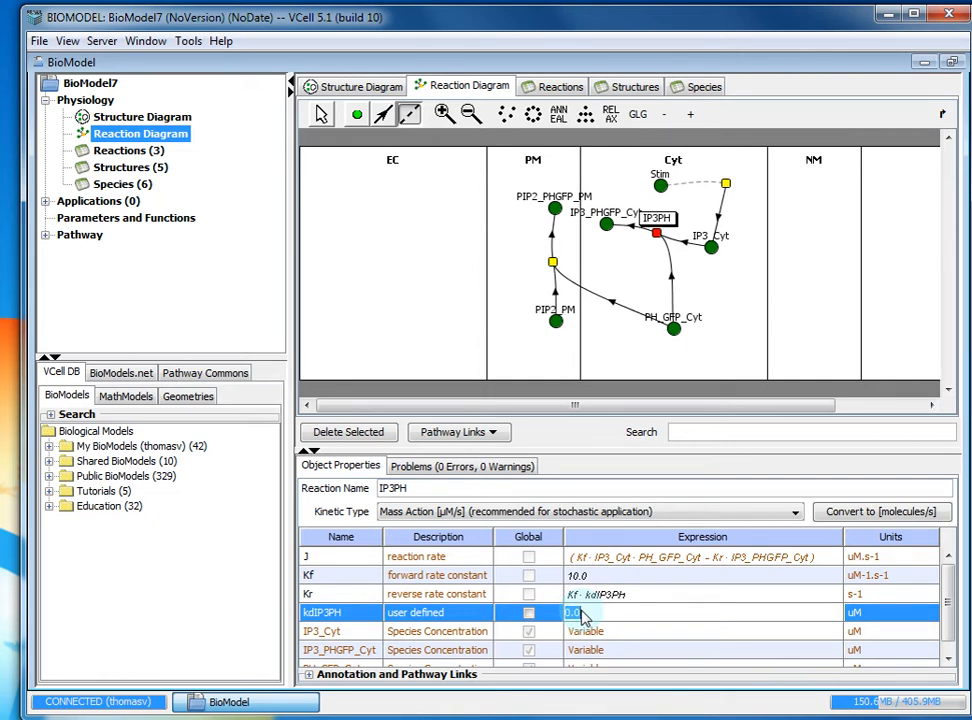
key("Return")
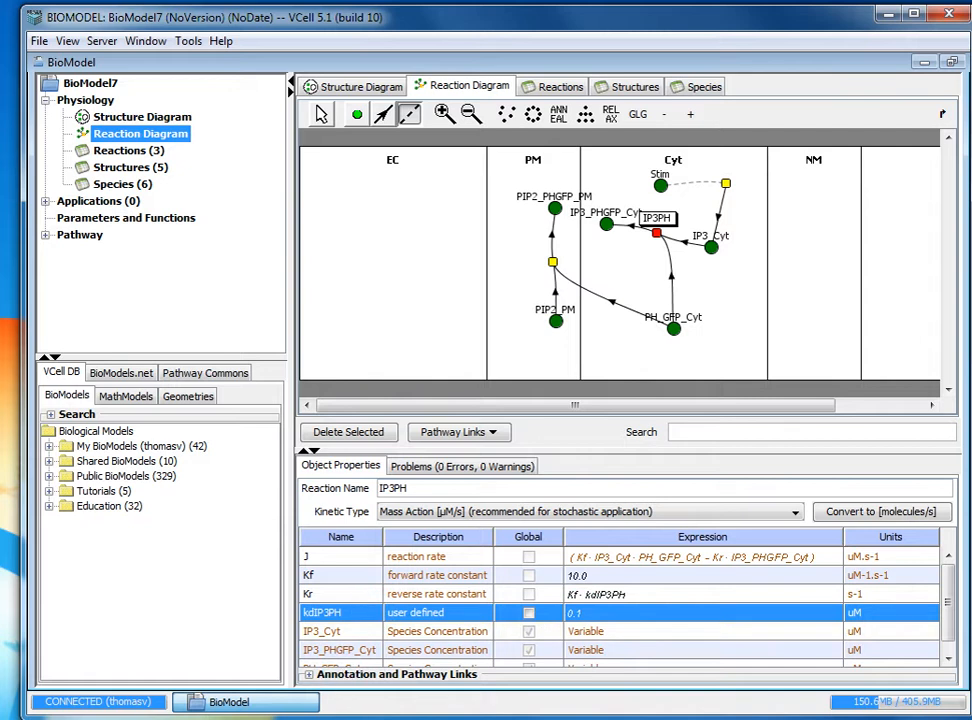
- Switch reaction r2 between Stim and IP3_Cyt to General [µM/s] kinetics and define its reaction rate J as ksynth*Stim
left_click(725, 184)
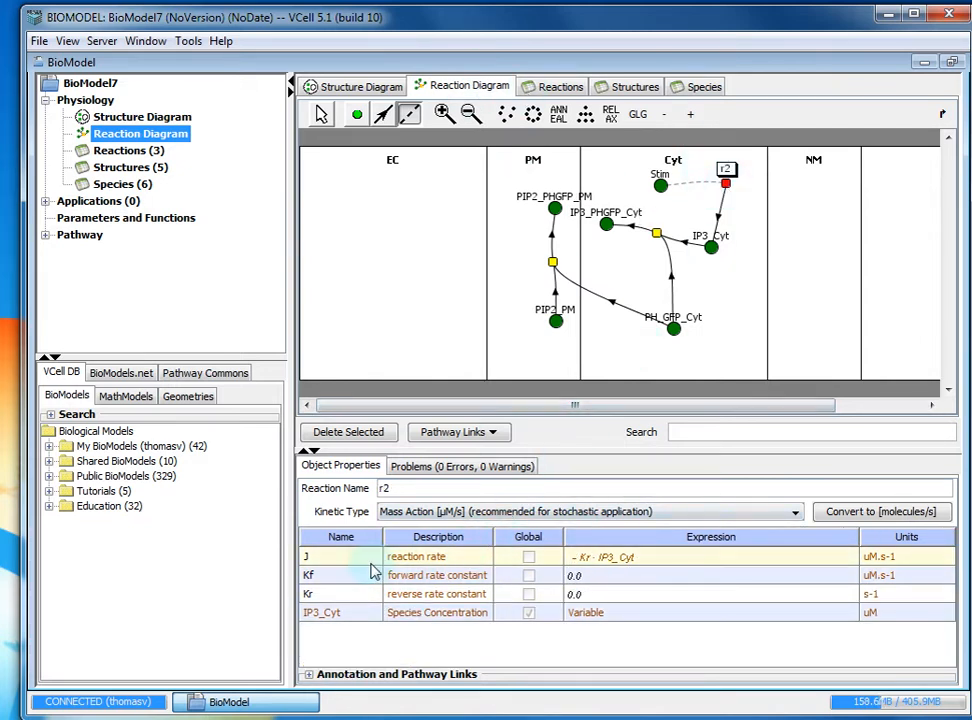
left_click(392, 512)
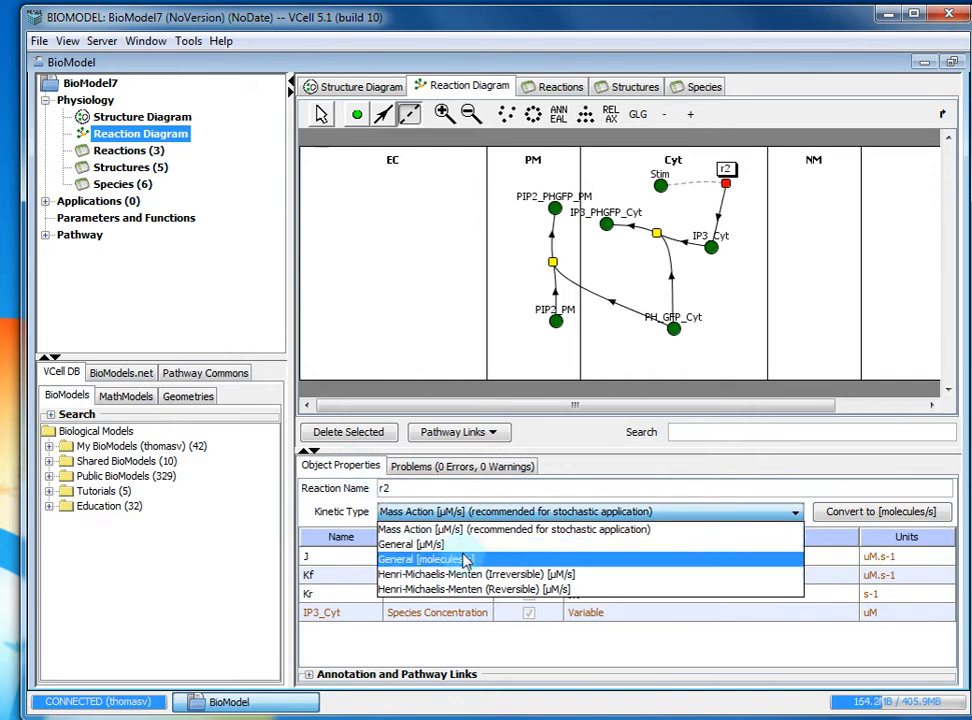
left_click(430, 549)
double_click(614, 566)
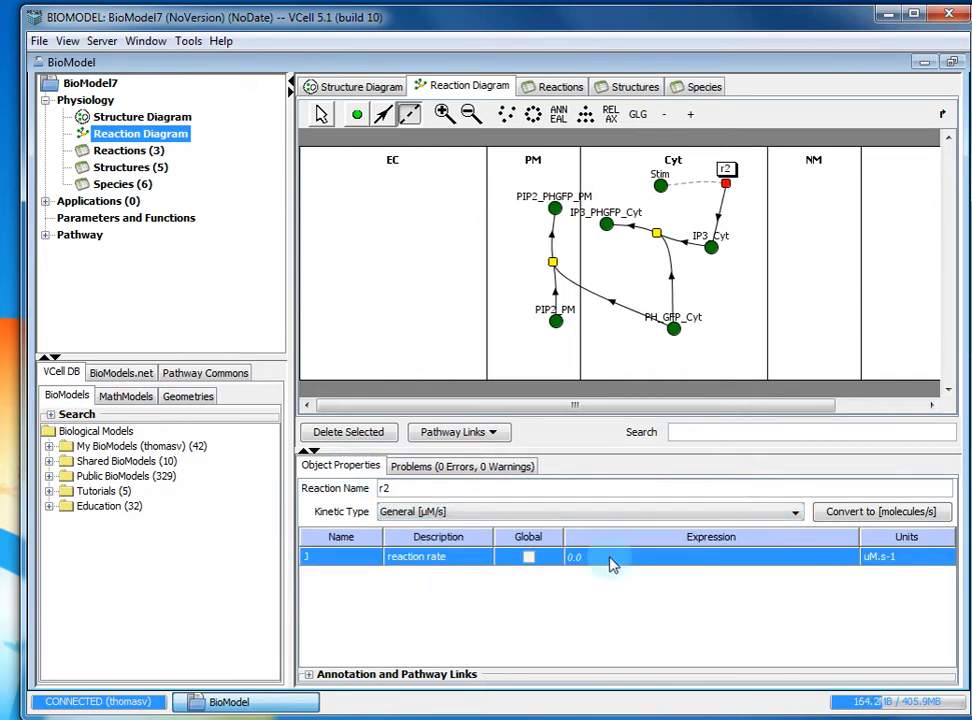
type("k")
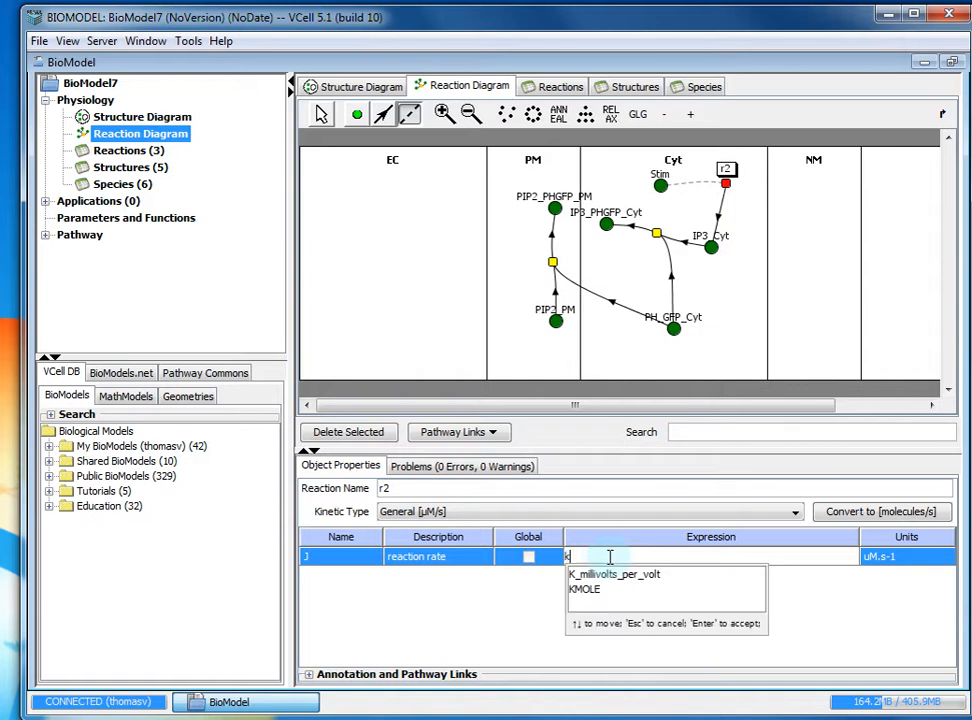
type("synth*Stim")
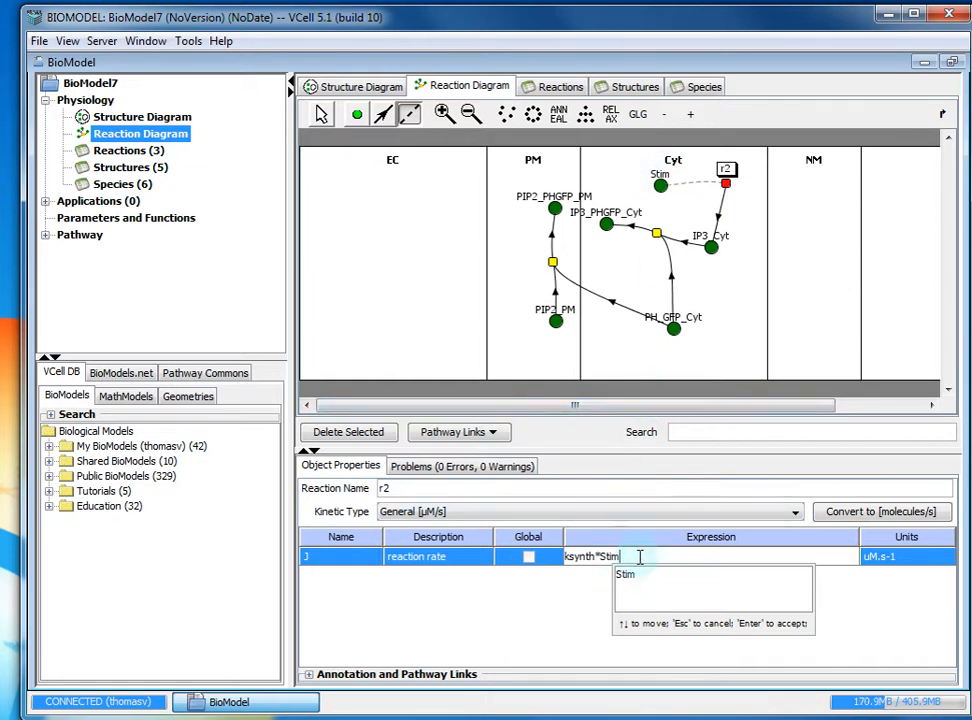
key("Return")
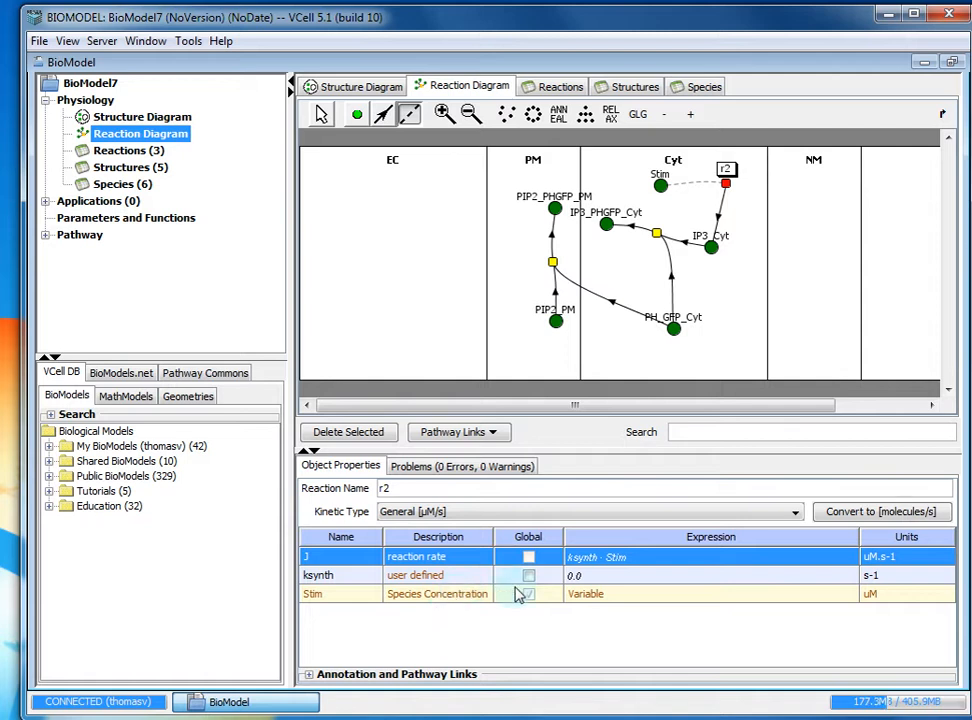
- Set the user-defined parameter ksynth of reaction r2 to 1
left_click(602, 578)
left_click(603, 578)
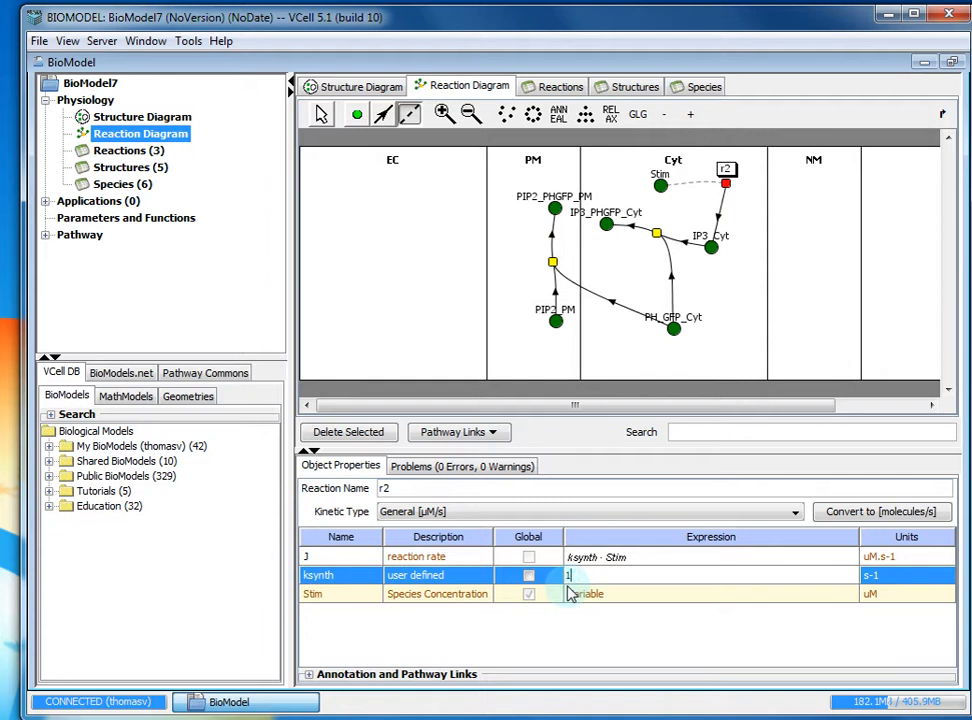
key("Return")
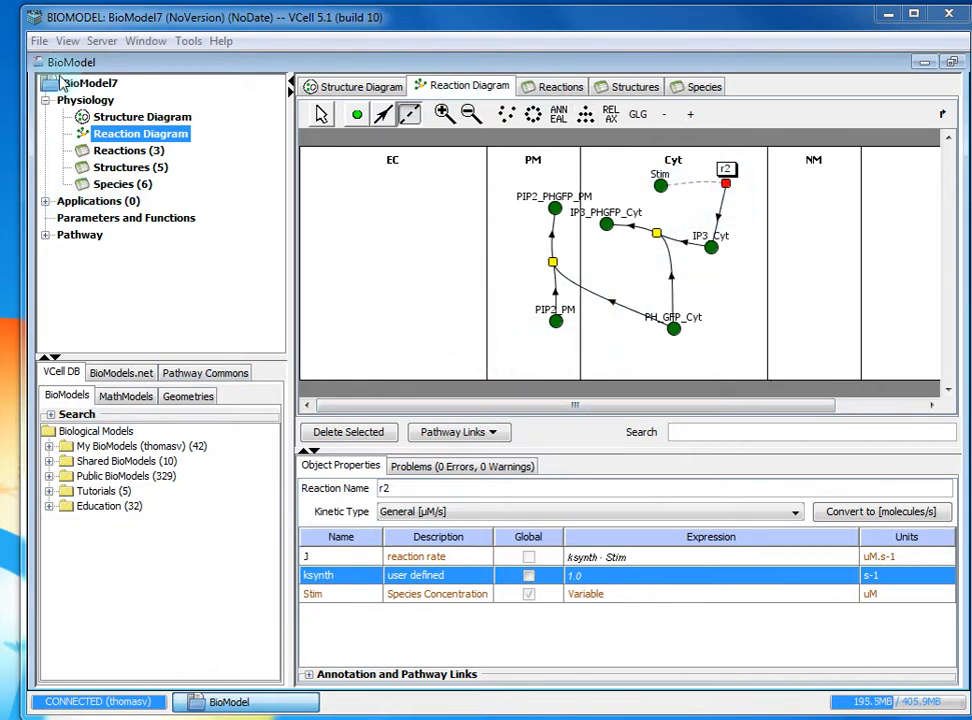
- Add a new deterministic application to the BioModel
left_click(91, 203)
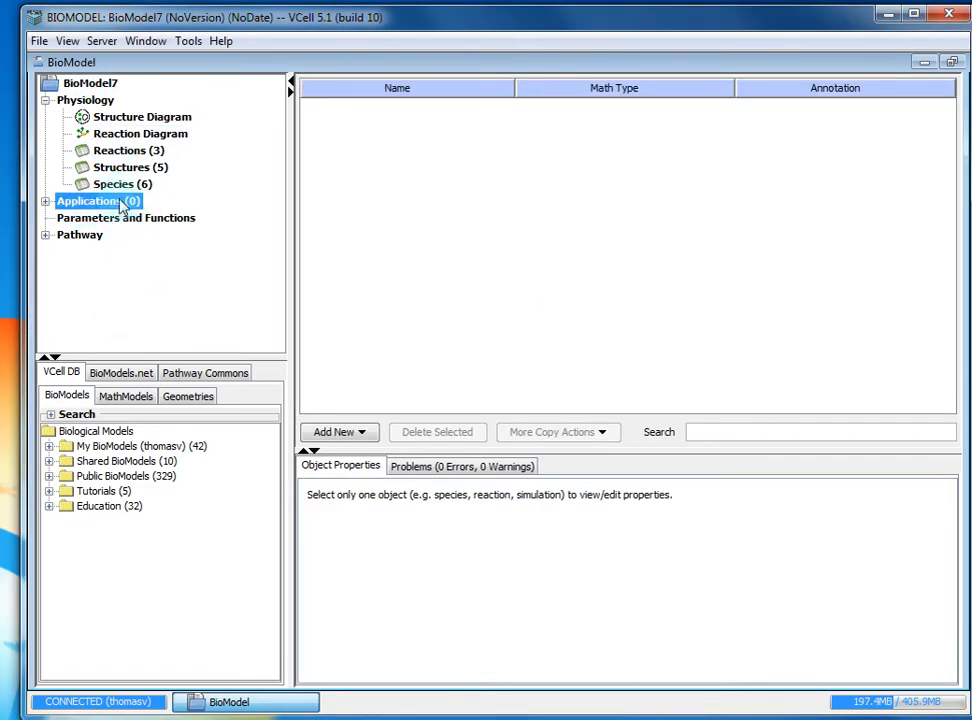
left_click(321, 438)
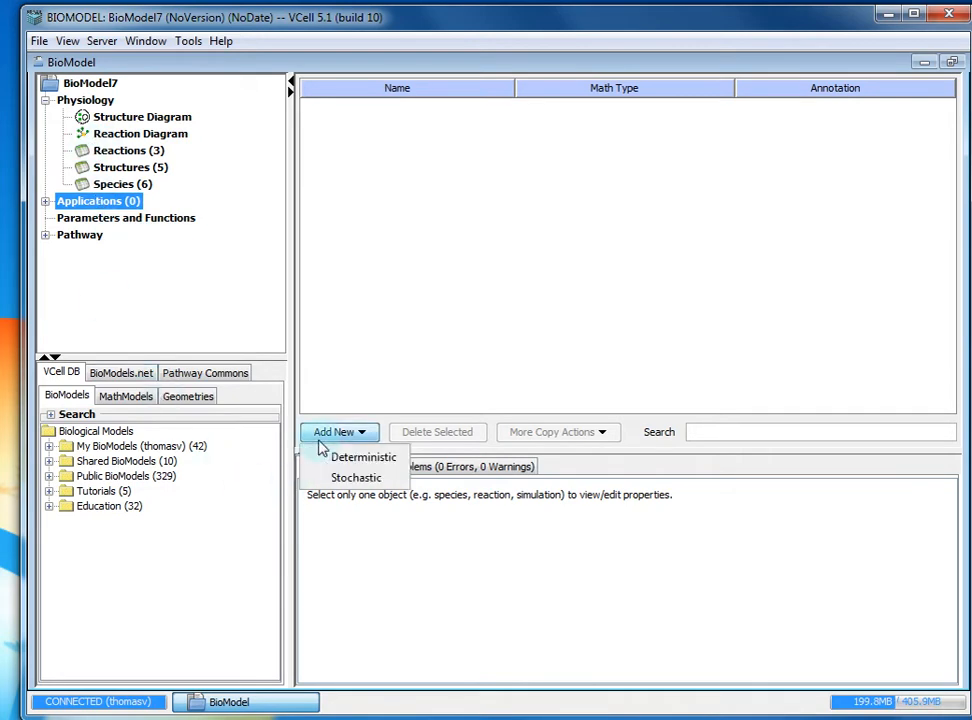
left_click(334, 457)
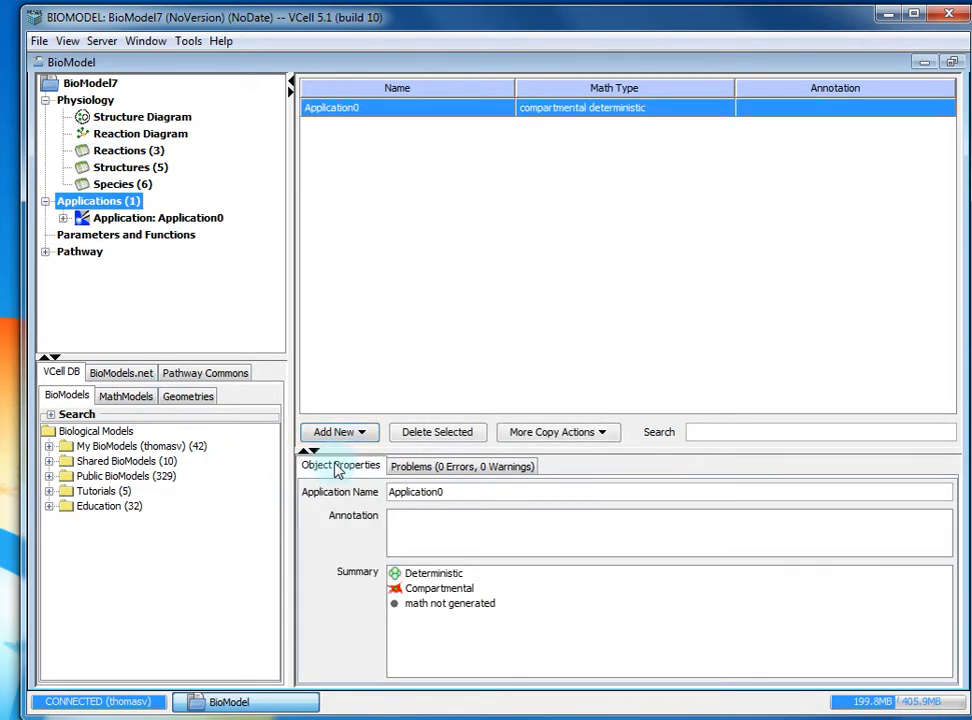
- Rename the new deterministic application as Steady State
right_click(130, 219)
left_click(158, 233)
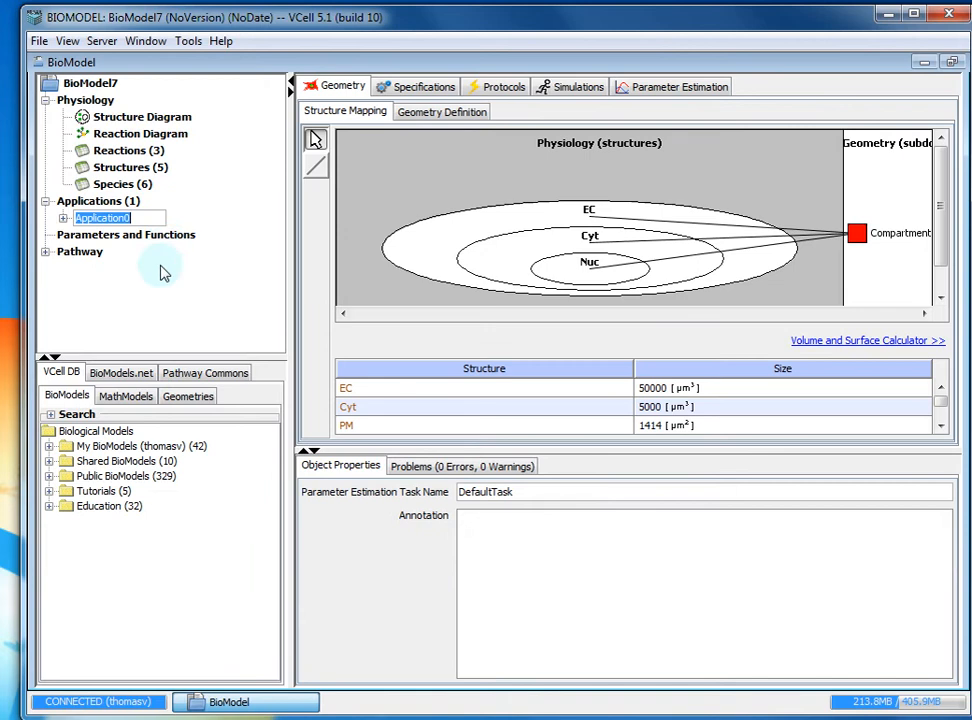
type("Steady")
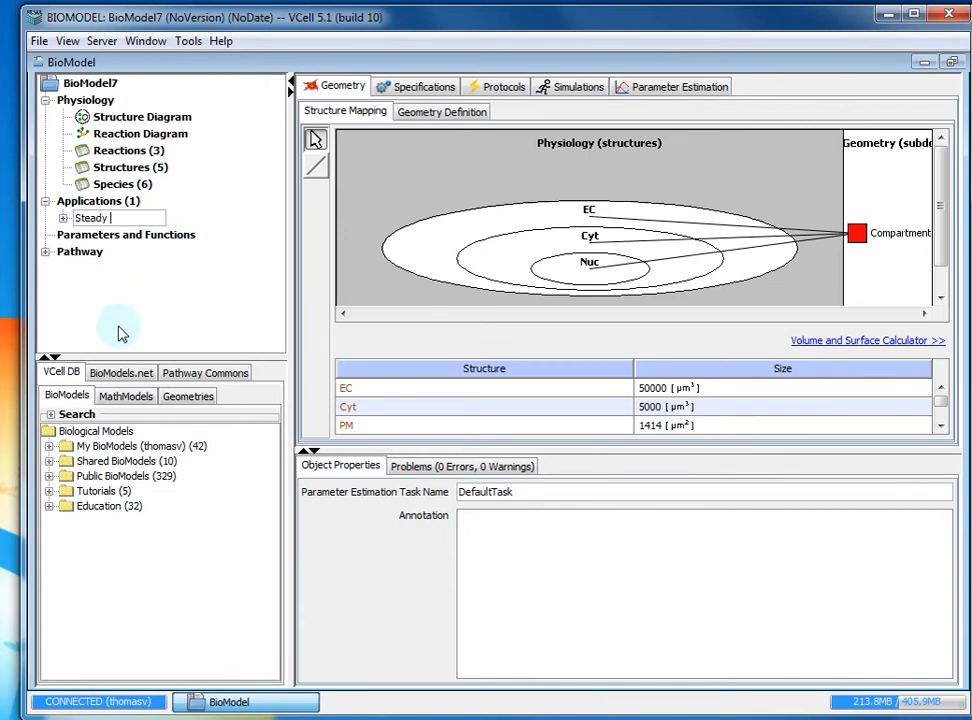
type(" State")
key("Return")
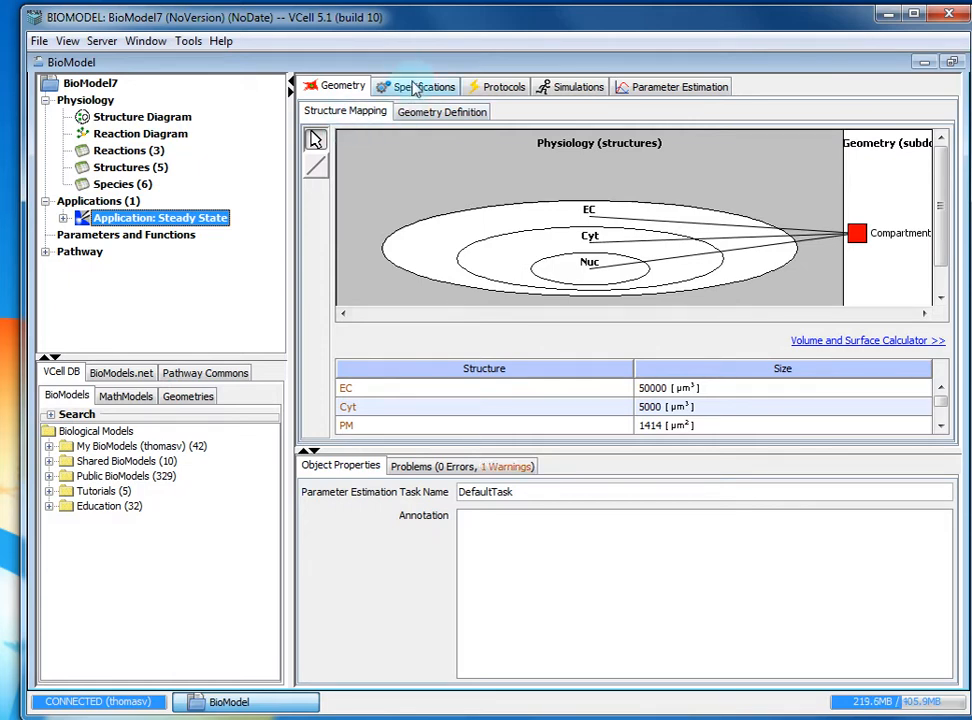
- Sort the Steady State application's species specifications by name and set the initial condition of IP3_Cyt to 0.1 uM
left_click(411, 95)
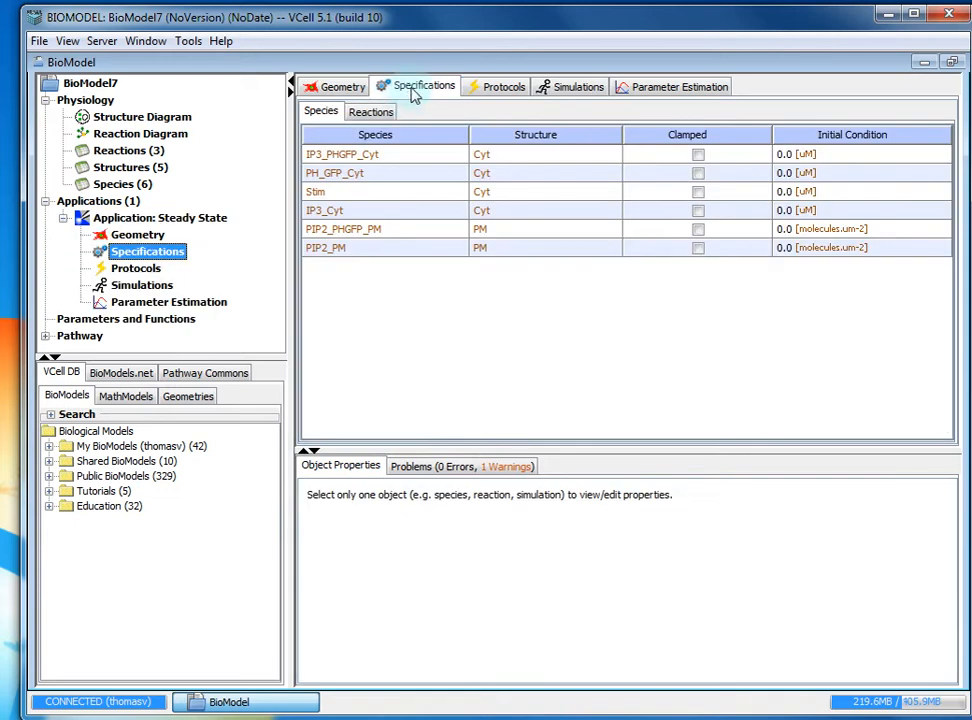
left_click(377, 137)
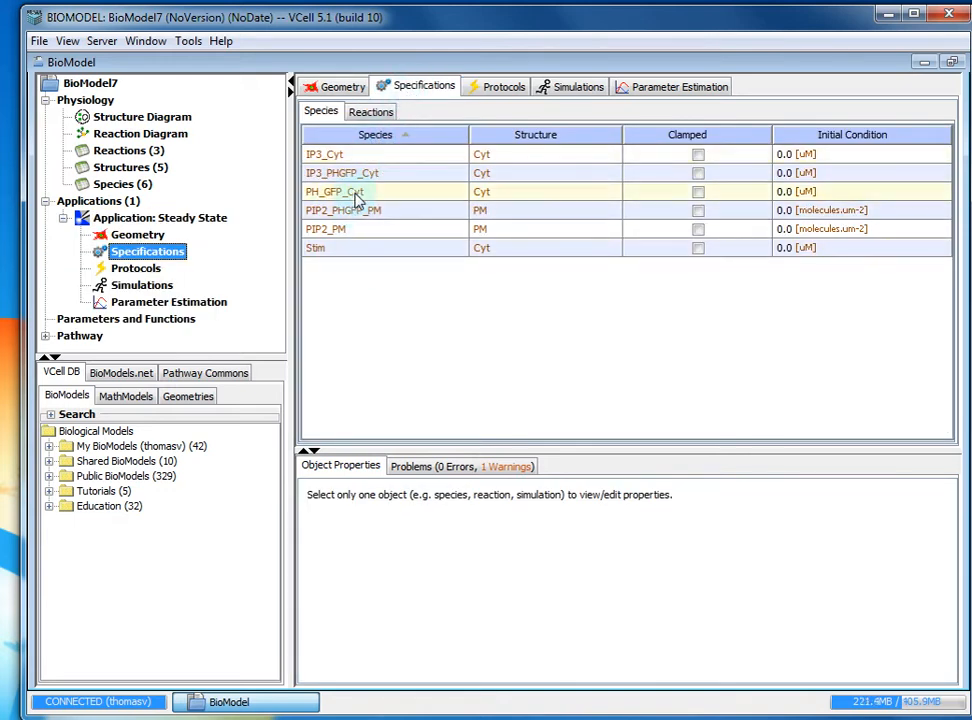
left_click(820, 155)
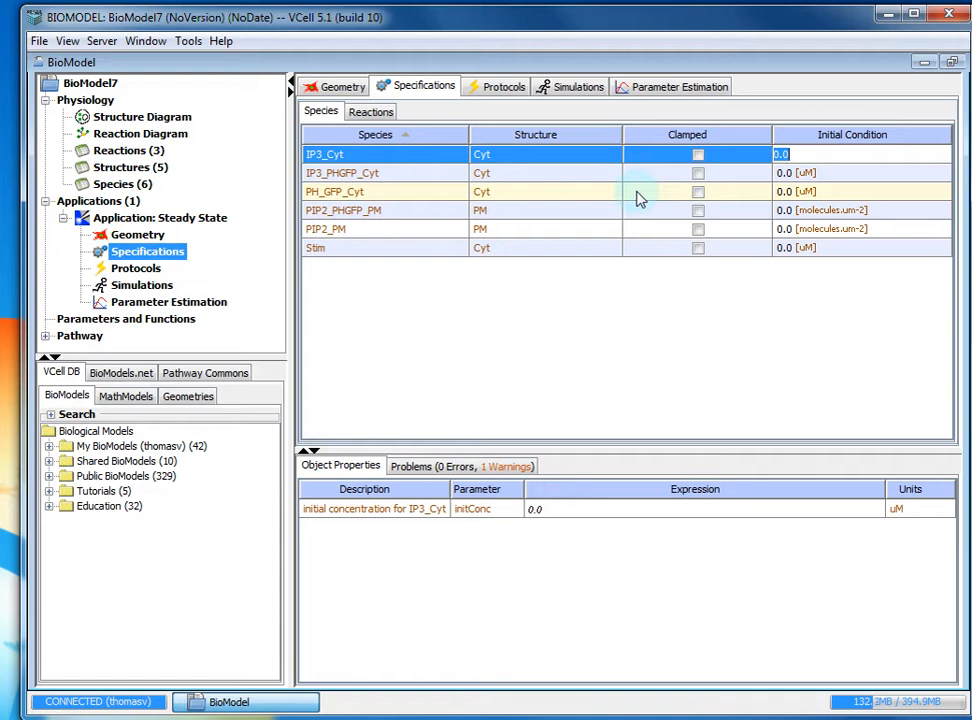
type("0")
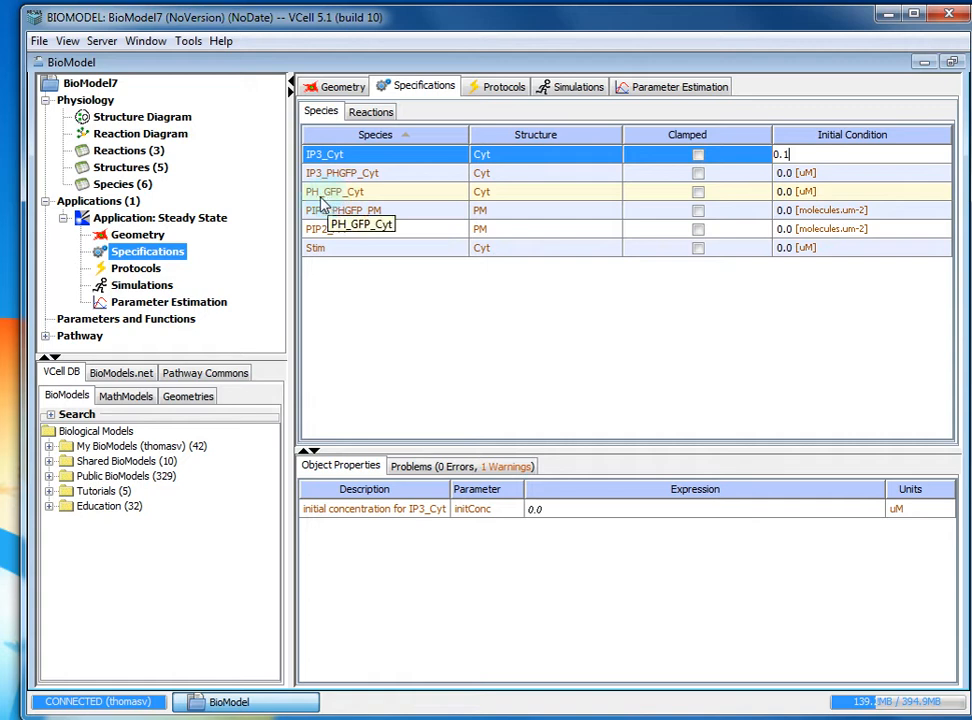
- Set the initial condition of PH_GFP_Cyt to 1 uM
double_click(810, 195)
key("BackSpace")
key("BackSpace")
key("BackSpace")
type("1")
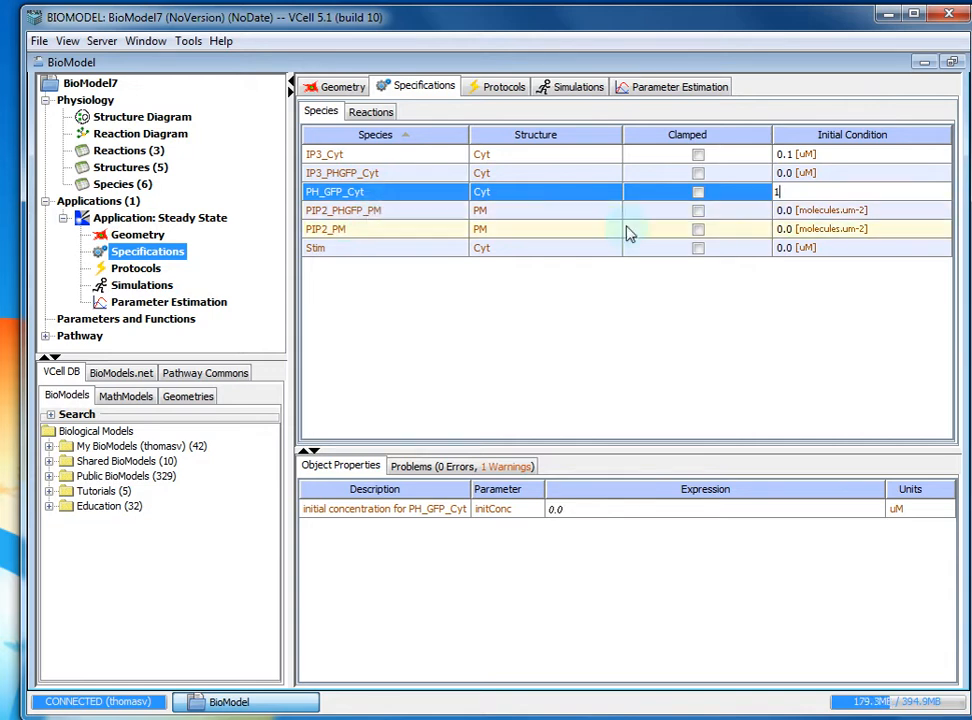
- Set the initial condition of PIP2_PM to 120000 molecules.um-2
double_click(781, 231)
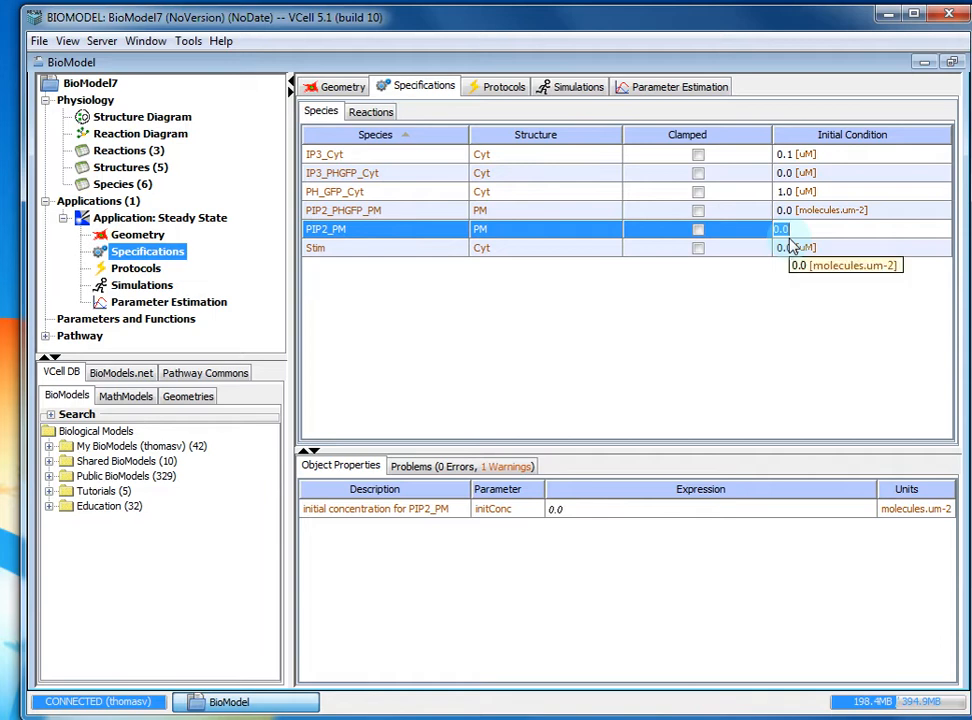
type("120000")
key("Return")
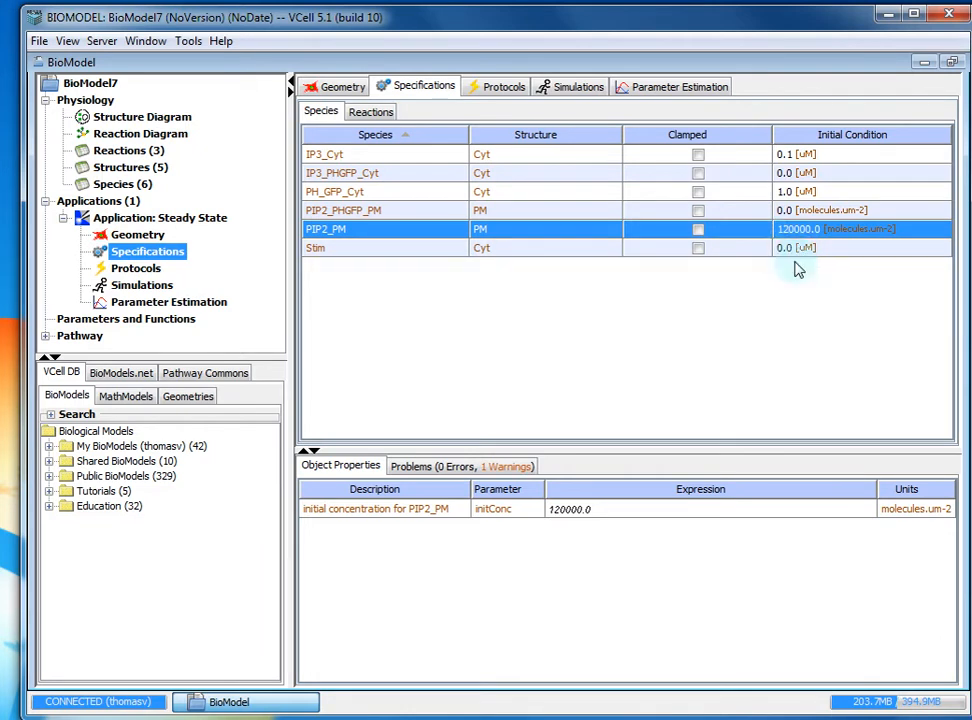
- Add a new event to the Steady State application's protocols and name it act
left_click(501, 95)
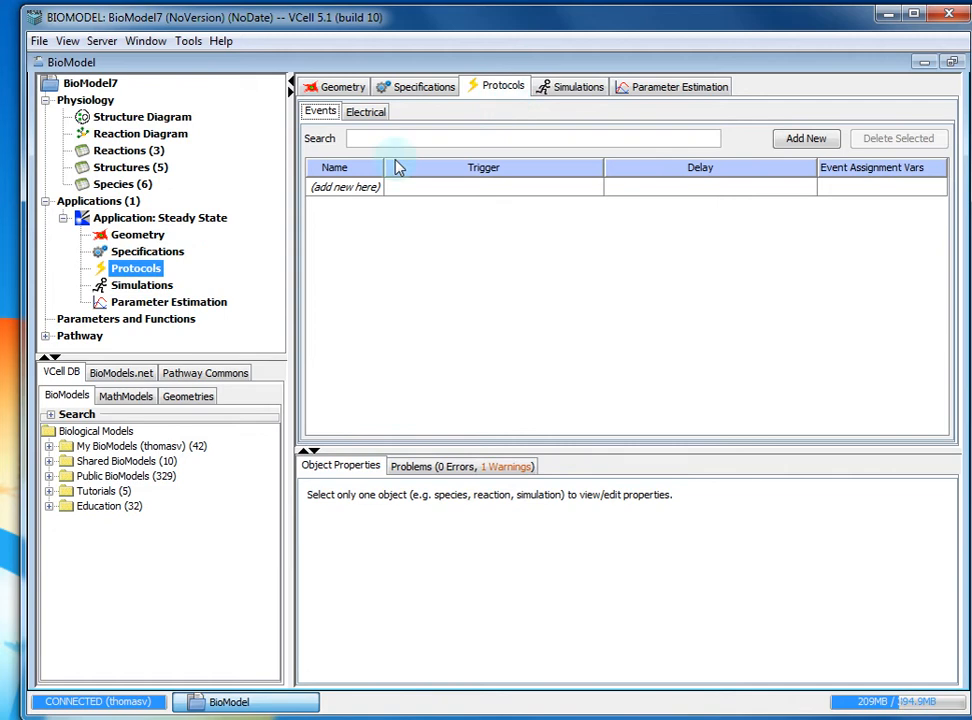
left_click(808, 138)
left_click(338, 191)
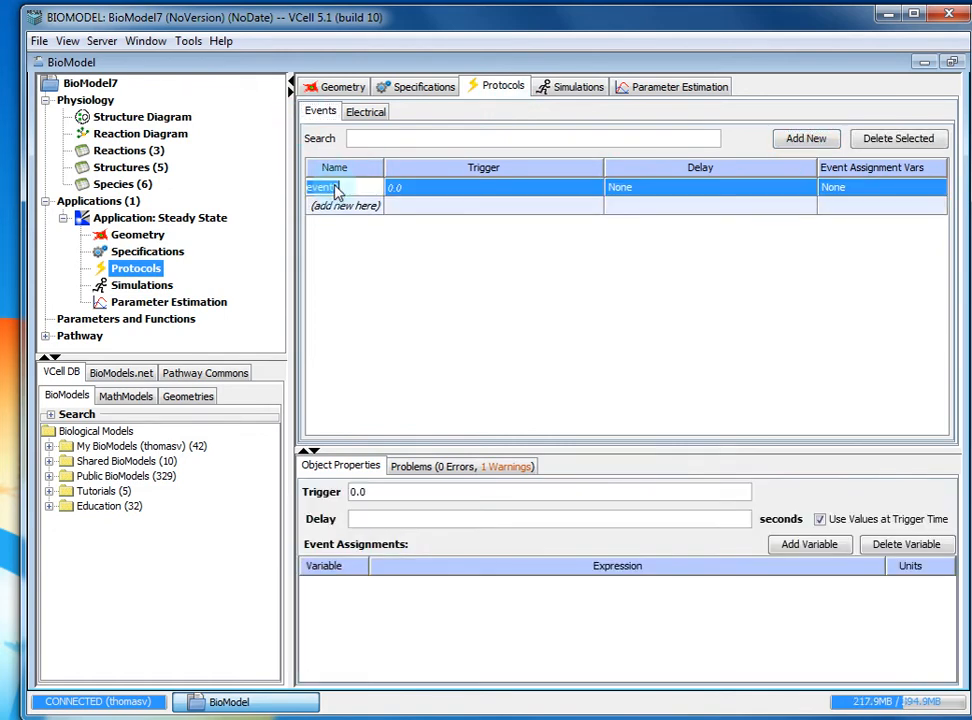
type("act")
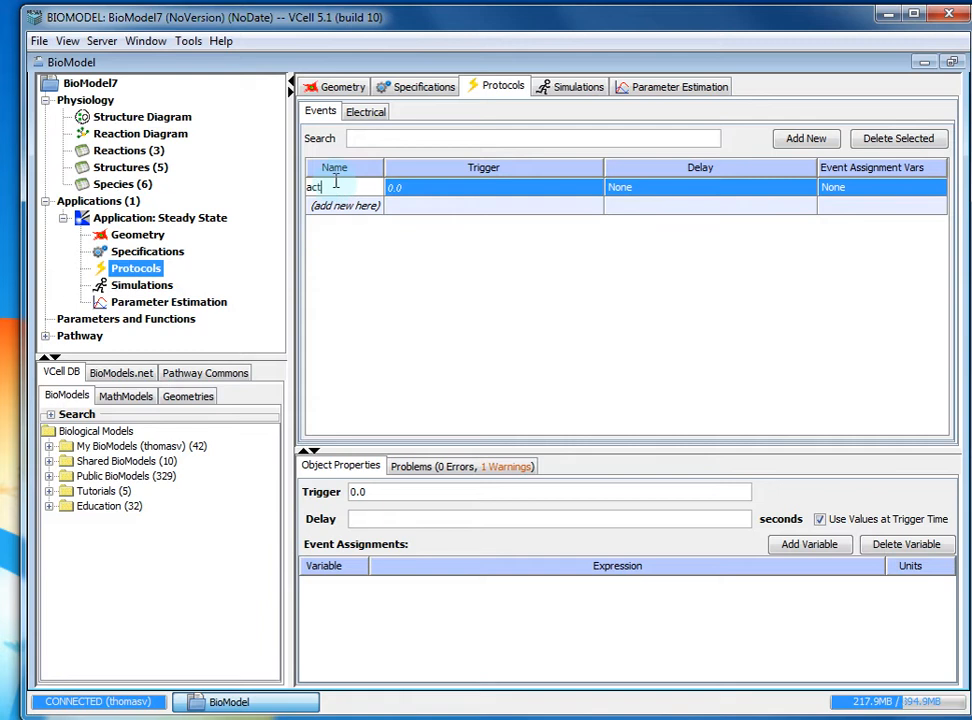
key("Return")
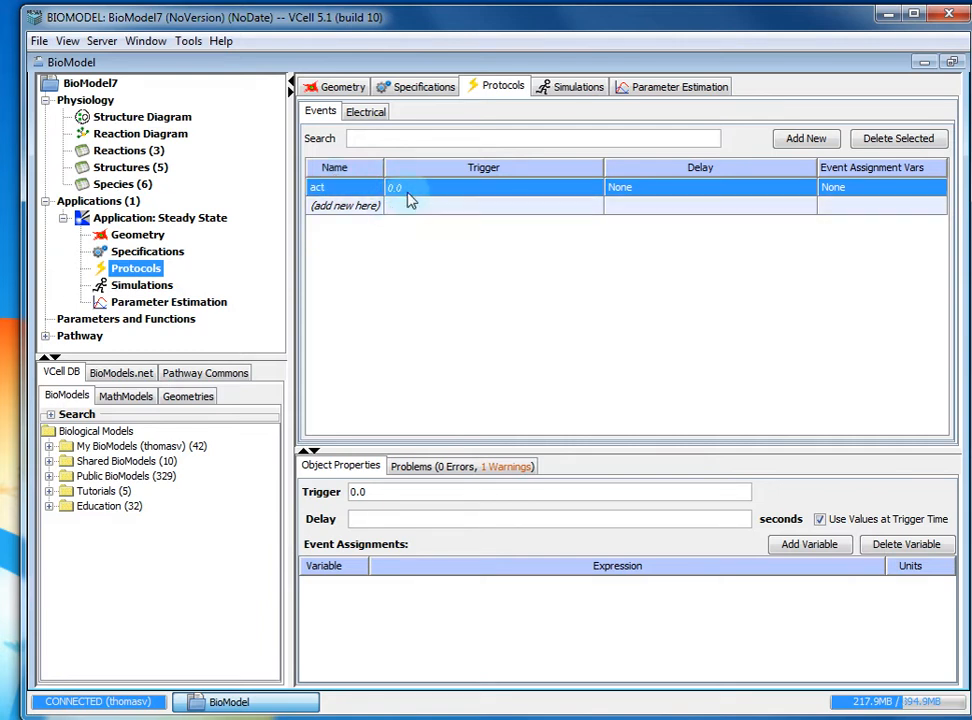
- Set the trigger of the act event to (t>5)
left_click(397, 490)
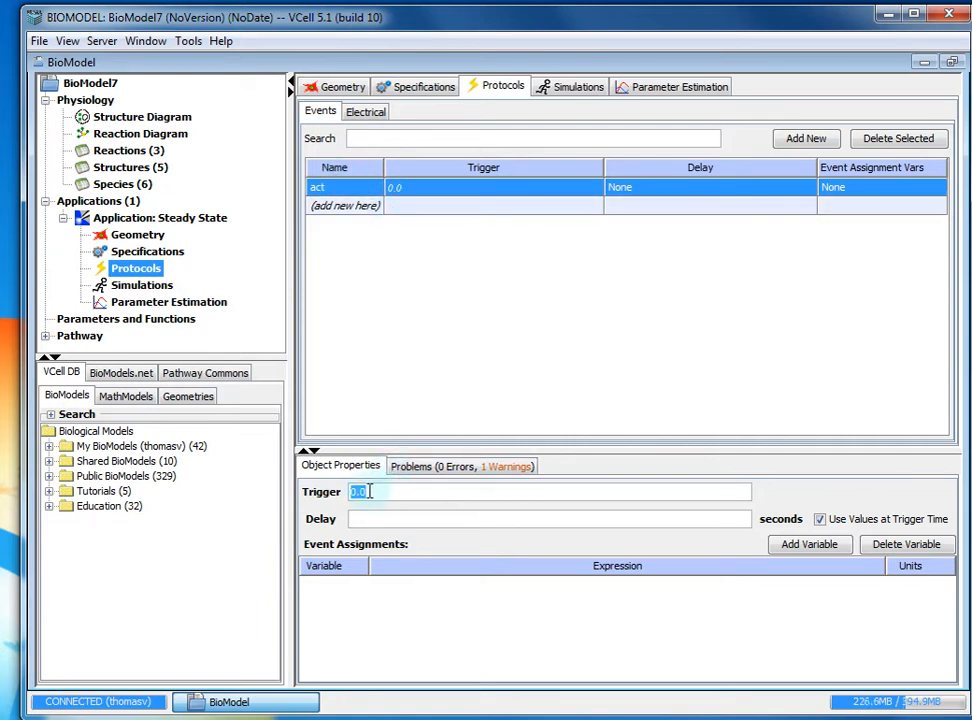
type("(")
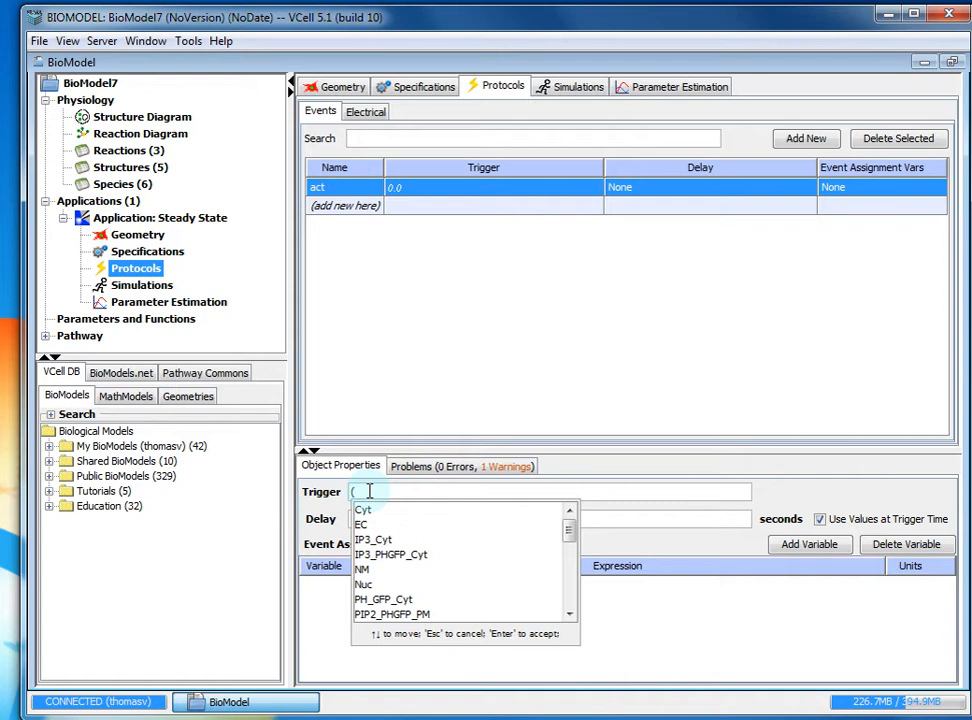
type("t")
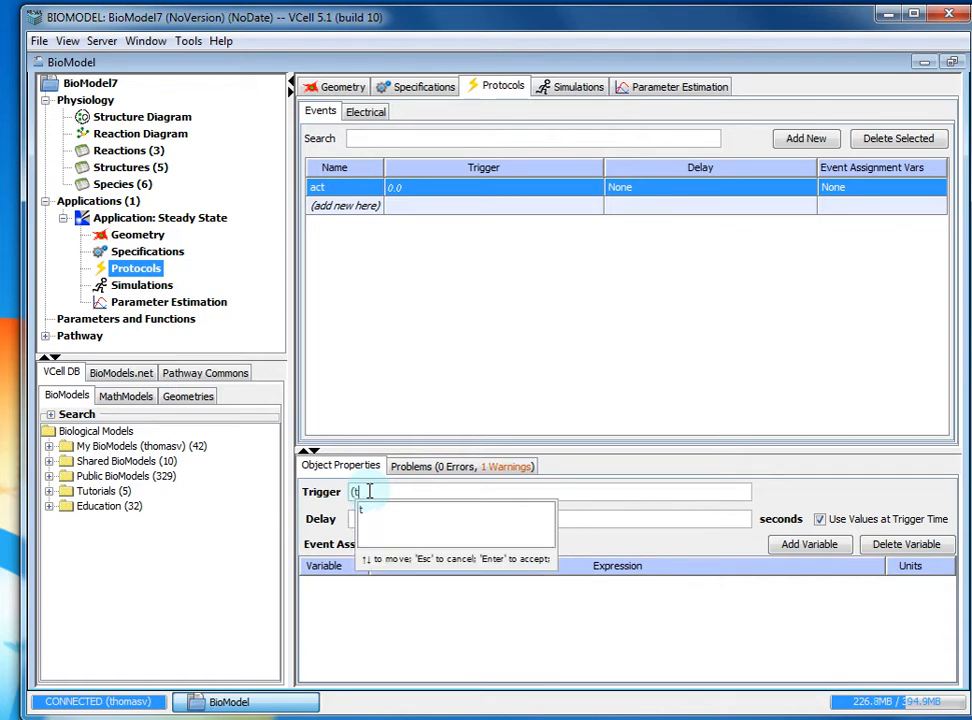
type(">5")
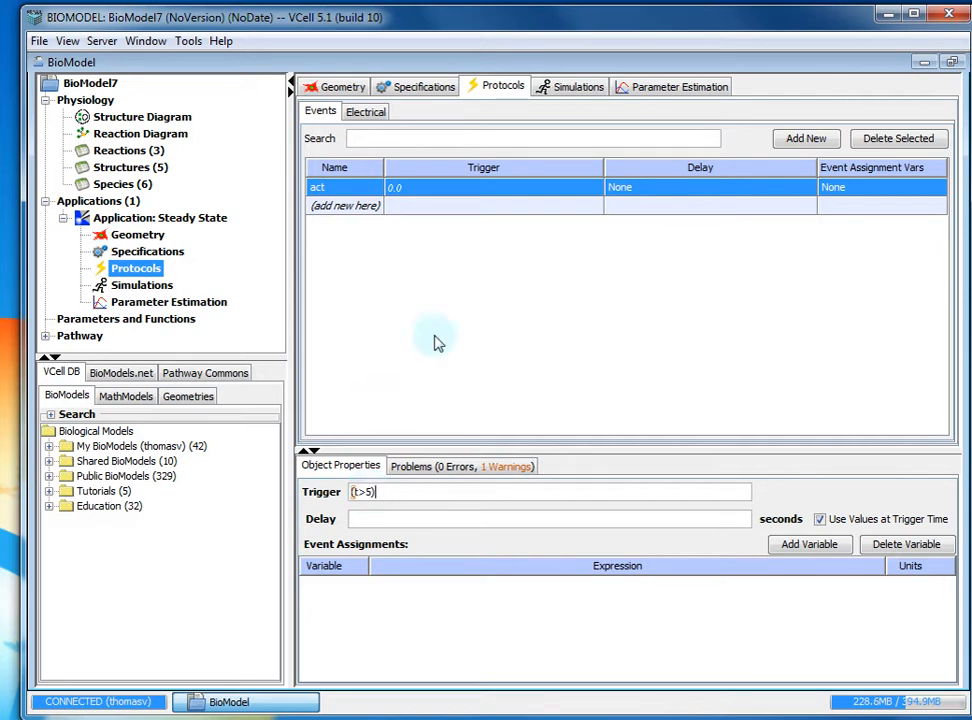
- Add an event assignment to the act event that sets the variable Stim to 1
left_click(800, 545)
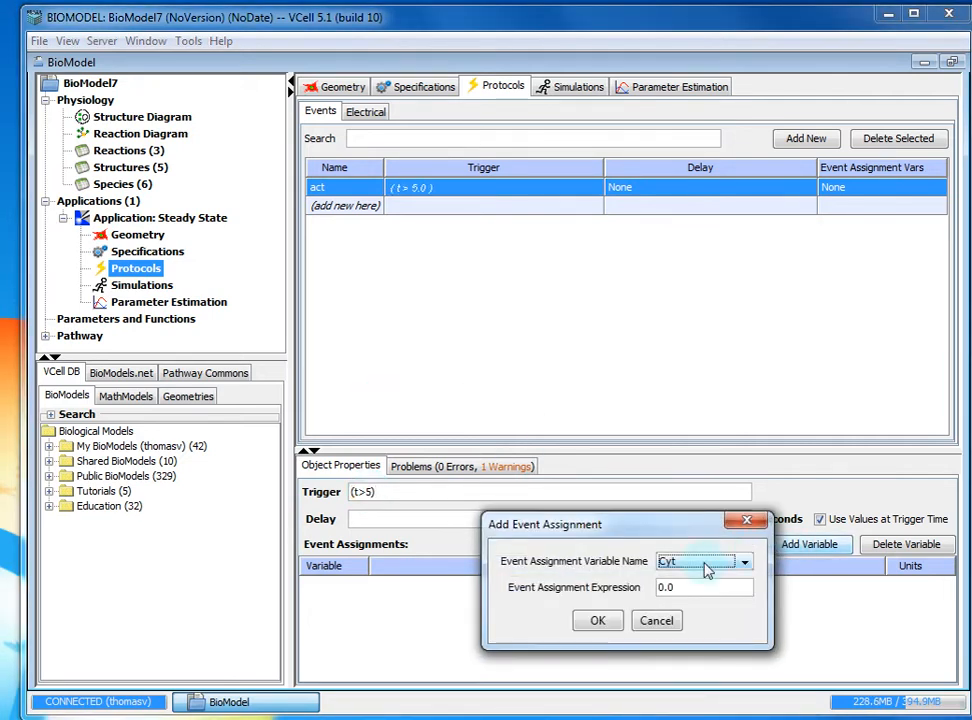
left_click(700, 563)
scroll(708, 626, "down", 1)
scroll(708, 626, "down", 1)
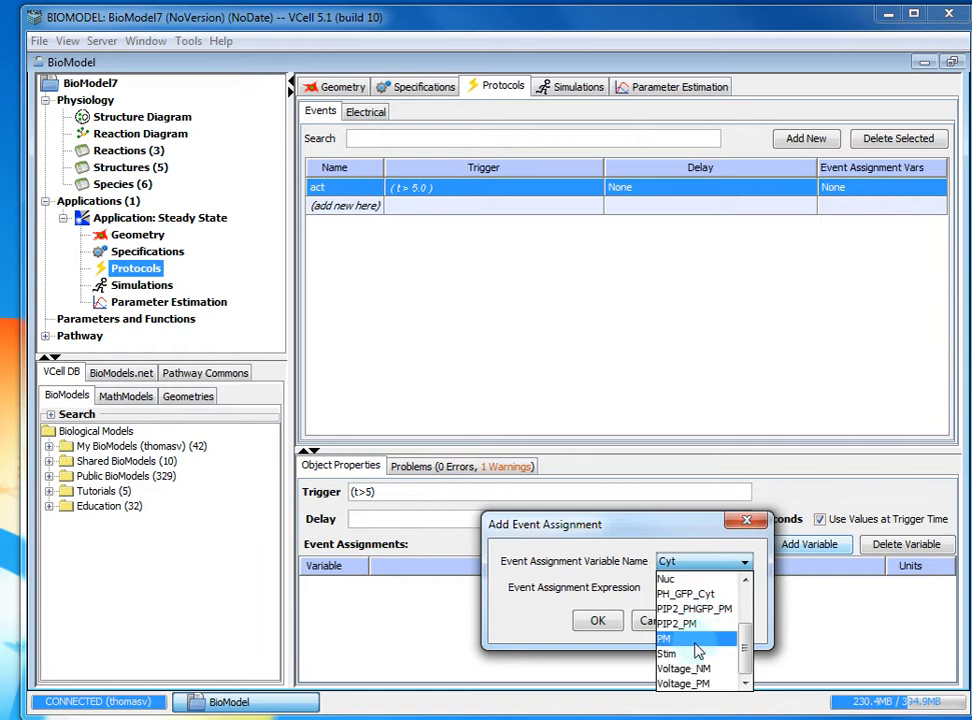
left_click(699, 656)
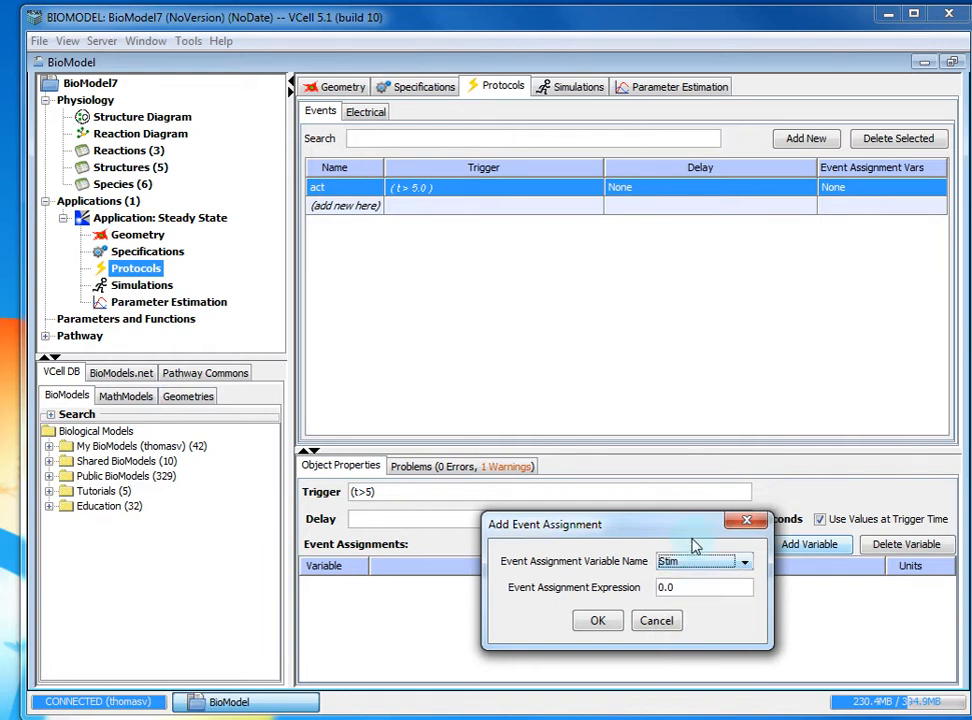
double_click(688, 587)
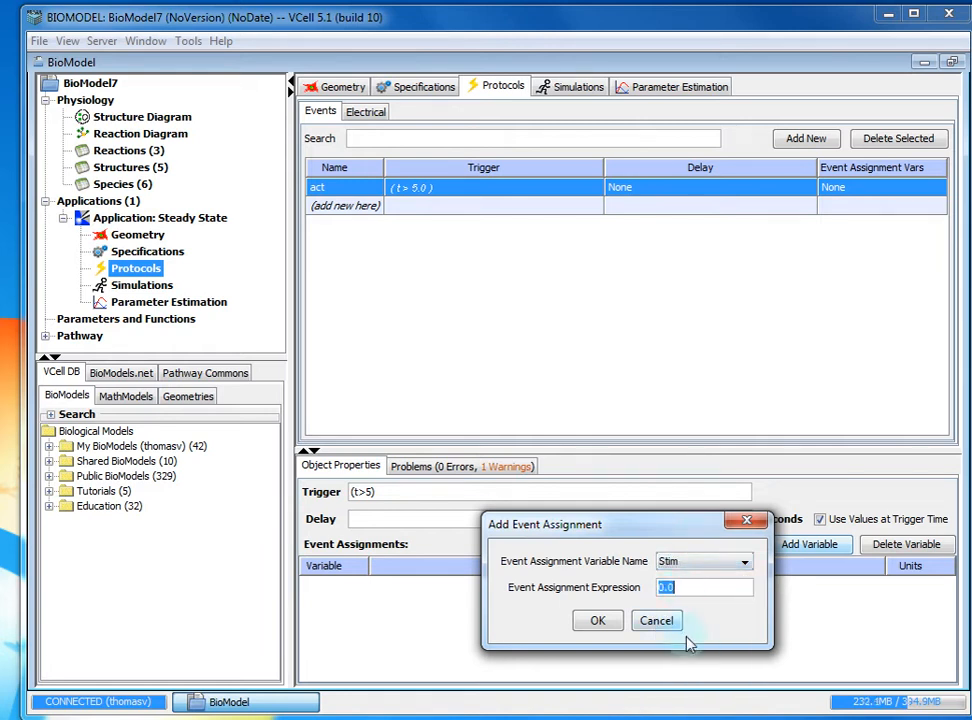
type("1")
left_click(588, 625)
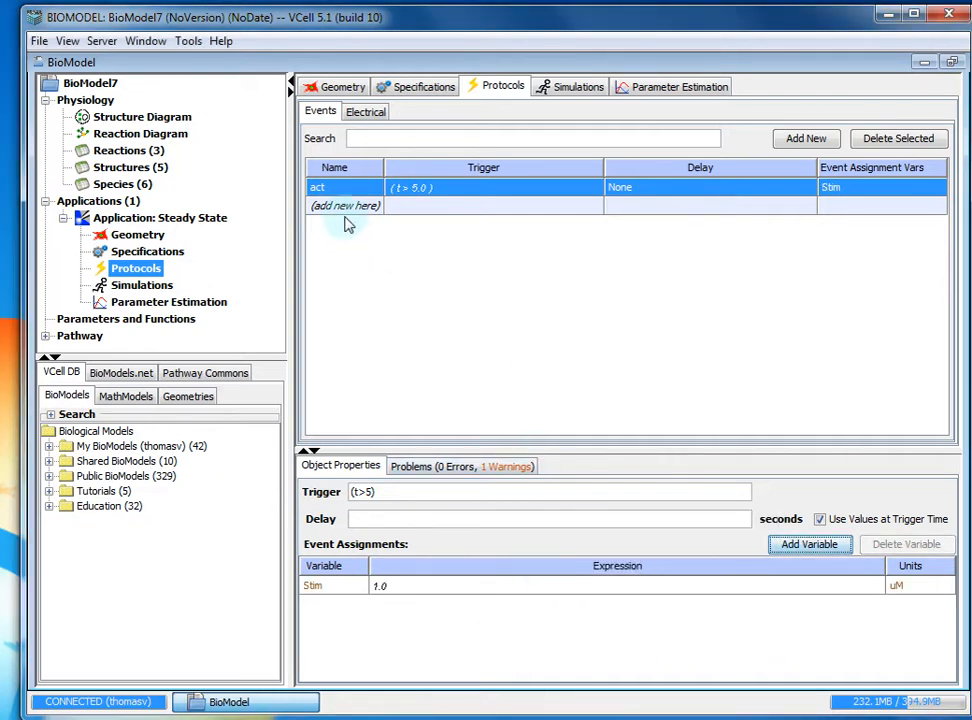
- Add a second event named inact and set its trigger to (t>6)
left_click(793, 138)
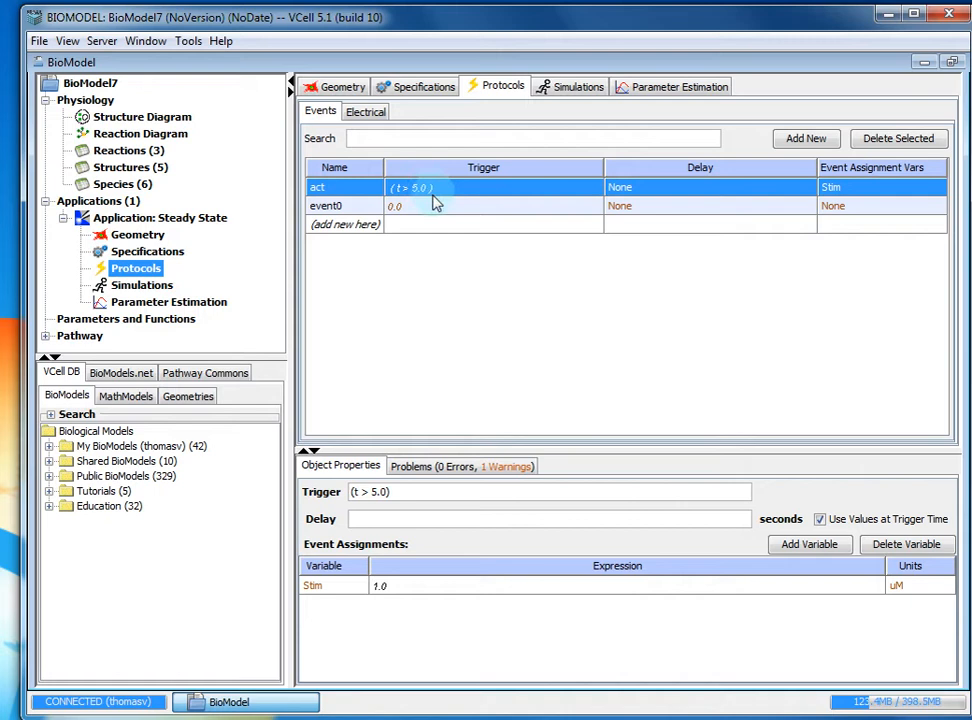
double_click(357, 207)
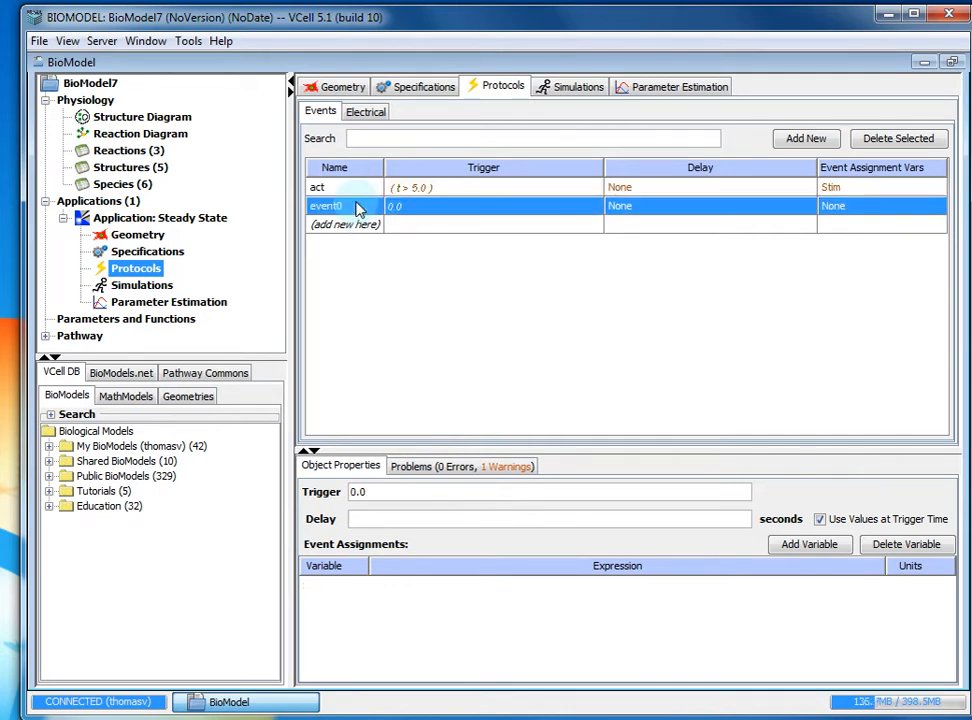
left_click_drag(357, 204, 246, 200)
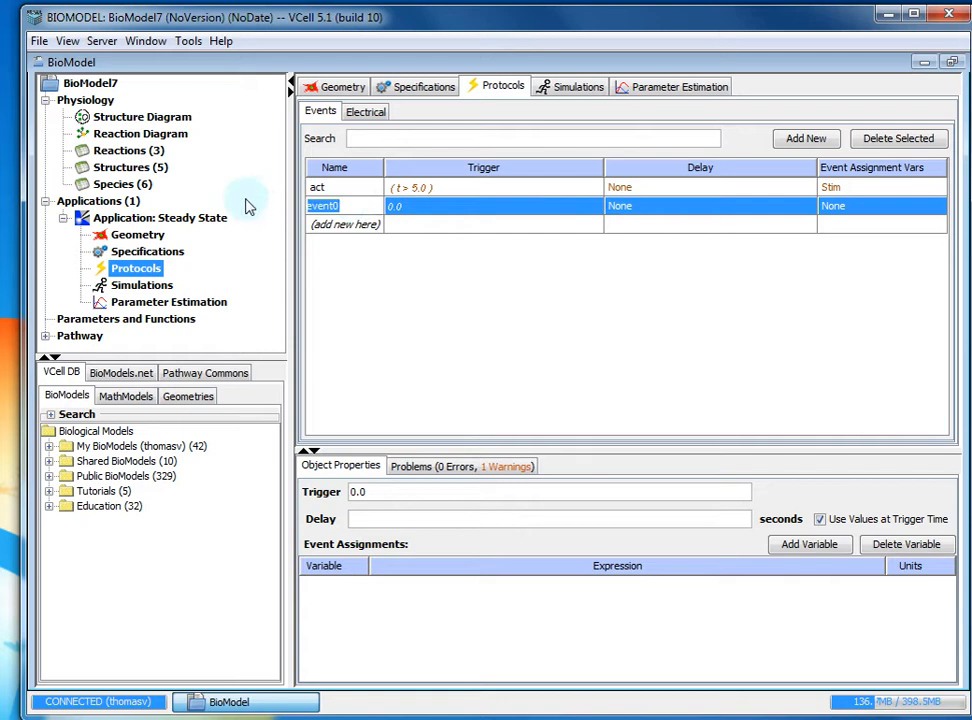
type("inact")
double_click(398, 491)
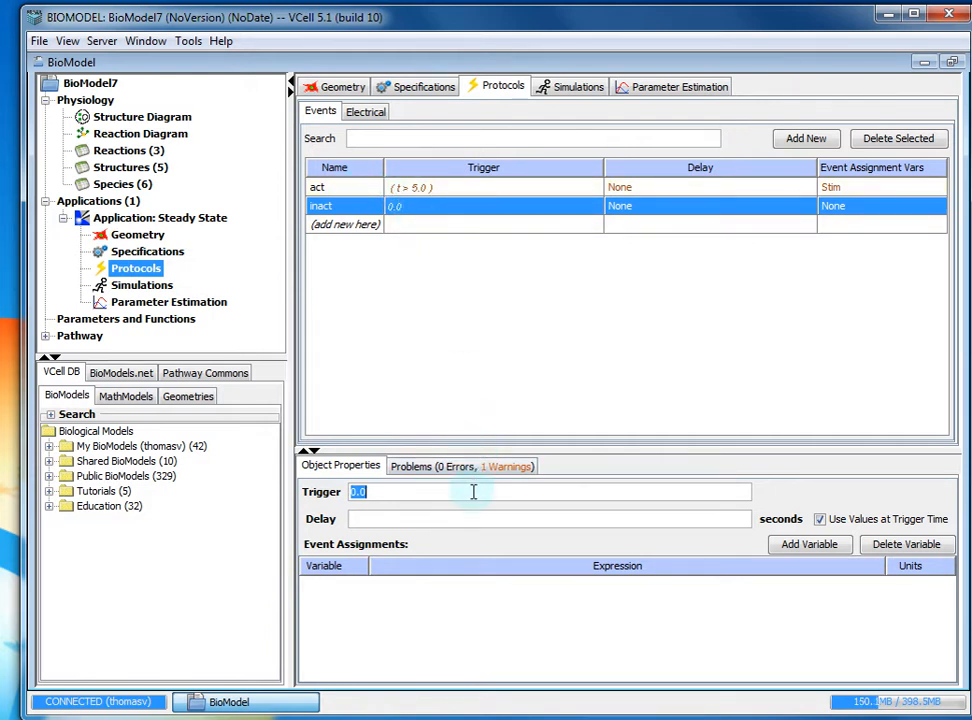
type("(t>6")
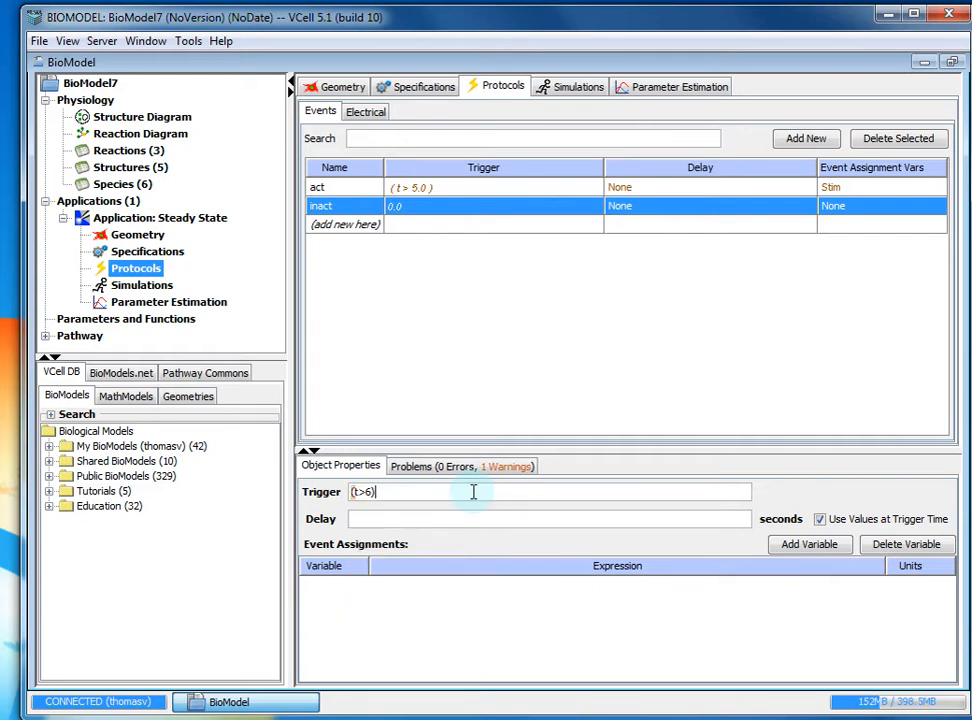
- Add an event assignment to the inact event for the variable Stim with the expression 0.0
left_click(830, 546)
left_click(703, 565)
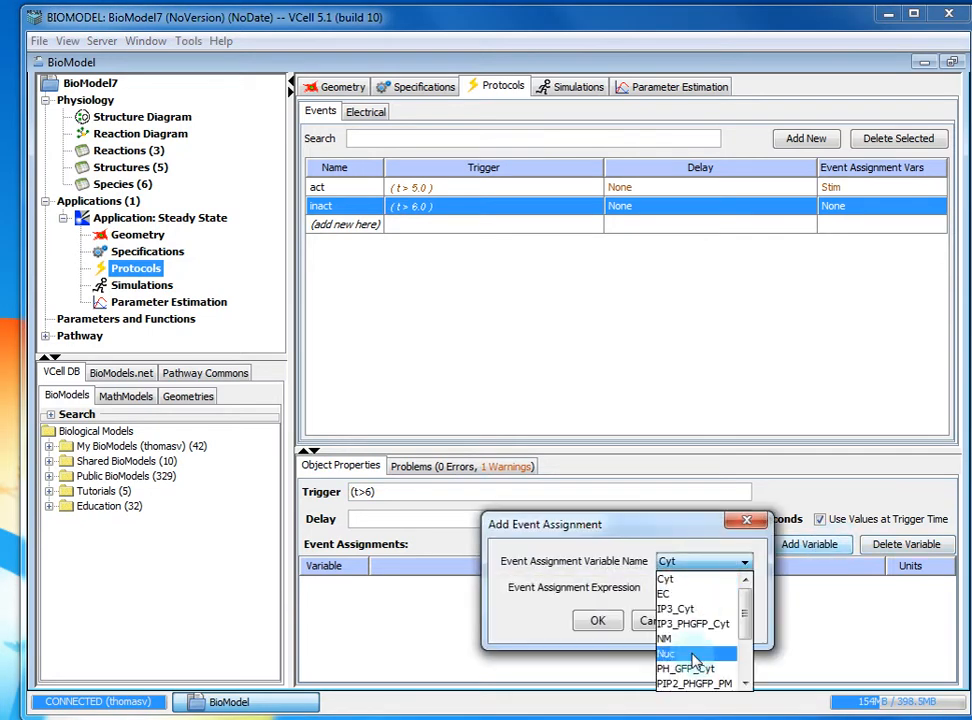
scroll(688, 650, "down", 2)
left_click(688, 653)
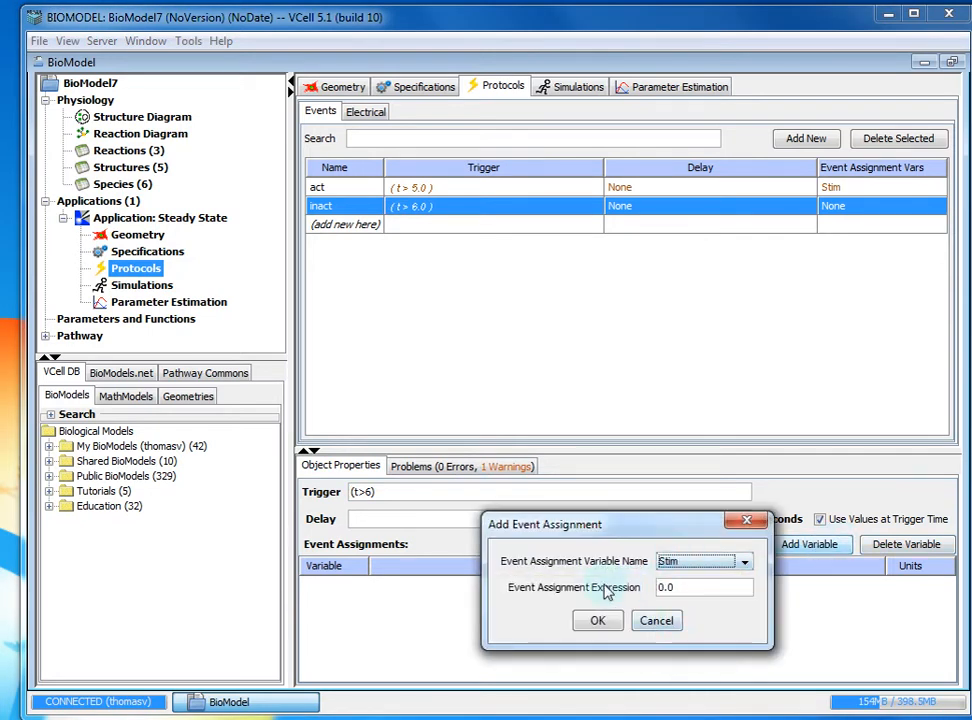
left_click(600, 619)
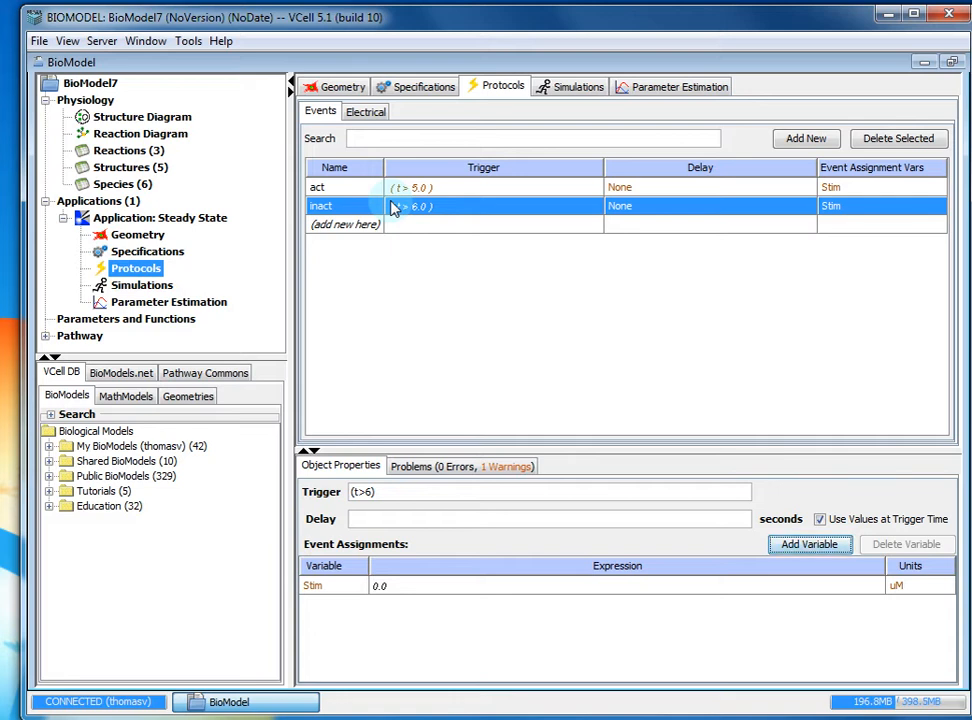
- Create a new simulation in the Steady State application and choose the IDA (Variable Order, Variable Time Step, ODE/DAE) integrator for it
left_click(570, 88)
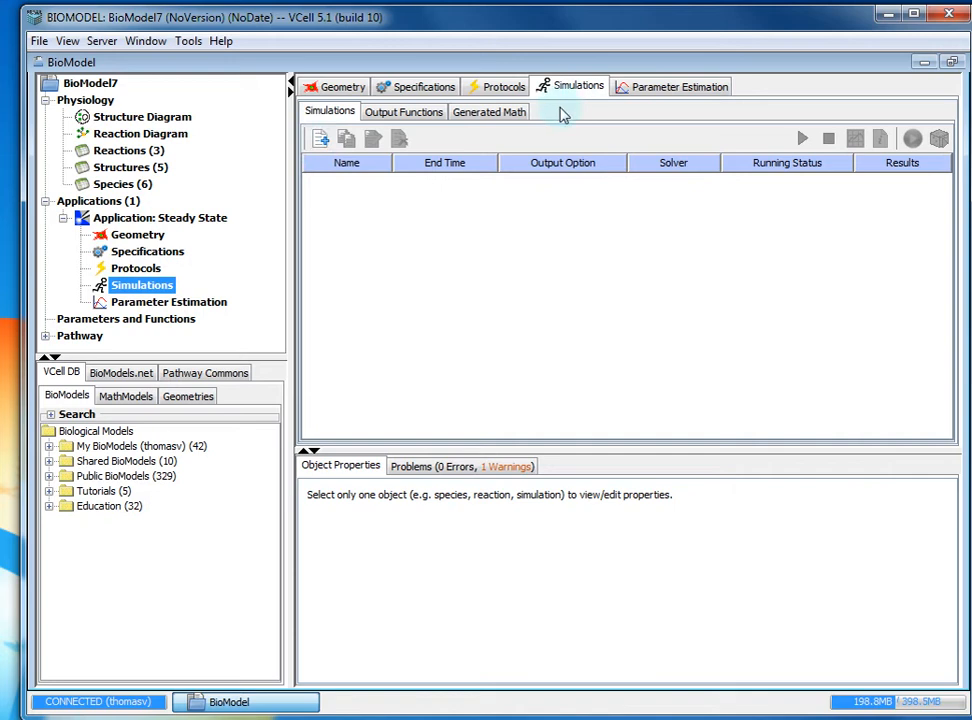
left_click(320, 138)
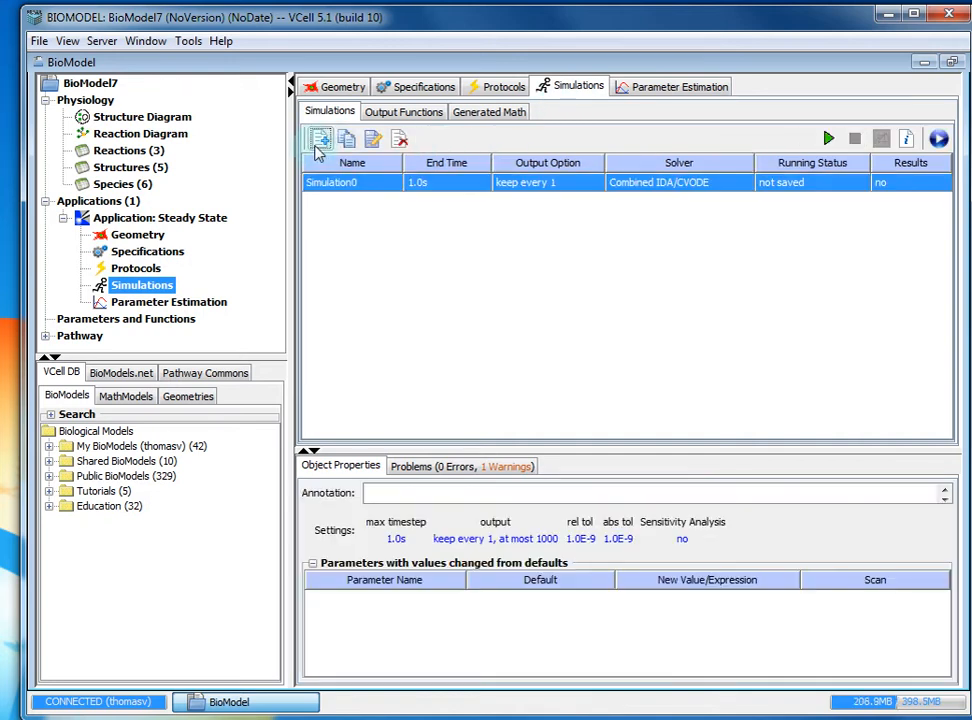
left_click(372, 141)
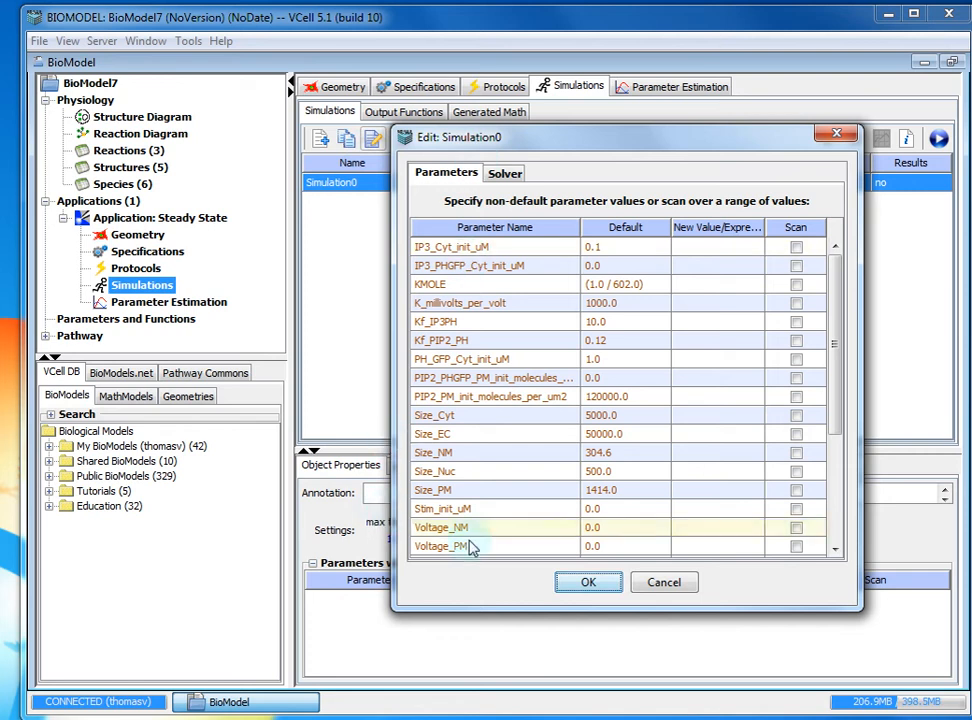
left_click(505, 174)
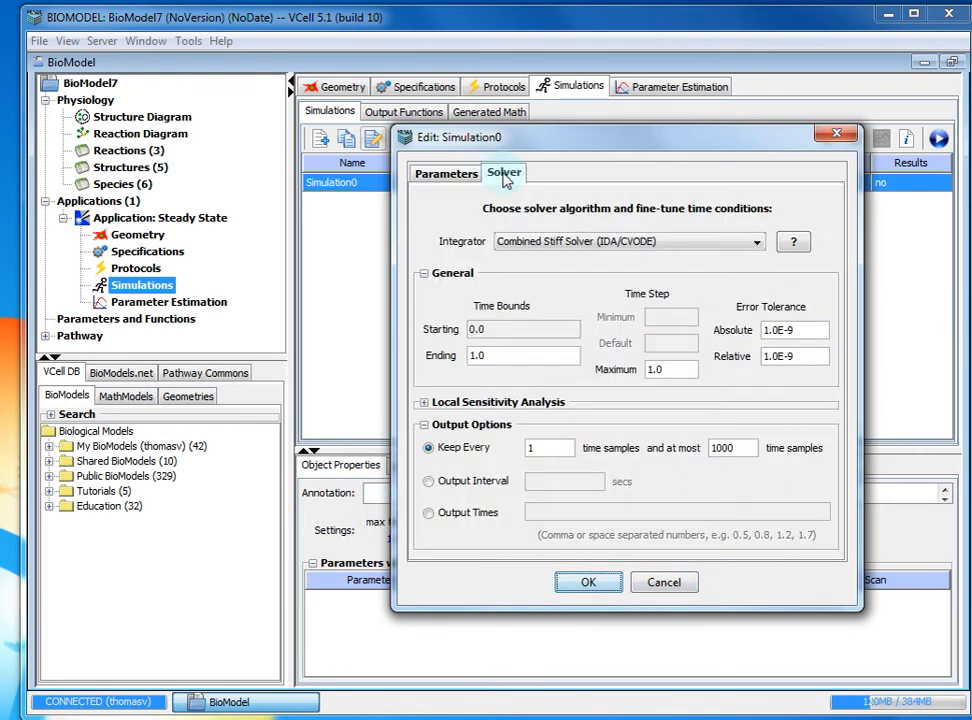
left_click(527, 243)
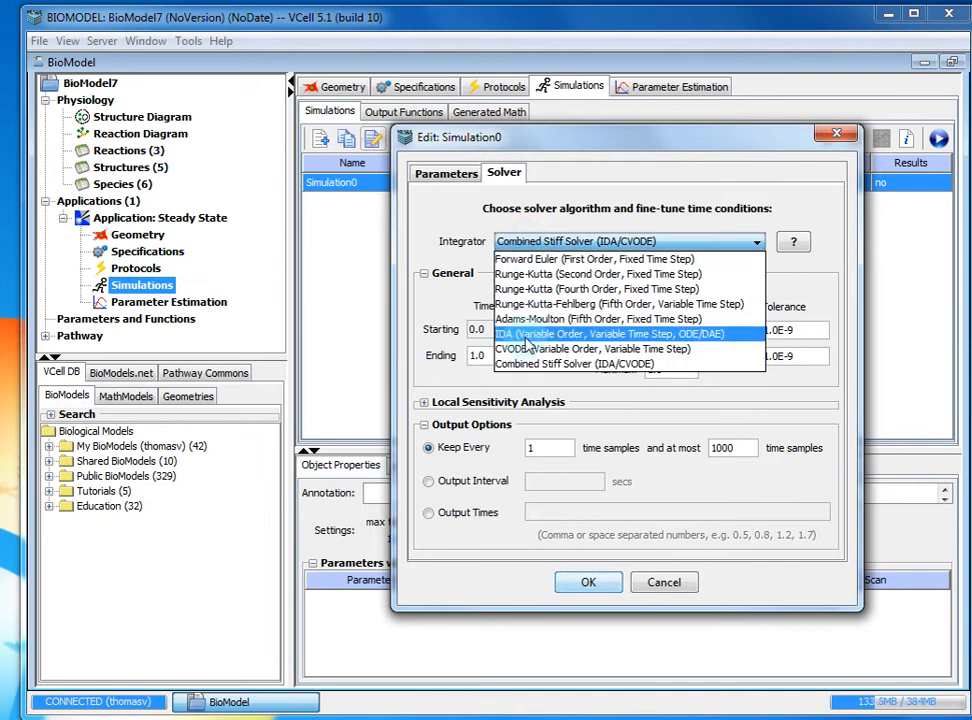
left_click(503, 333)
- Set the simulation's ending time to 30
double_click(503, 348)
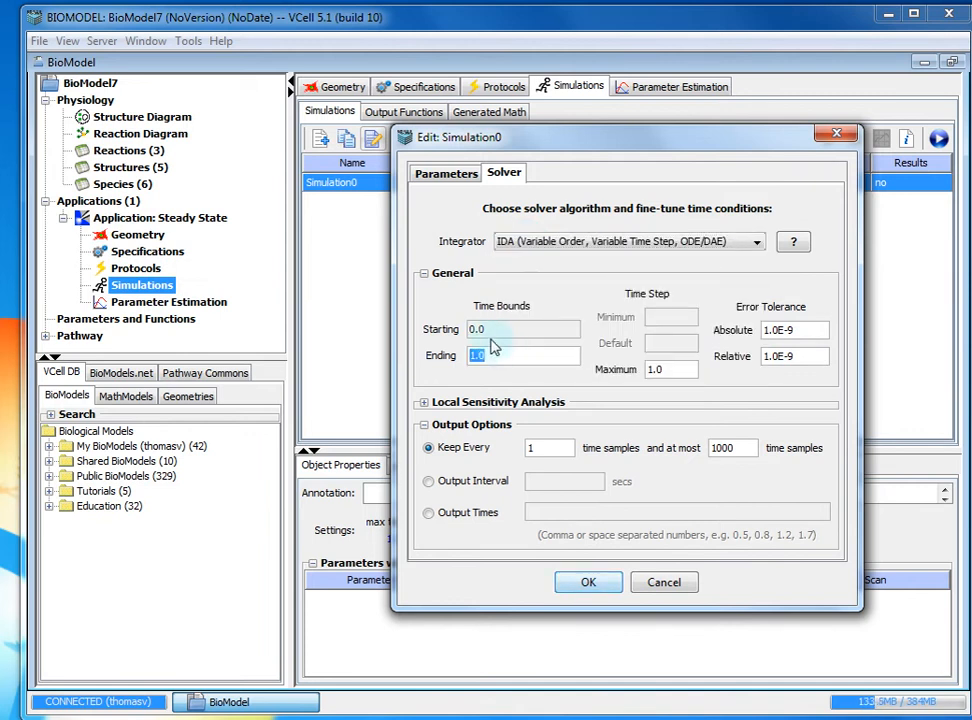
type("30")
key("Return")
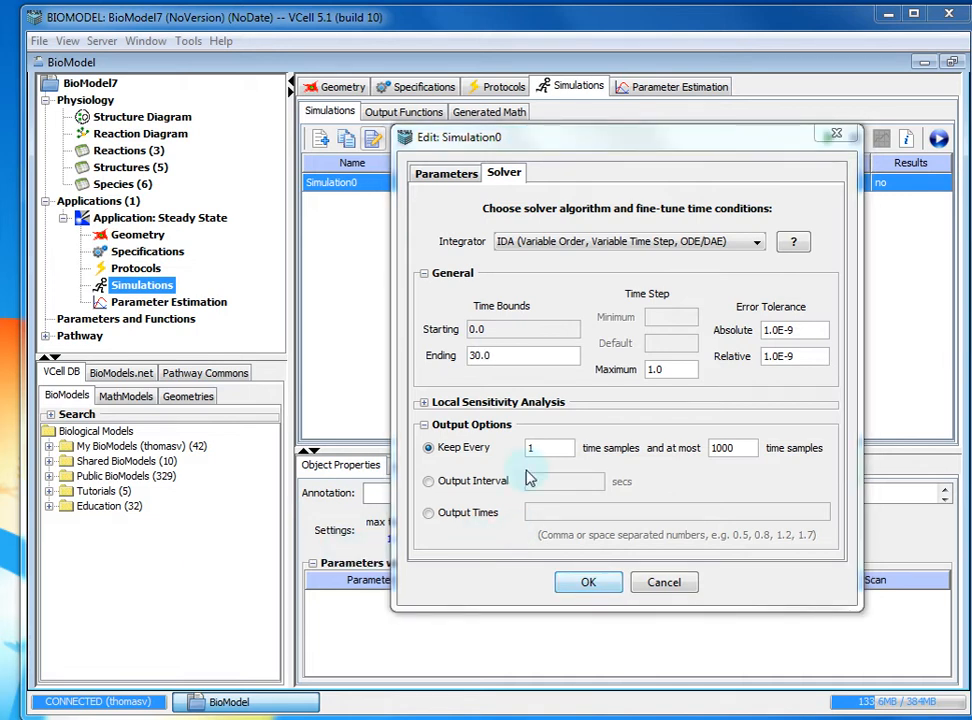
- Try to set the simulation's maximum time step to 0.01
left_click(687, 370)
double_click(677, 362)
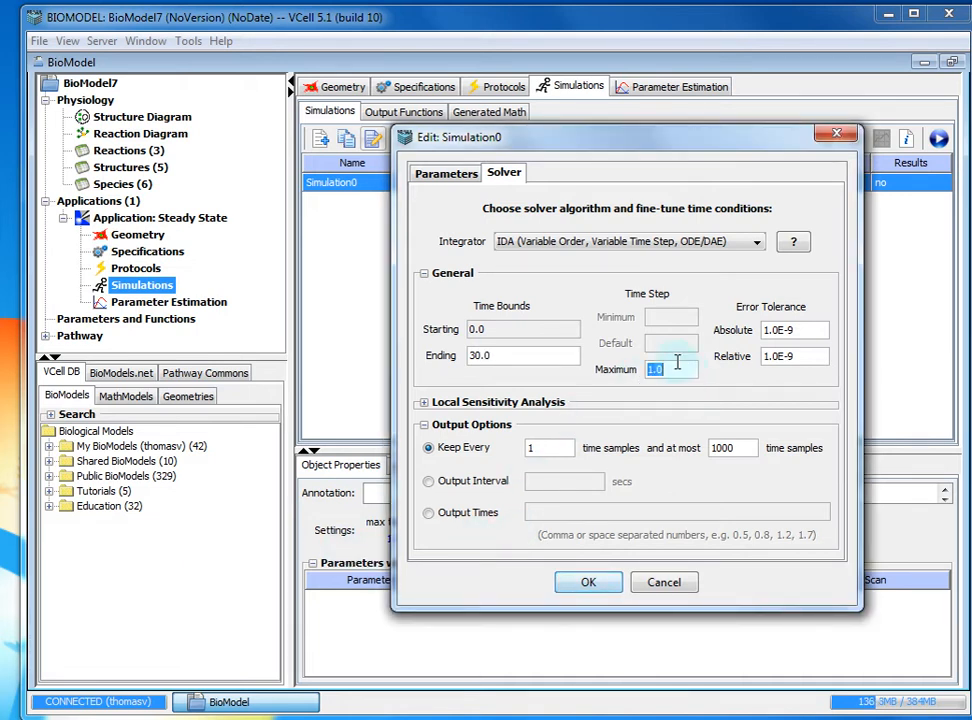
type("0.01")
key("Return")
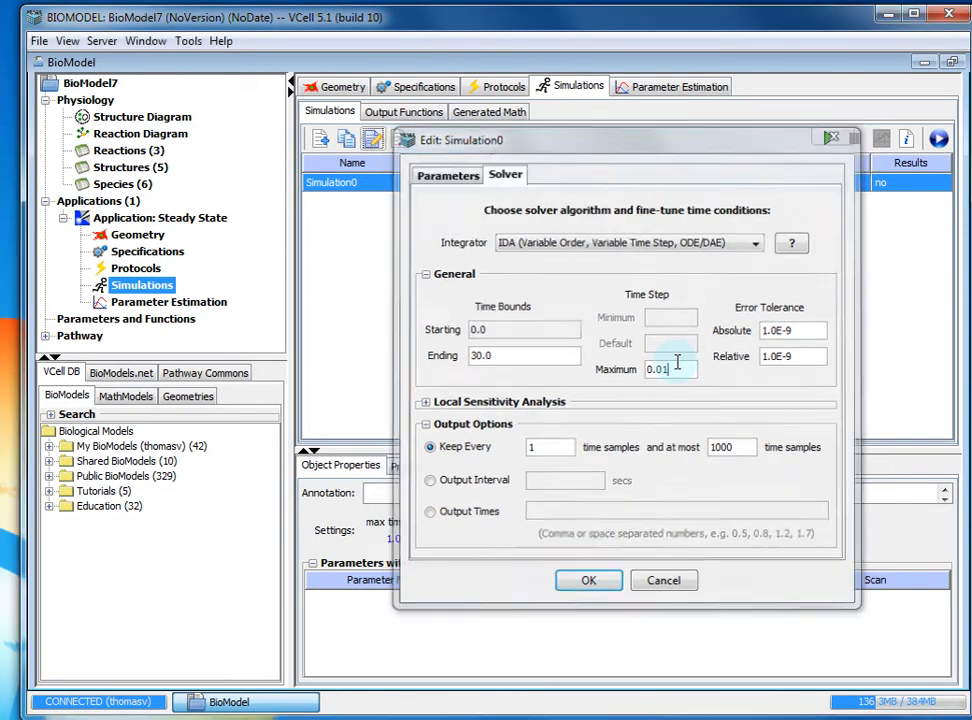
- Reopen the simulation's solver settings, set the maximum time step to 0.01 and keep every 10 time samples in the output
left_click(371, 140)
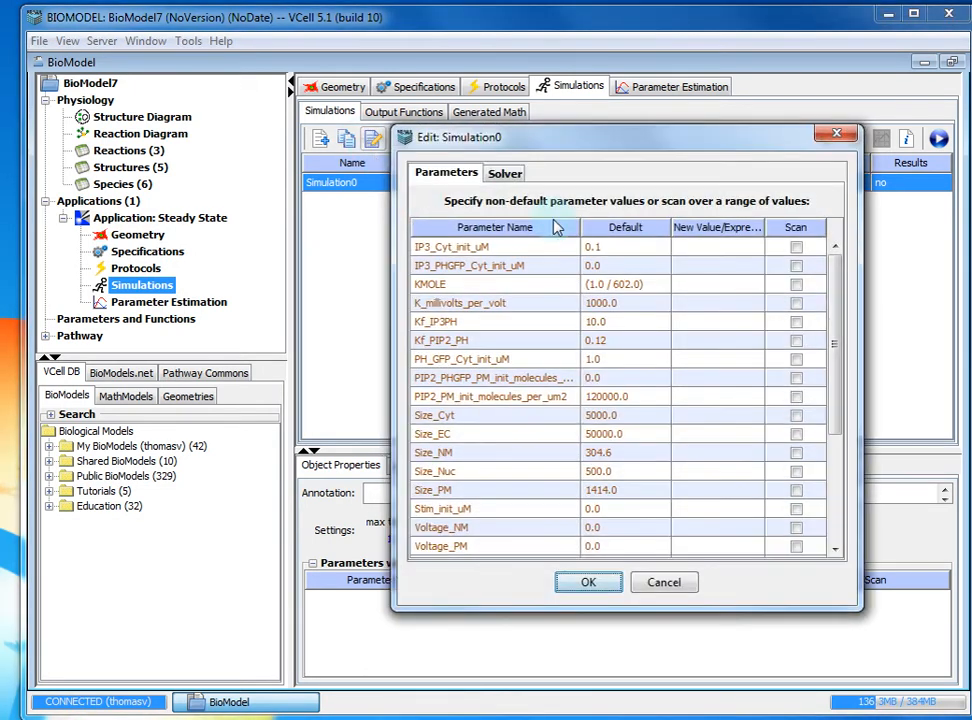
left_click(504, 172)
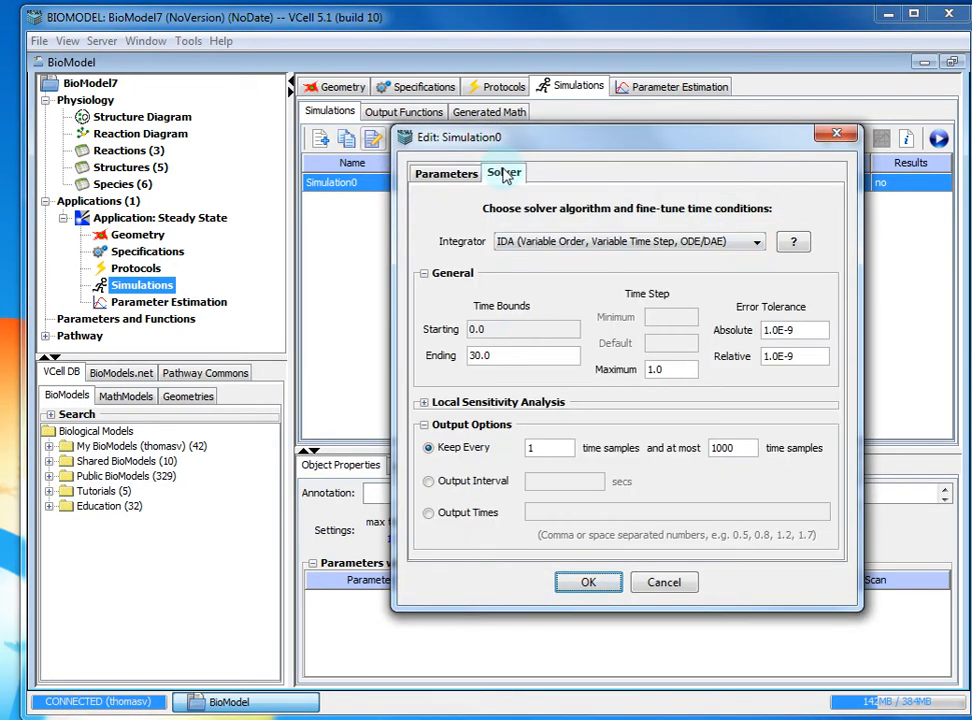
double_click(661, 367)
type(".0")
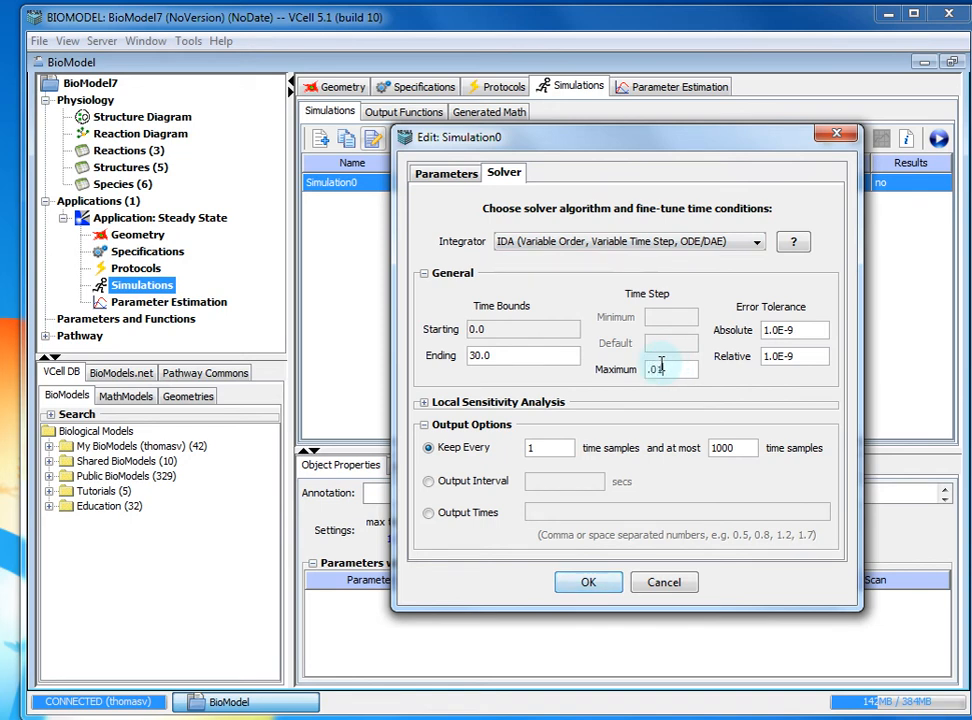
type("1")
left_click(573, 452)
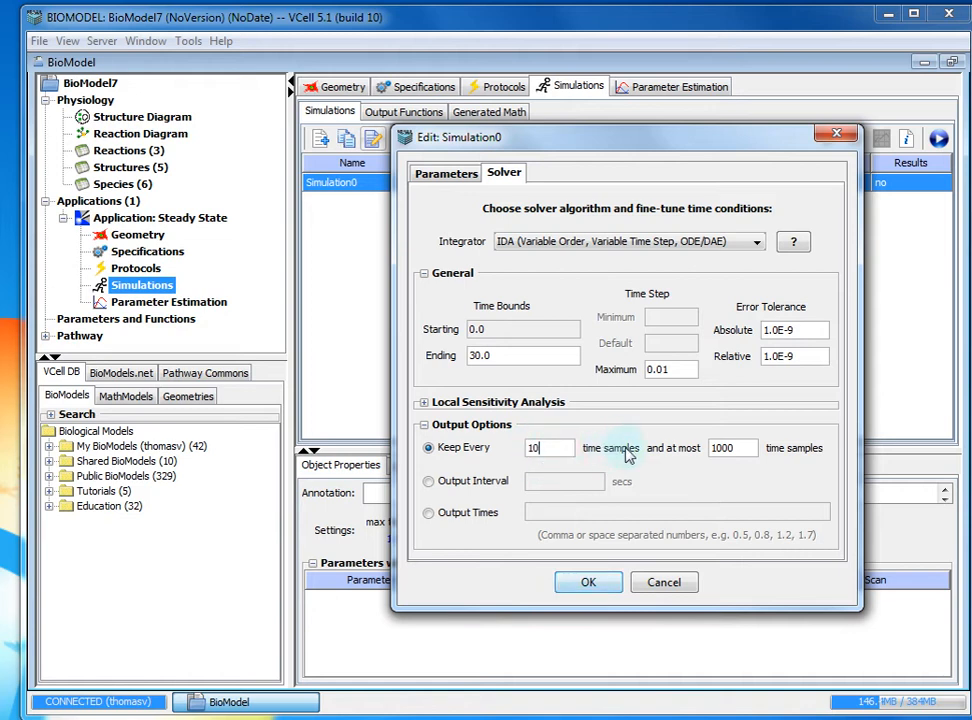
left_click(589, 584)
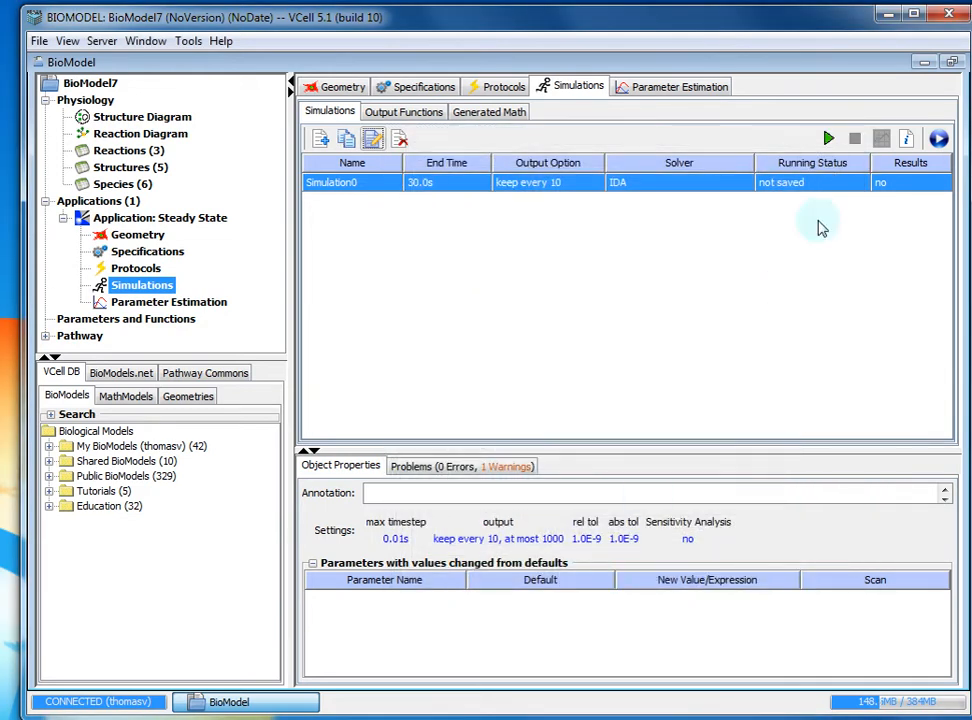
- Run the simulation and save the model under the name PIP2IP#
left_click(827, 140)
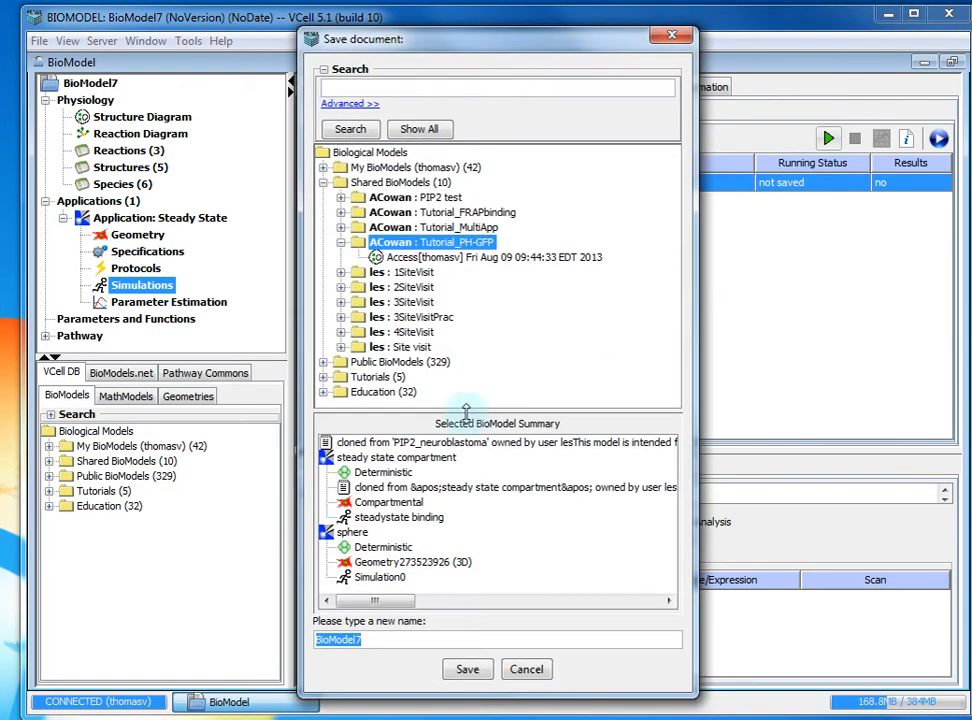
type("PIP2IP#")
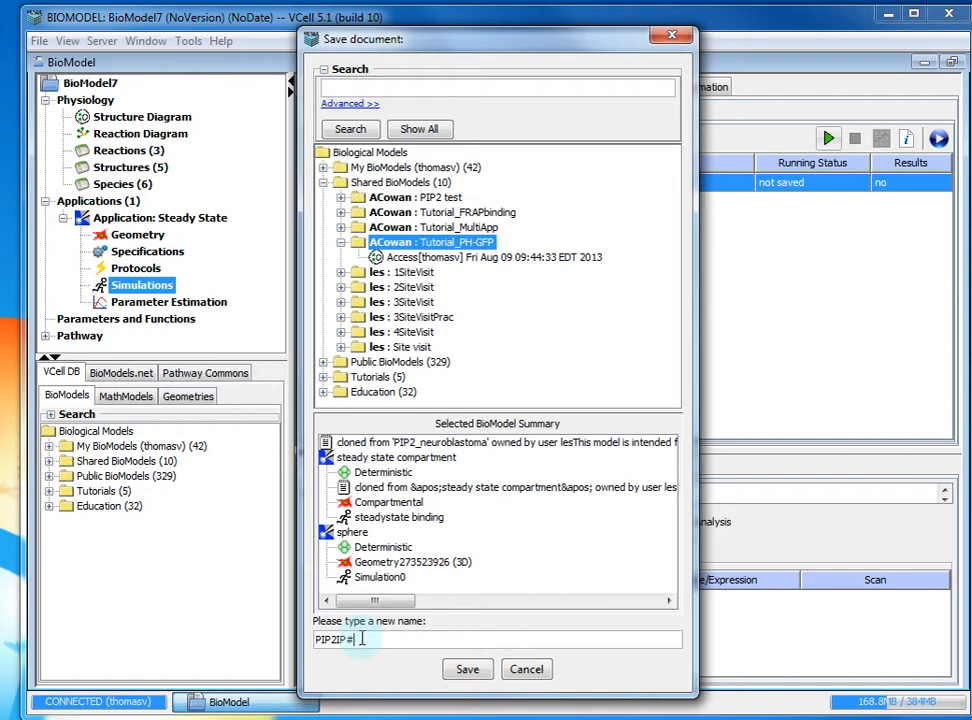
left_click(467, 669)
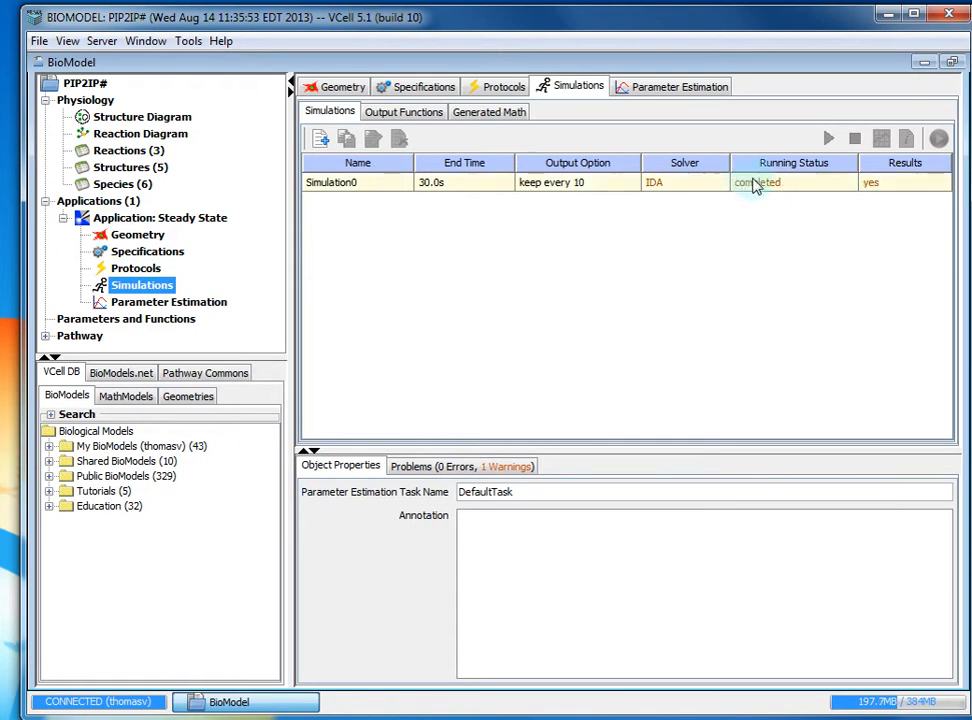
- Open the results of the completed Steady State simulation
left_click(753, 186)
left_click(881, 138)
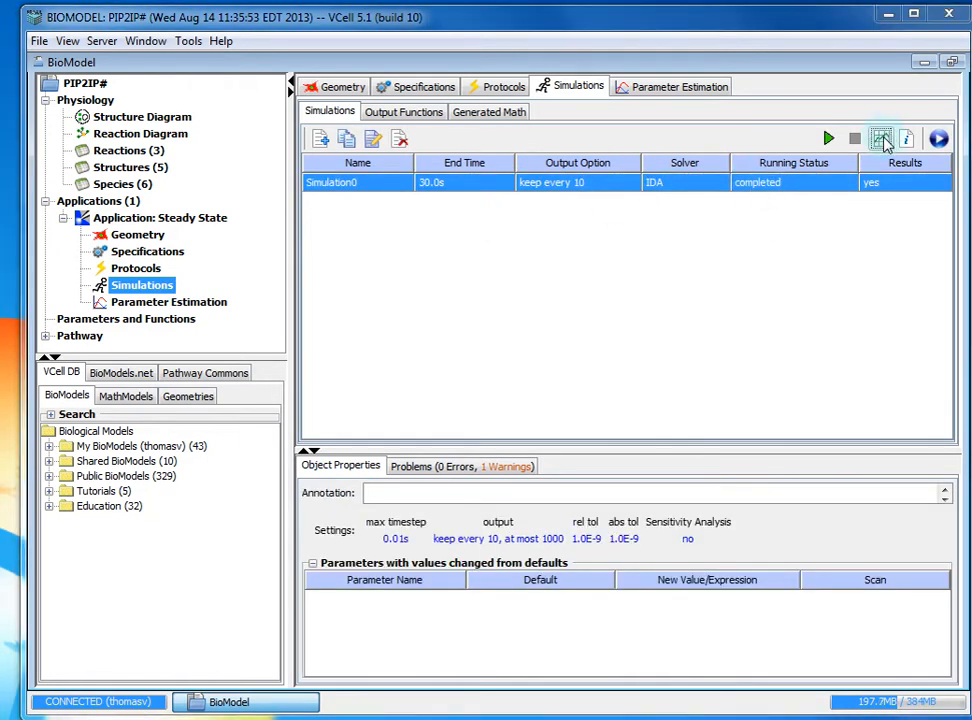
- Examine the IP3_Cyt concentration curve over time at its start, its peak and along its tail
left_click(352, 334)
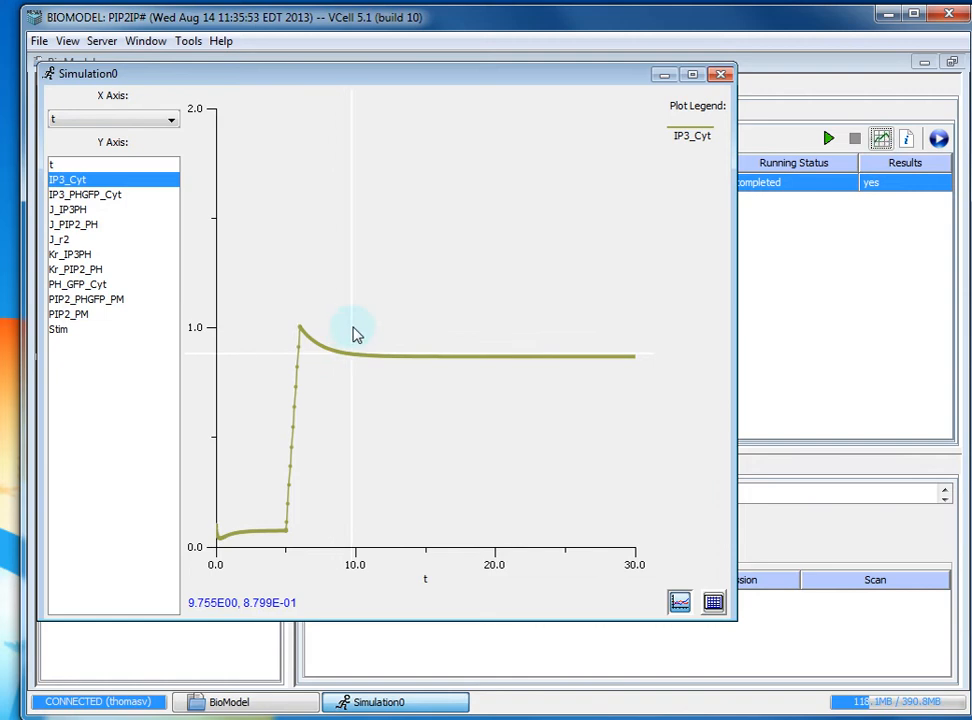
left_click(226, 550)
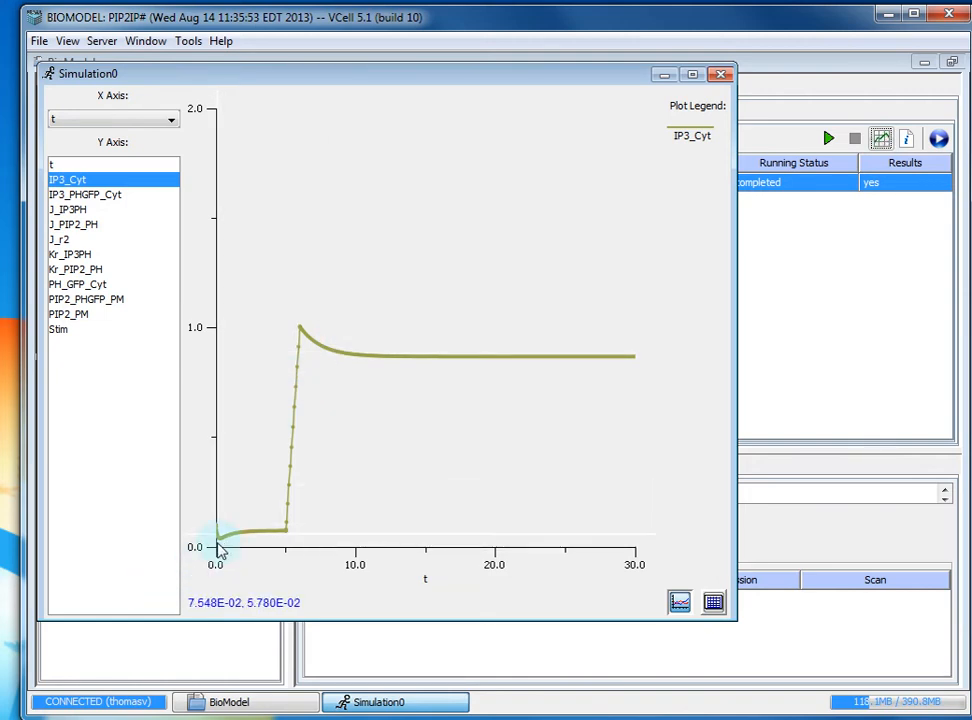
left_click_drag(230, 543, 301, 330)
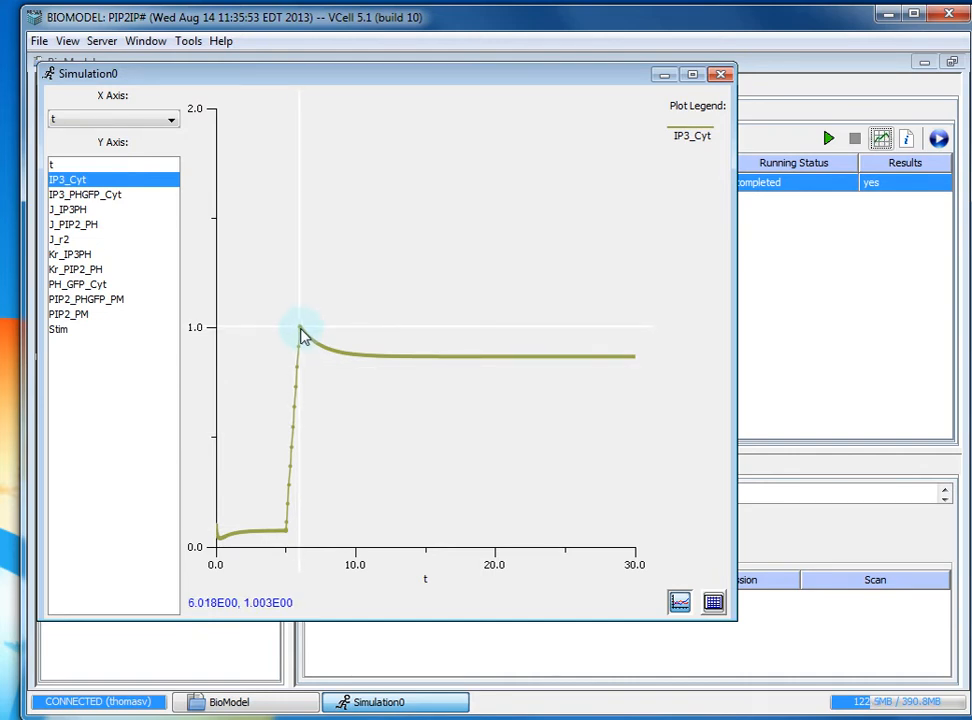
left_click_drag(301, 330, 586, 371)
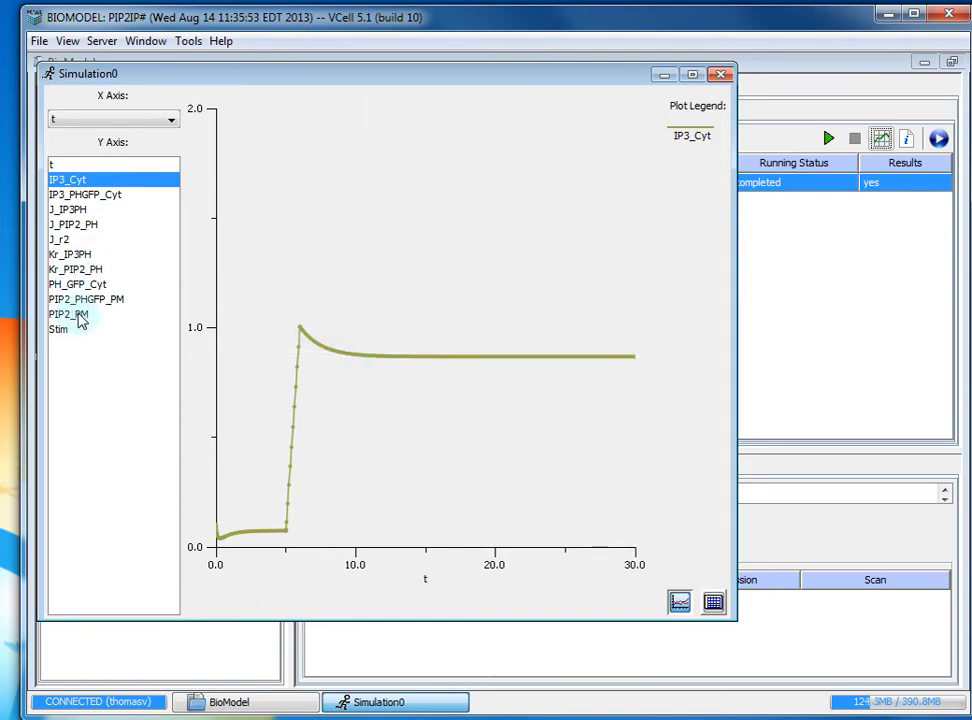
- View the time plots of PIP2_PM, PIP2_PHGFP_PM, PH_GFP_Cyt and IP3_PHGFP_Cyt, return to PIP2_PHGFP_PM, and close the results
left_click(78, 314)
left_click(78, 300)
left_click_drag(213, 319, 190, 250)
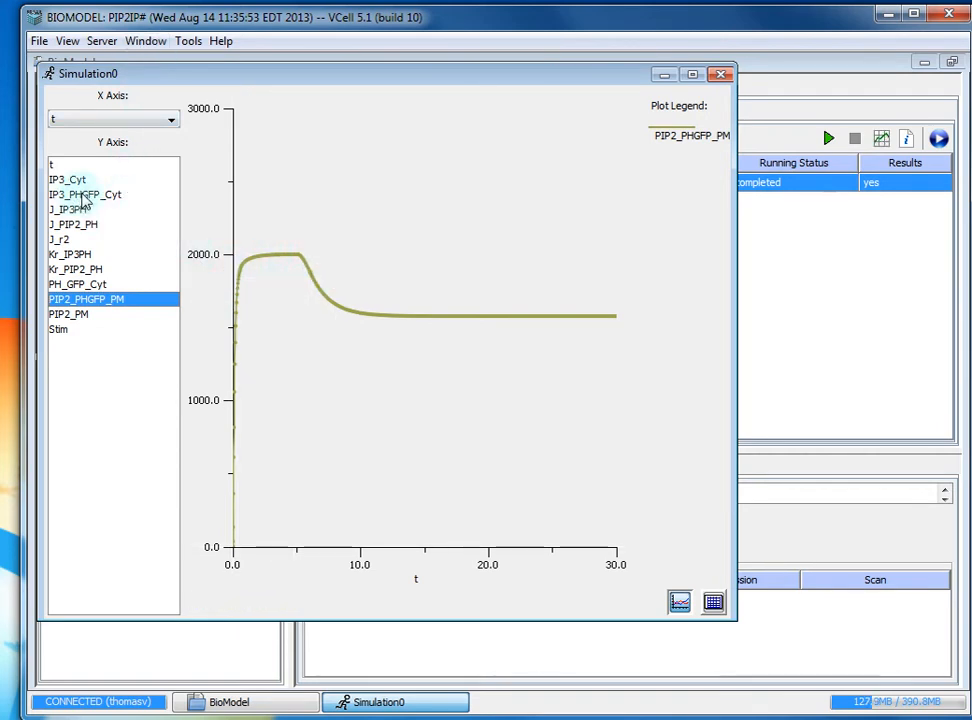
left_click(82, 286)
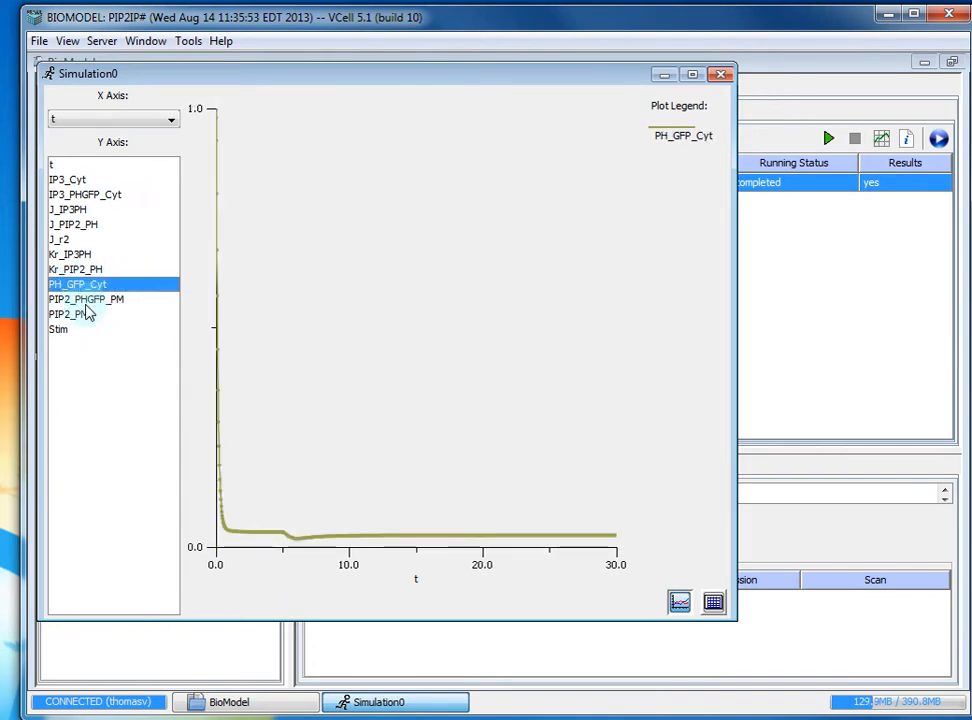
left_click(80, 194)
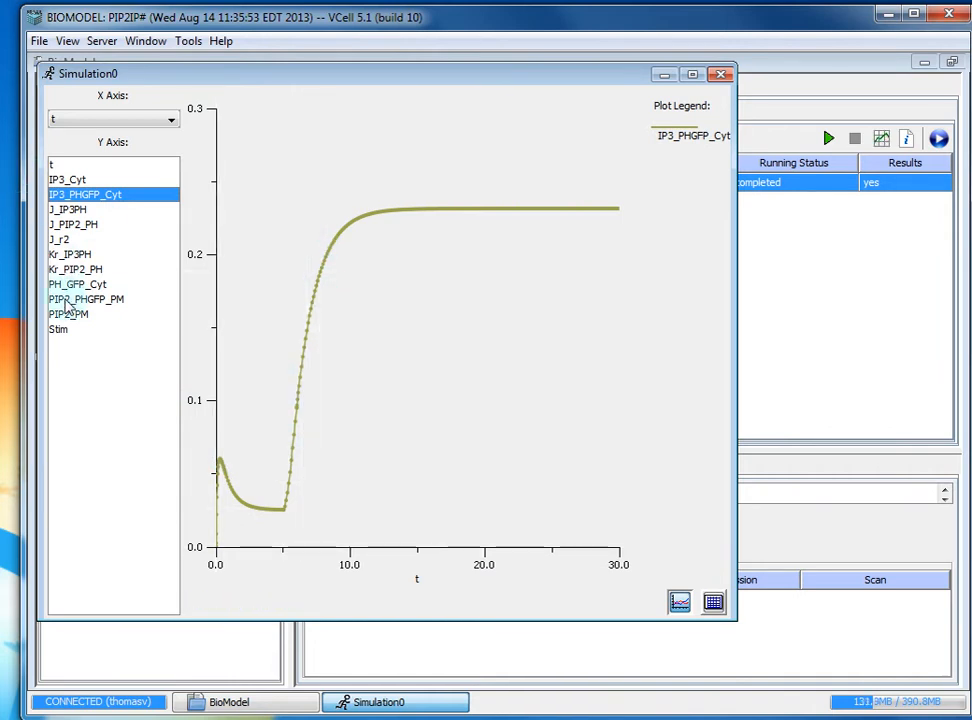
left_click(66, 300)
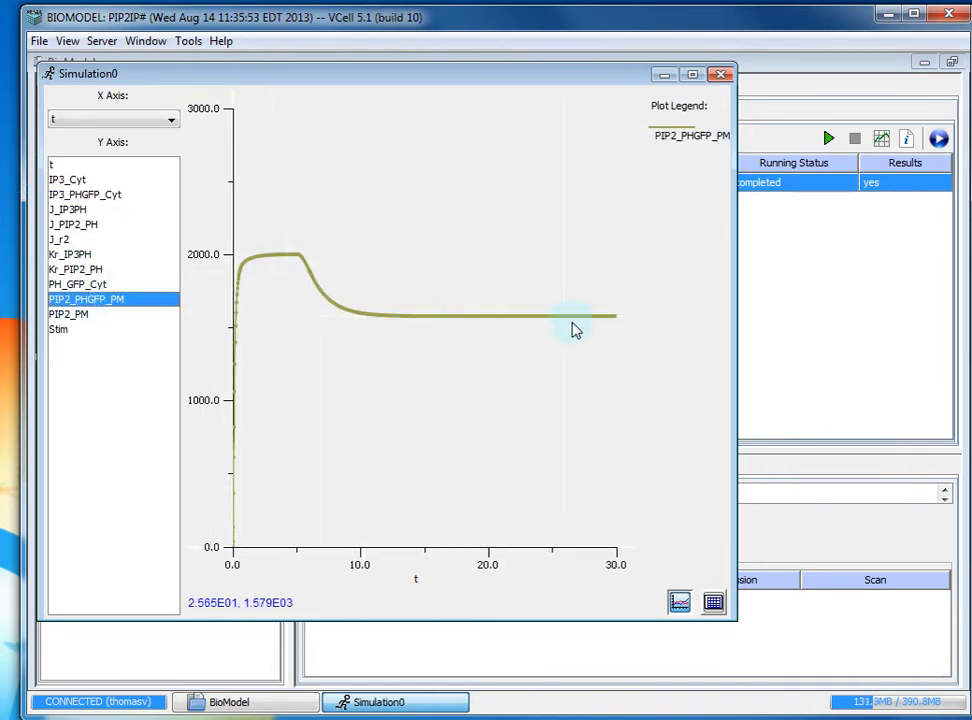
left_click(723, 76)
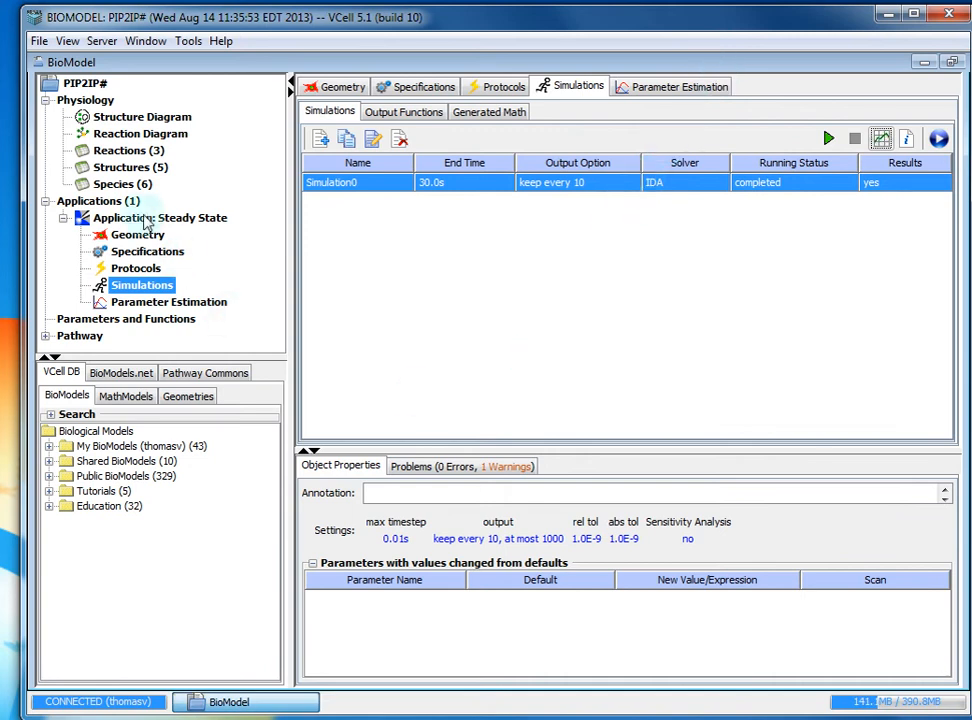
- Add a second deterministic application to the model and rename it Spatial
left_click(100, 201)
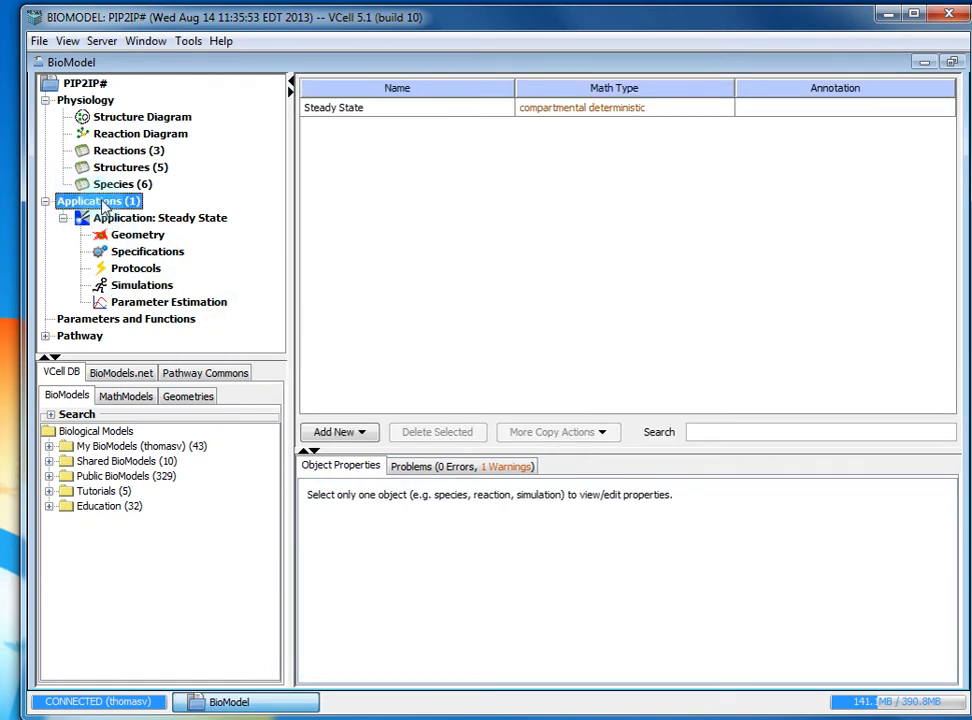
left_click(329, 432)
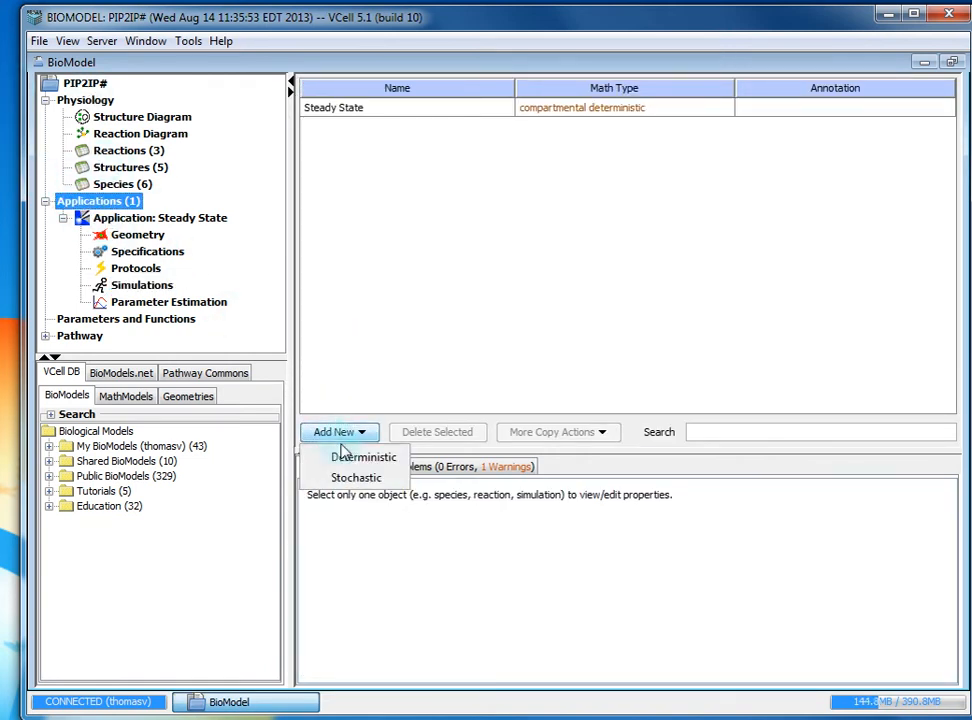
left_click(343, 461)
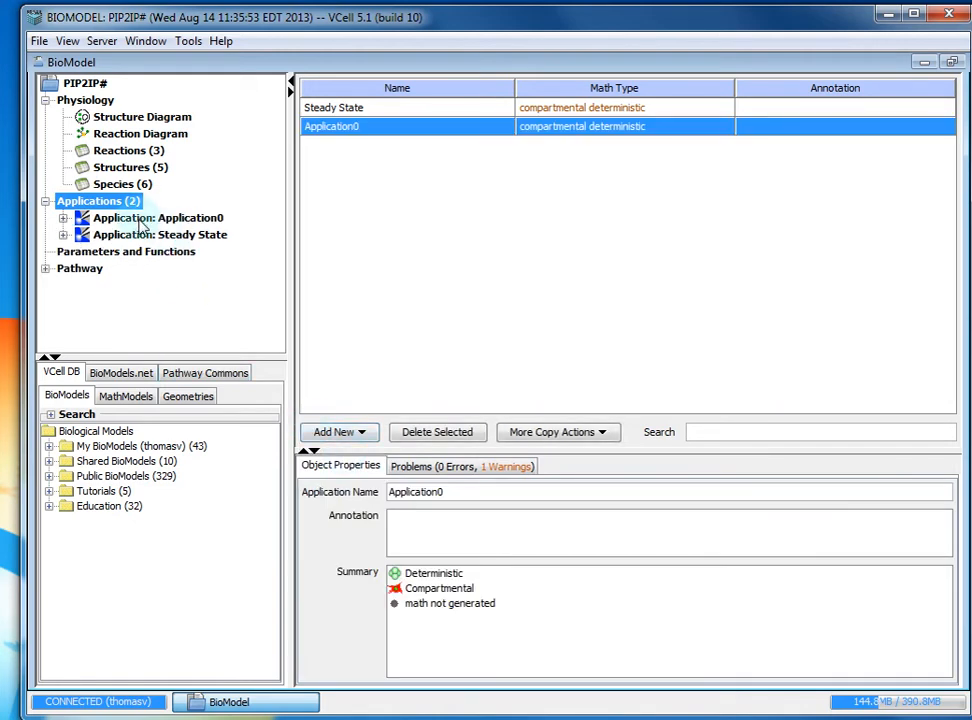
right_click(106, 218)
left_click(141, 232)
type("S")
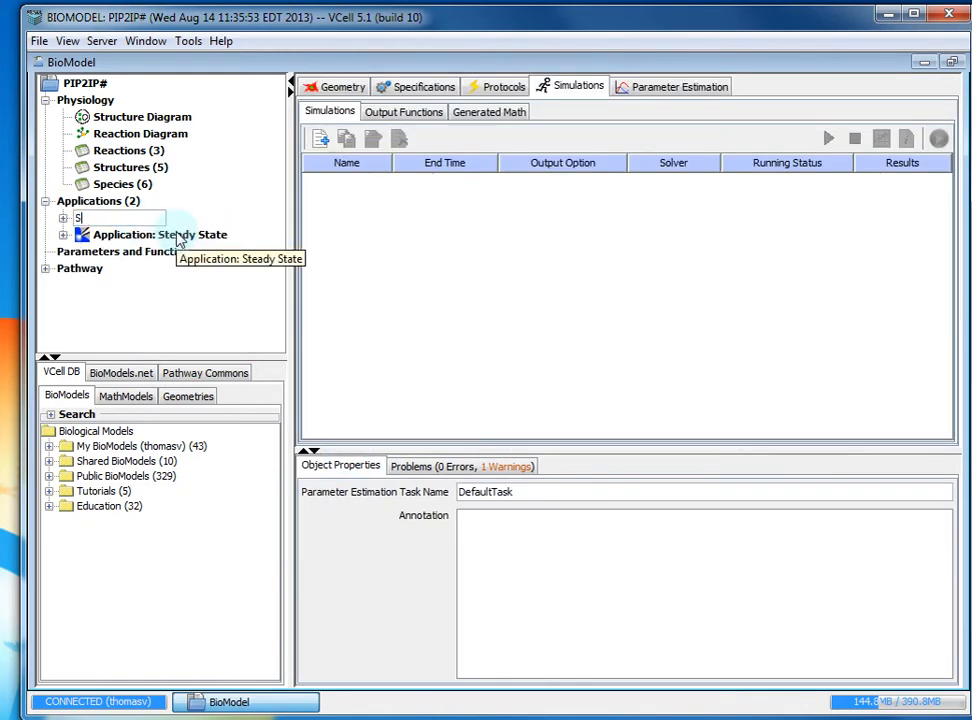
type("patial")
key("Return")
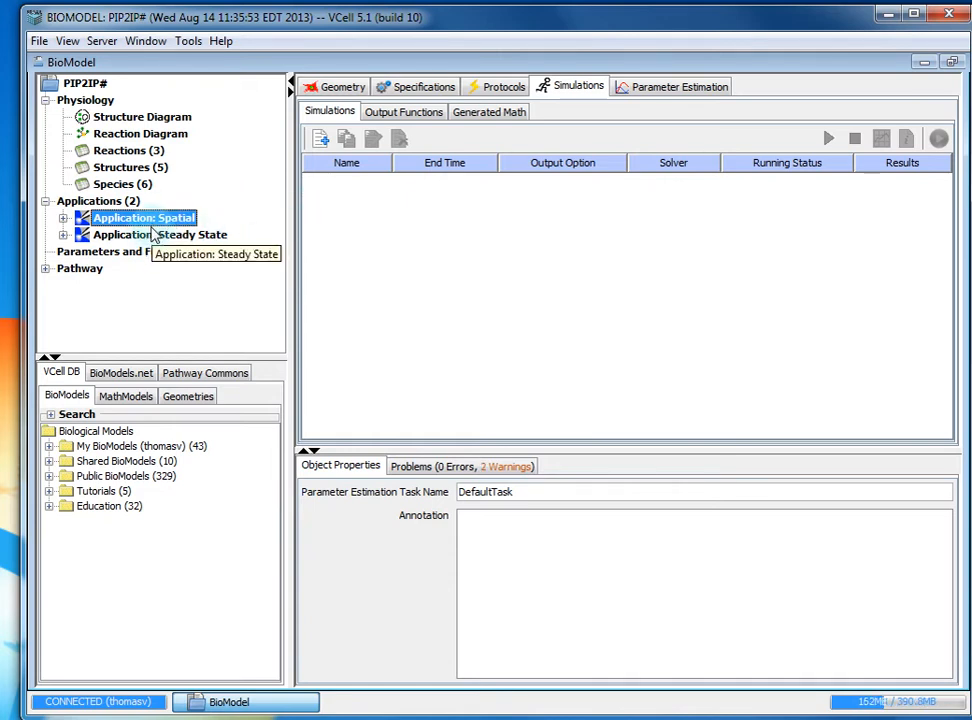
- Create a new geometry of type Analytic Equations (3D) for the Spatial application
left_click(337, 90)
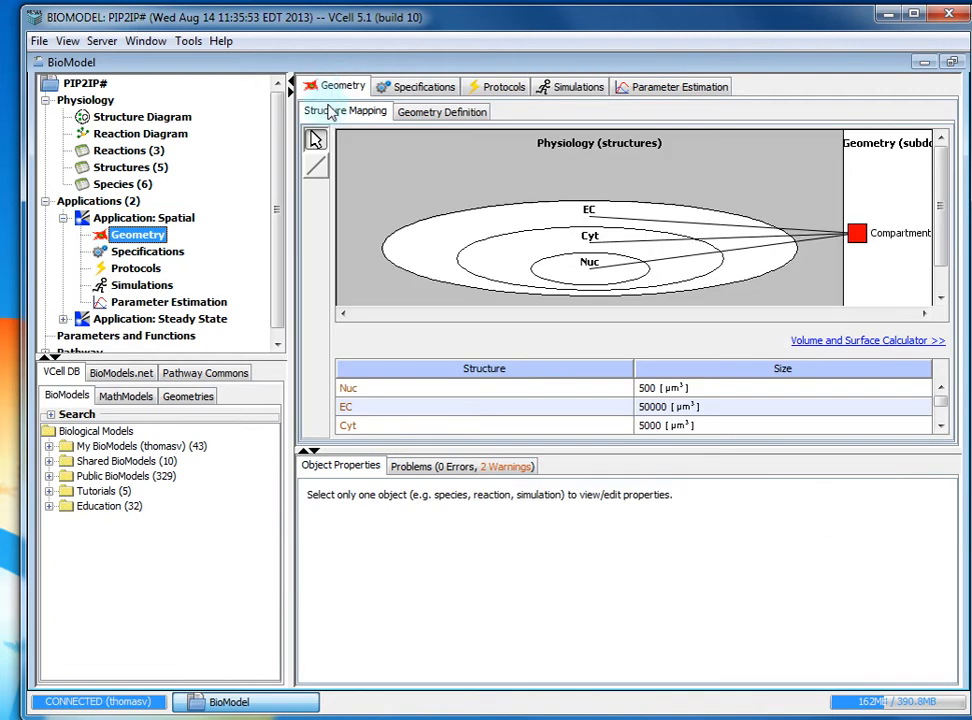
left_click(449, 116)
left_click(882, 146)
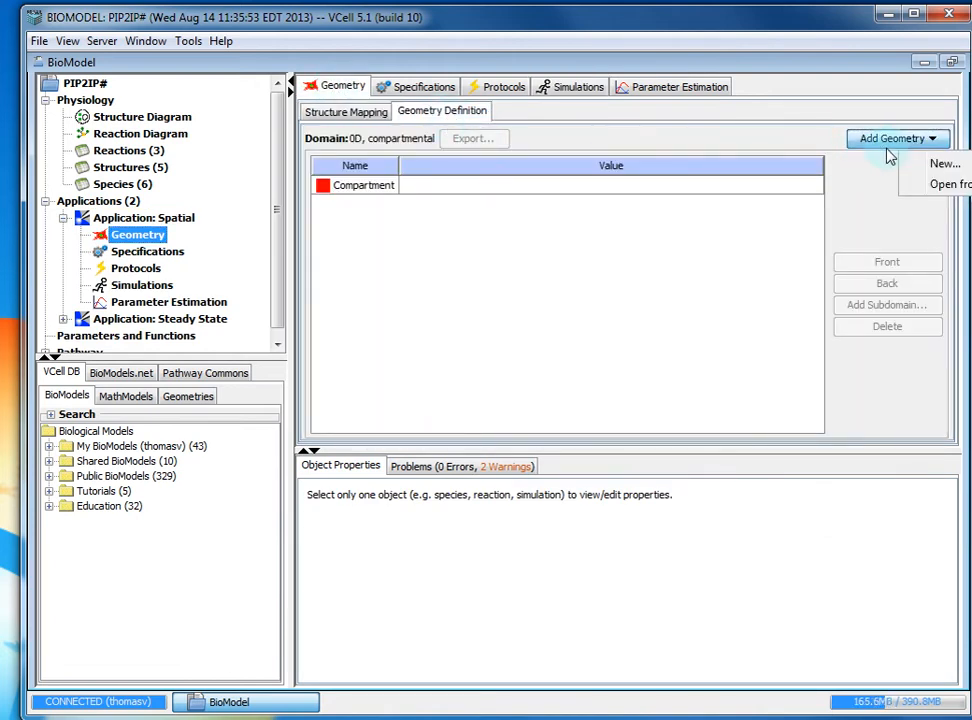
left_click(915, 164)
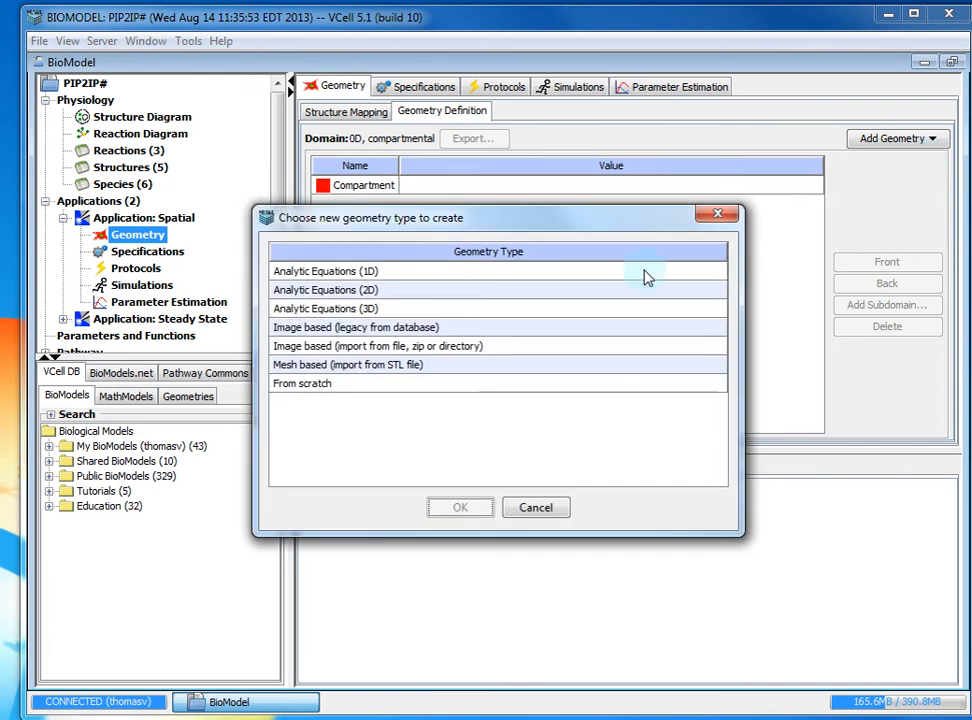
left_click(310, 309)
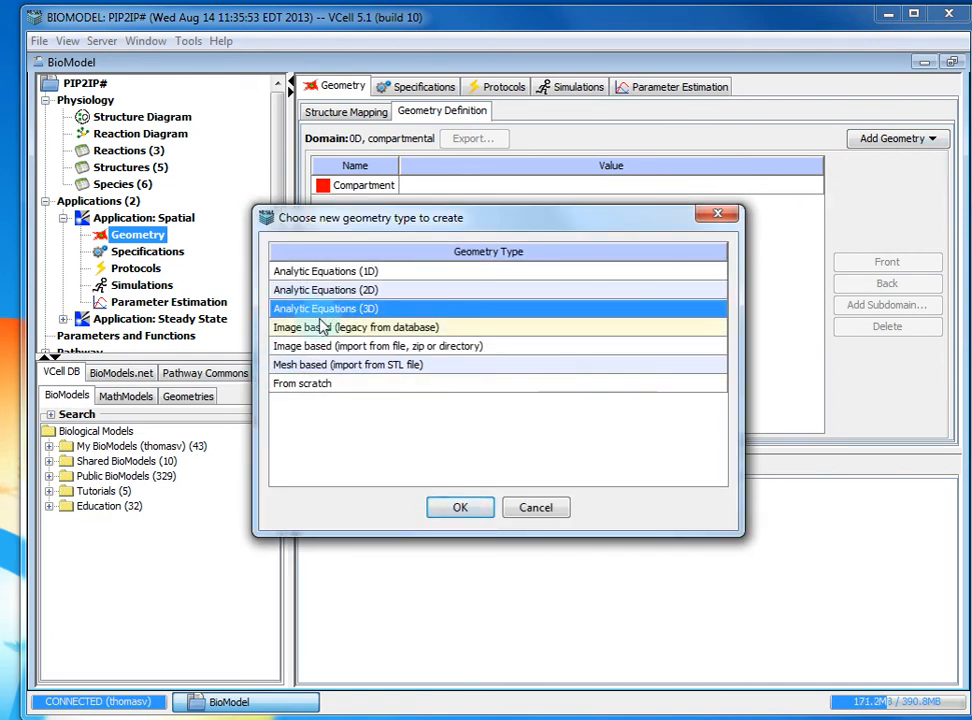
left_click(461, 509)
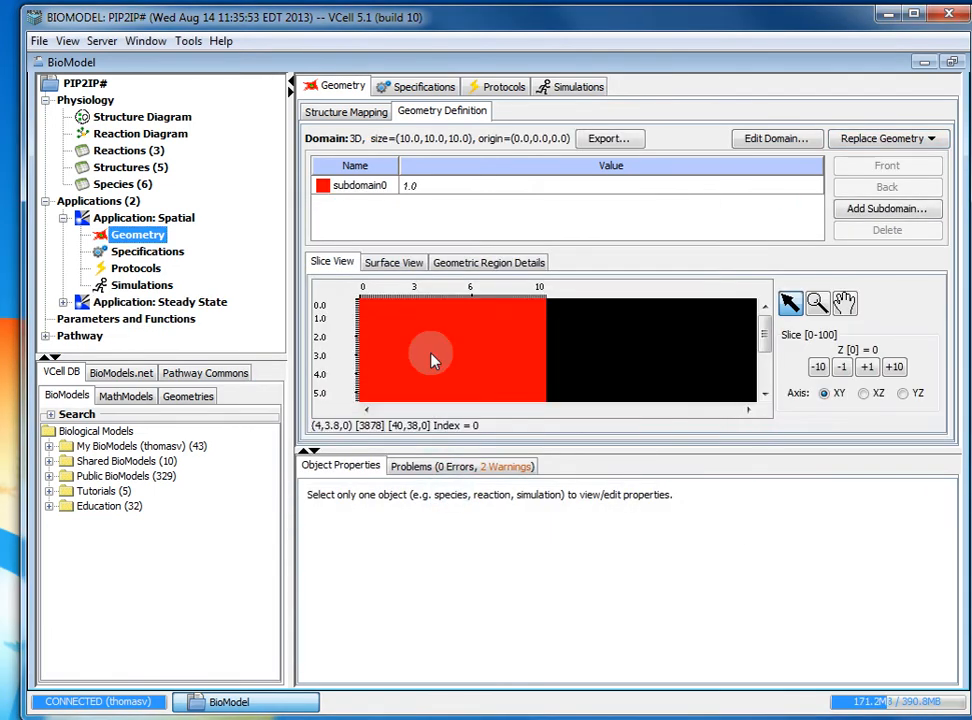
- Rename the geometry's default subdomain as Ec
triple_click(366, 188)
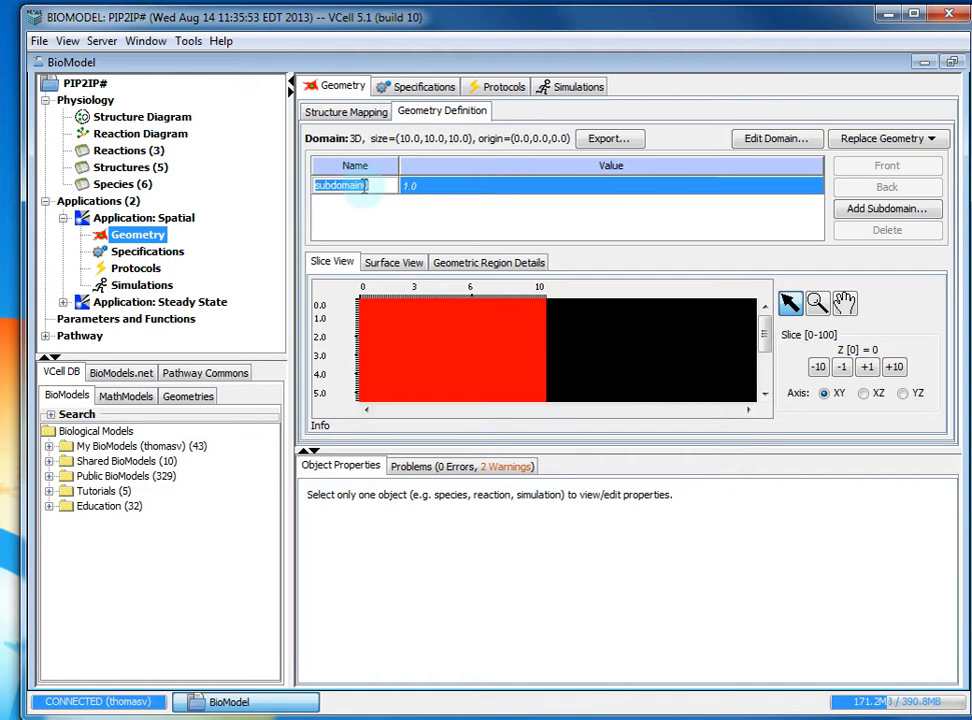
type("Ec")
key("Return")
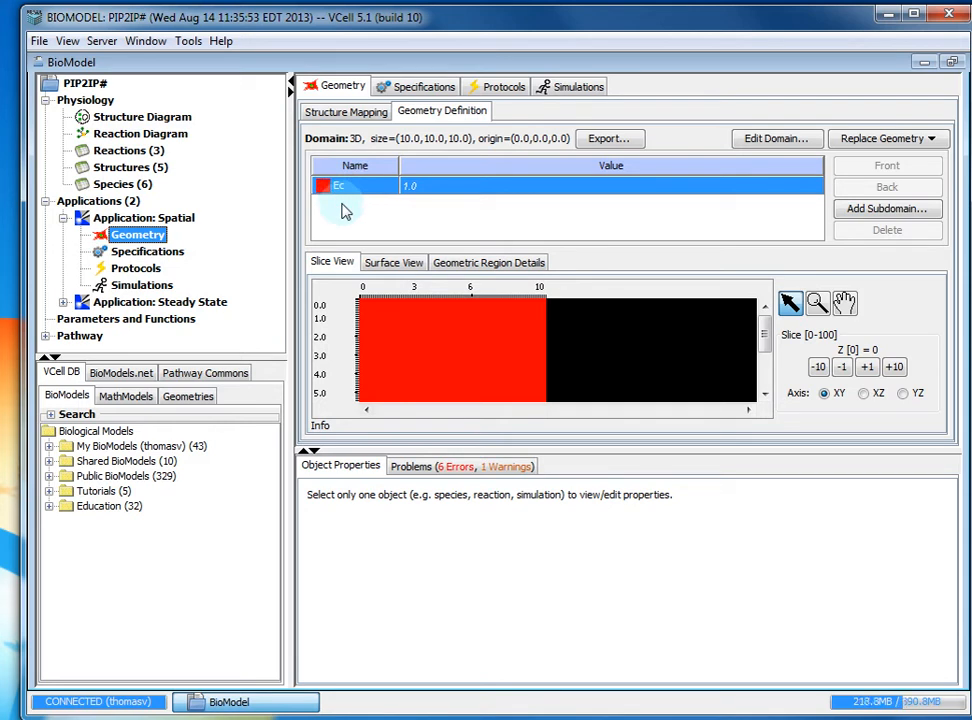
- Add a spherical subdomain centred at 5,5,5 with radius 5 and name it Cyt
left_click(880, 212)
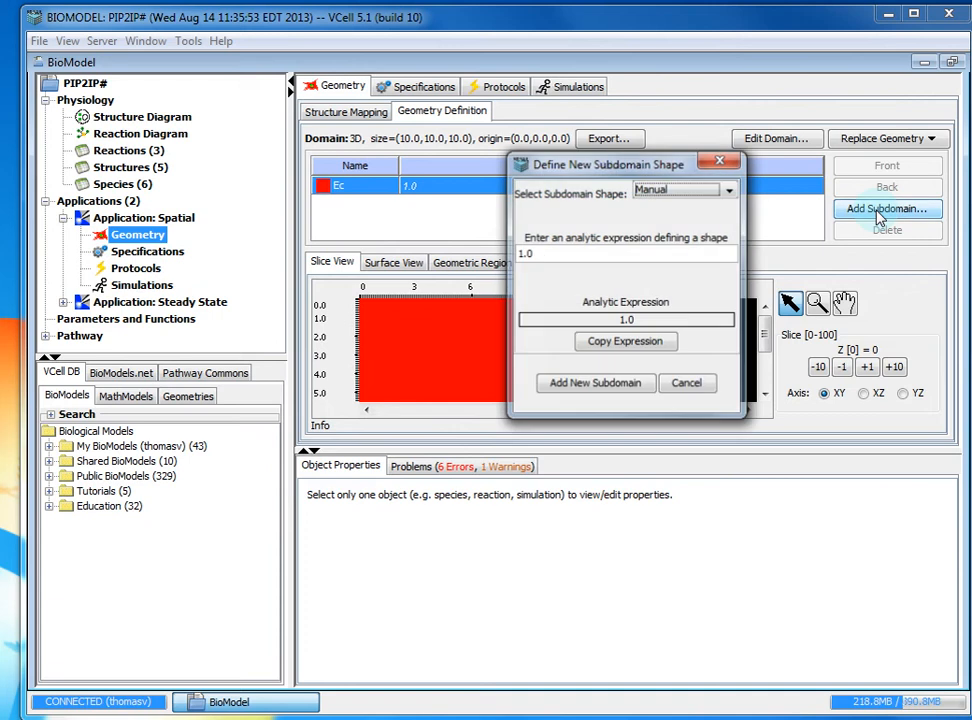
left_click(658, 191)
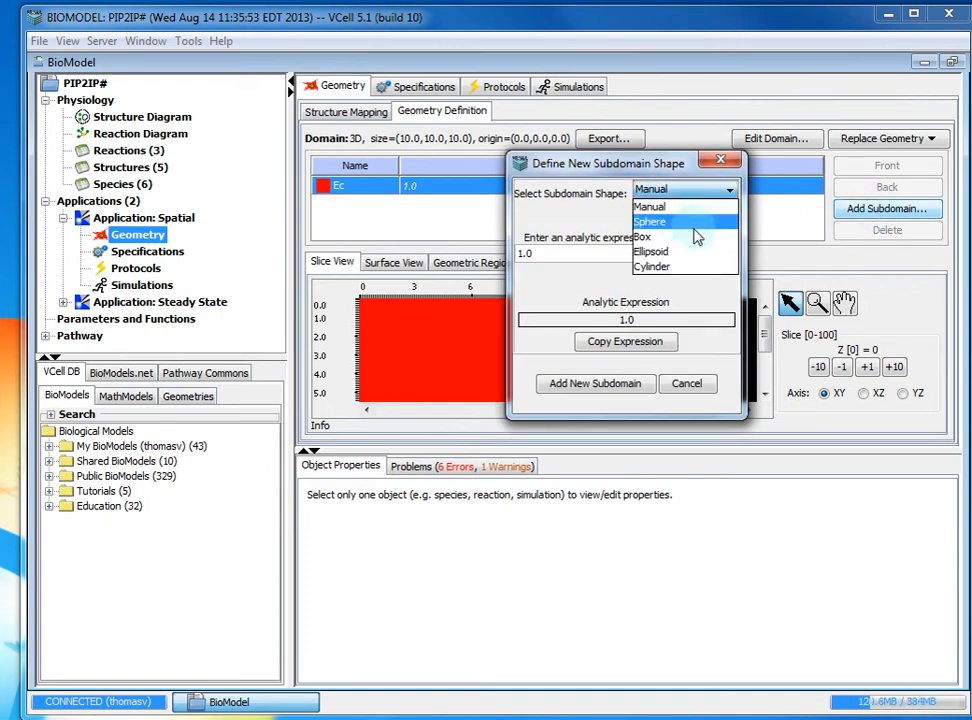
left_click(686, 222)
left_click(597, 236)
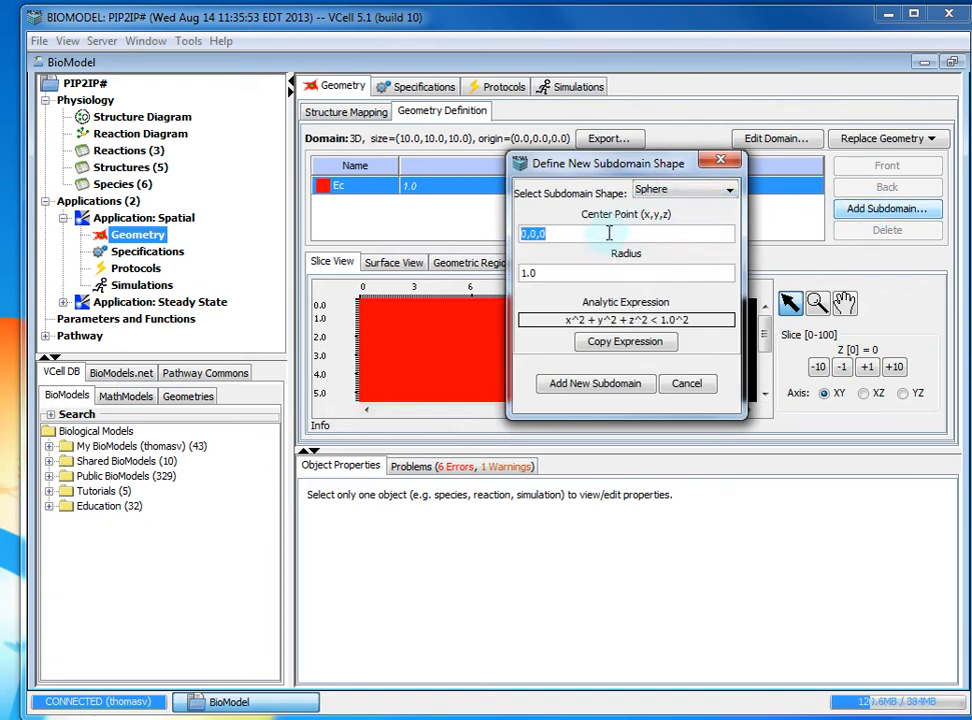
type("5,5,5")
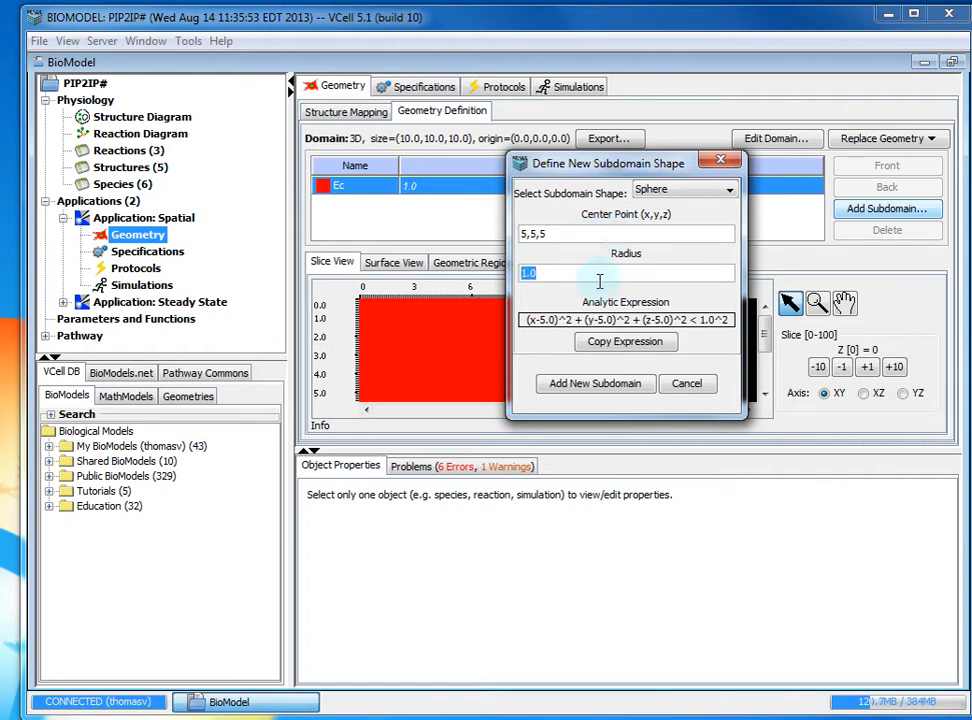
left_click(598, 384)
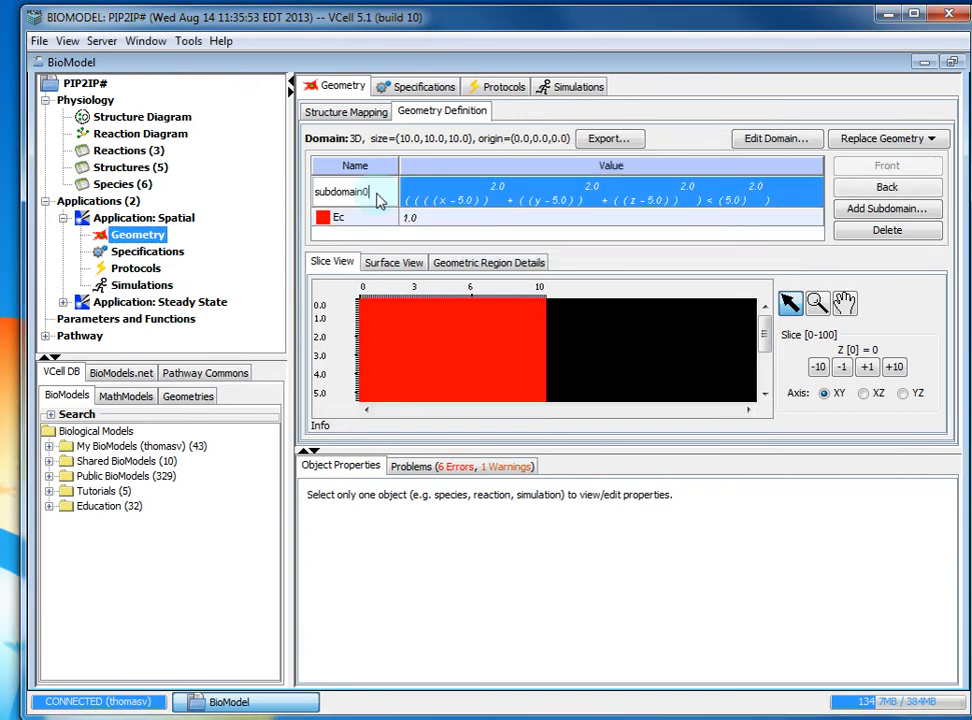
type("Cyt")
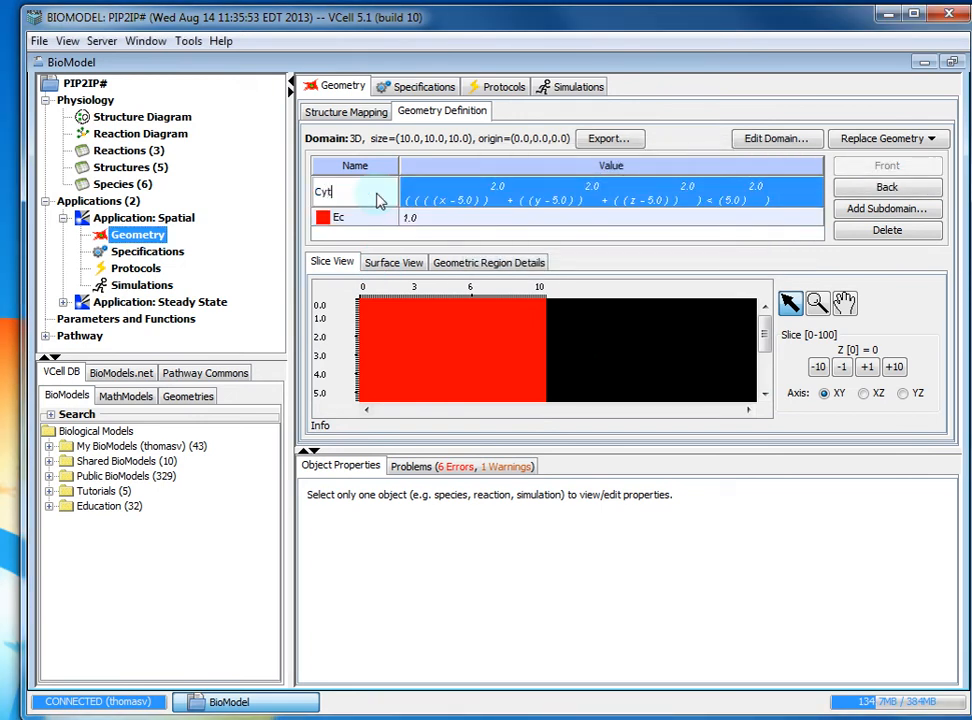
key("Return")
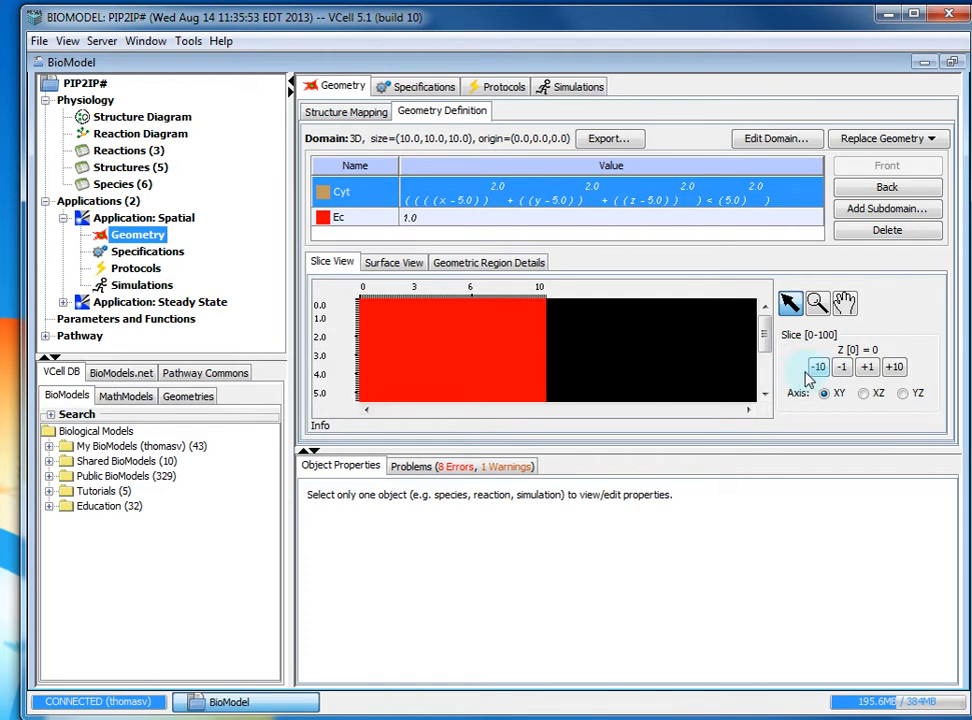
- Add another spherical subdomain centred at 3.5,3.5,5 with radius 2 inside the Cyt sphere
left_click(892, 369)
left_click(892, 369)
left_click(892, 369)
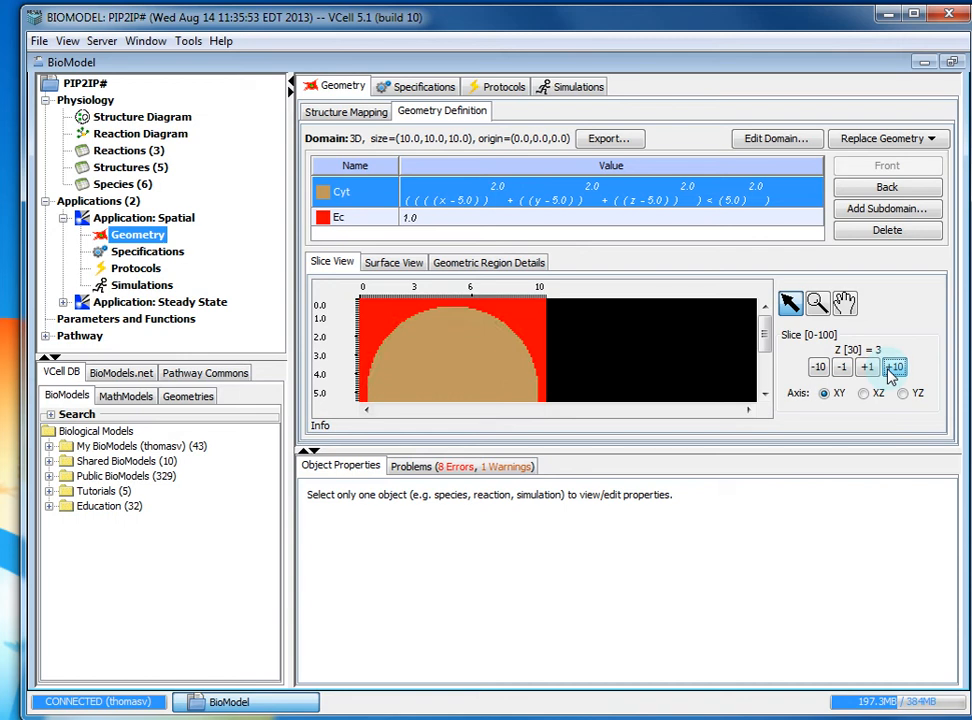
left_click(892, 369)
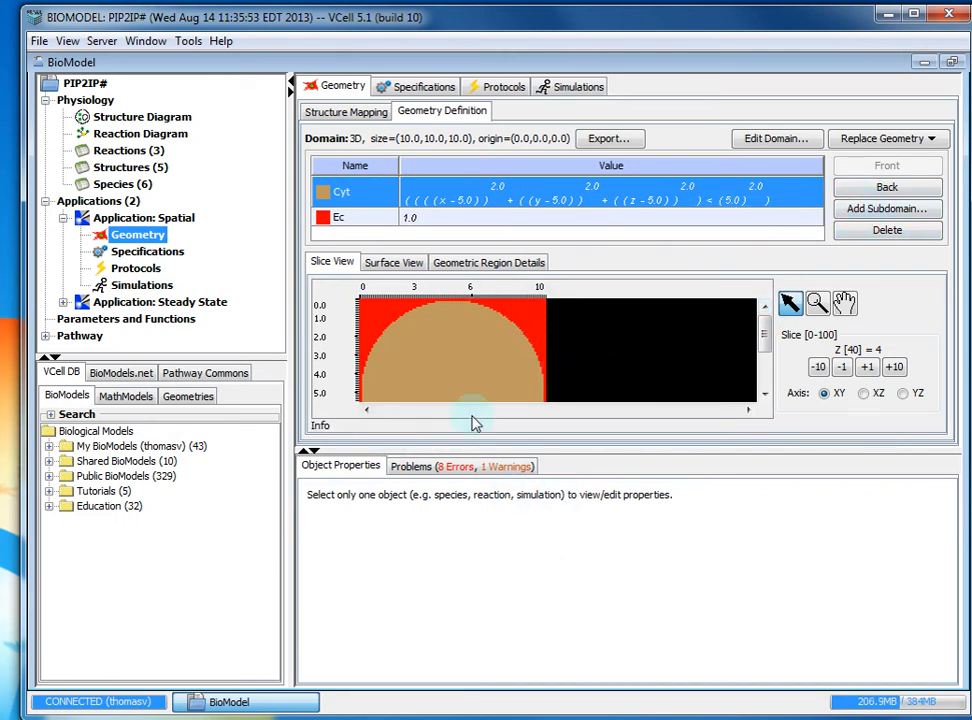
left_click(890, 209)
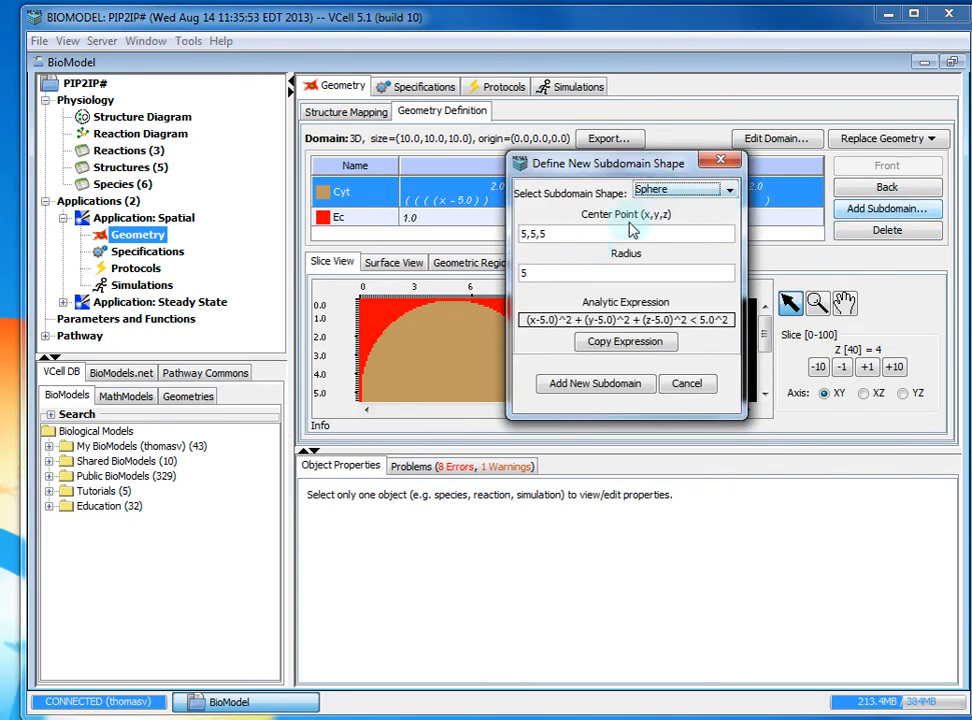
triple_click(566, 234)
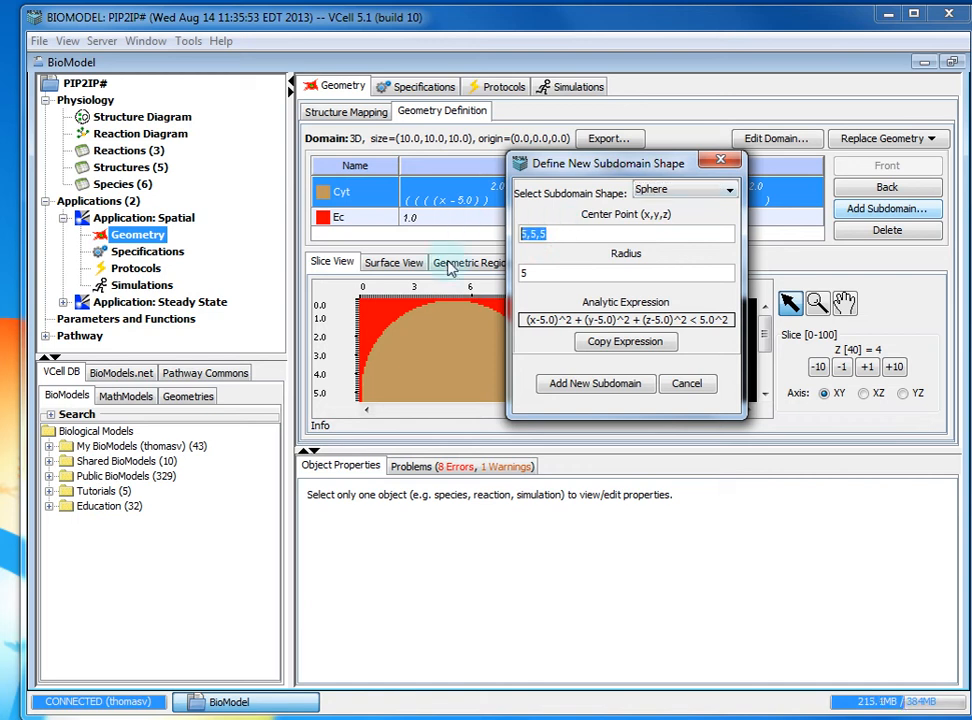
type("3.5,3")
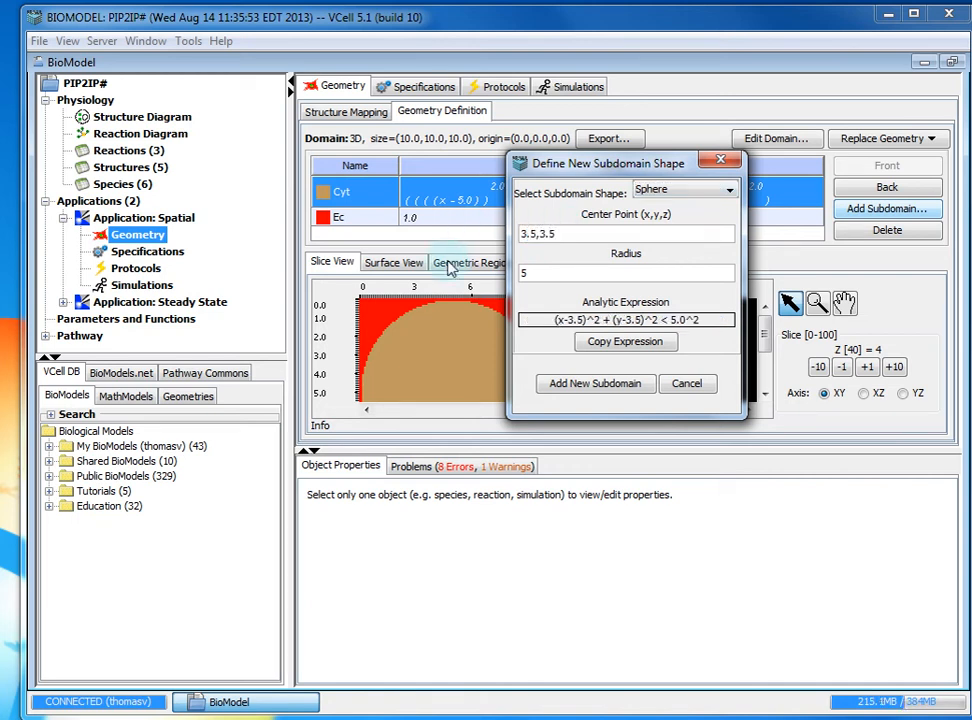
type(".5,5")
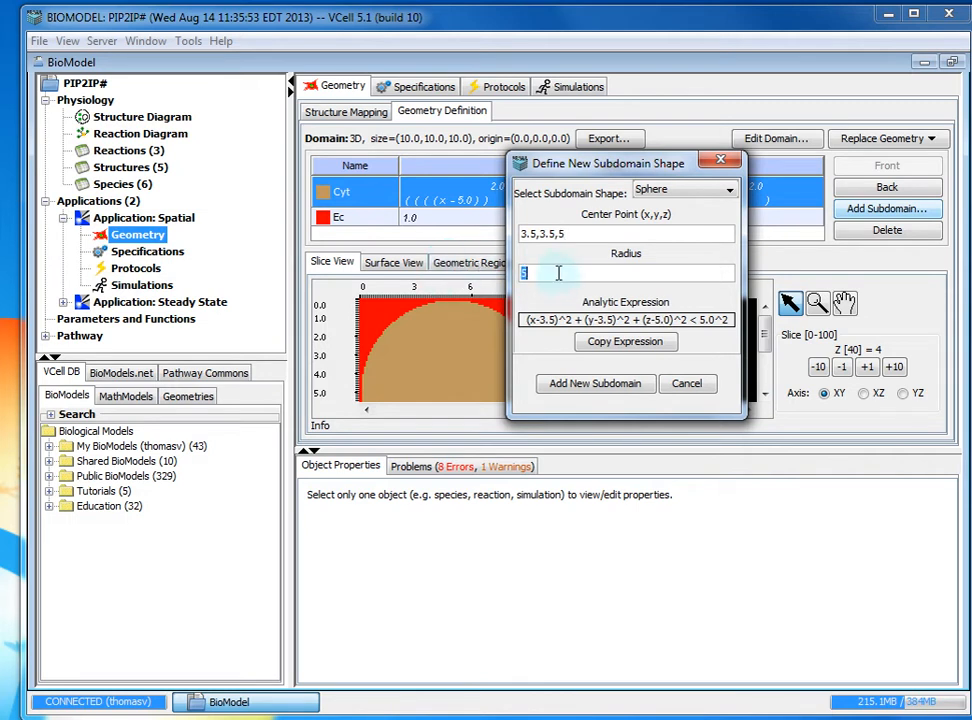
type("2")
left_click(563, 384)
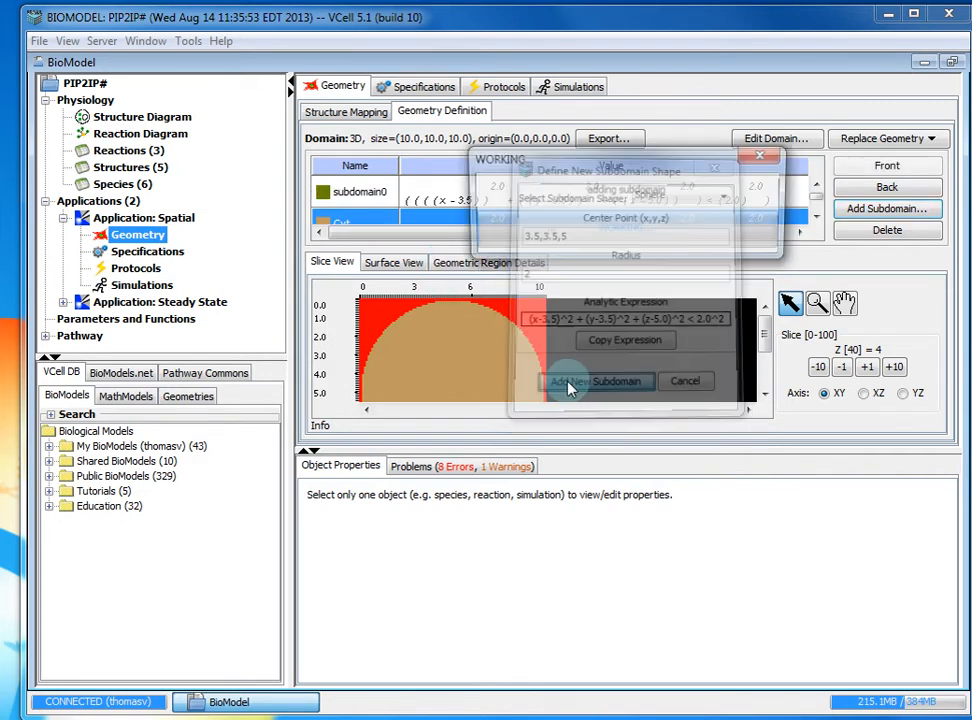
- Rename the new spherical subdomain inside Cyt as Nuc
double_click(362, 192)
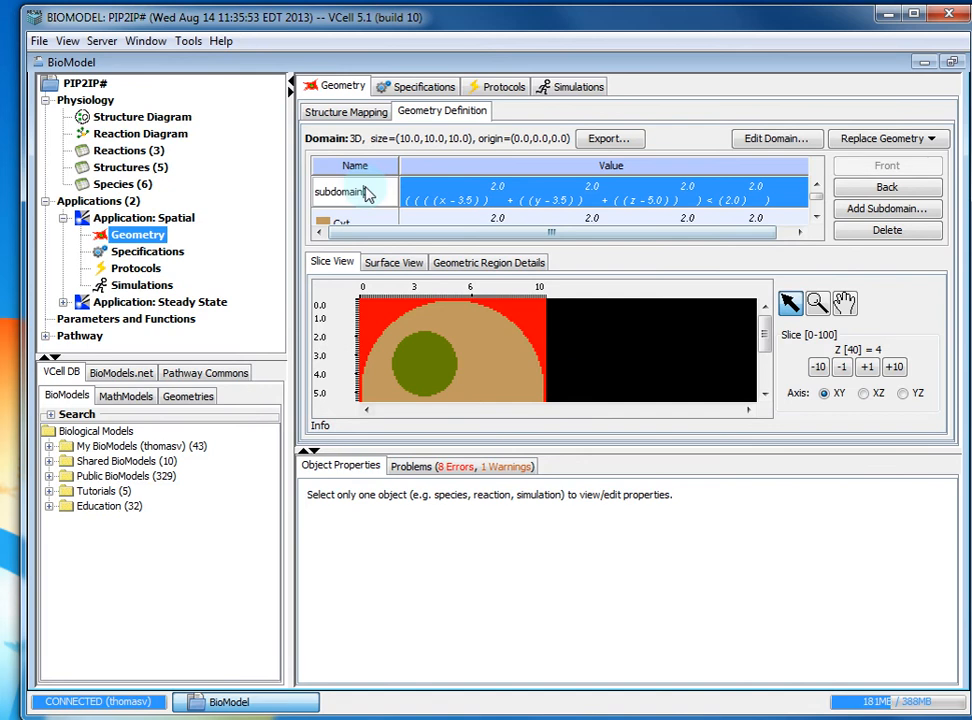
type("Nuc")
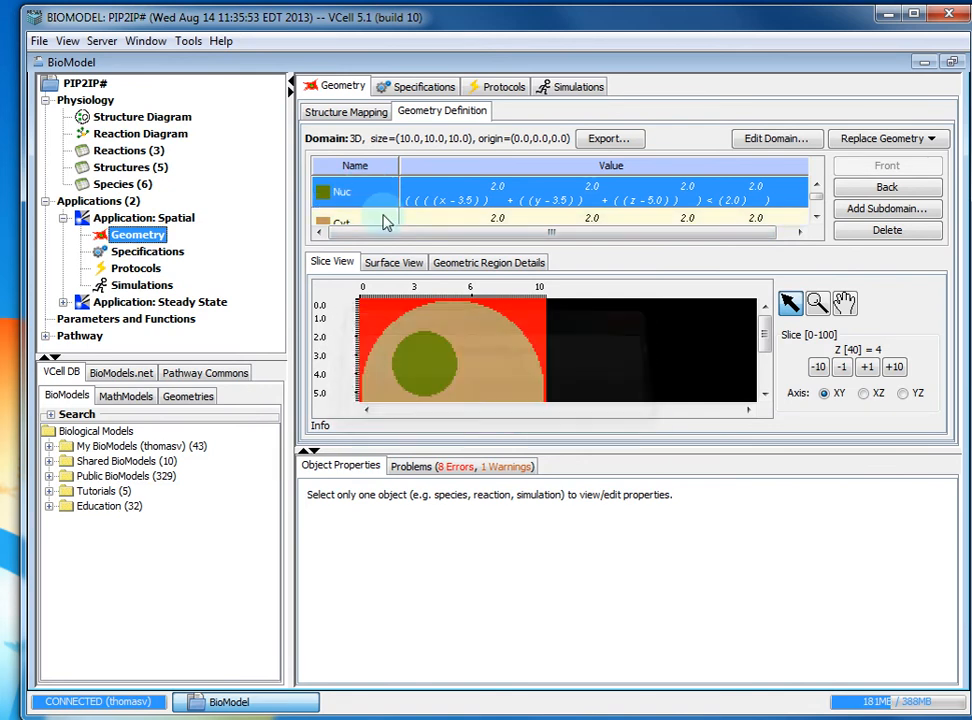
key("Return")
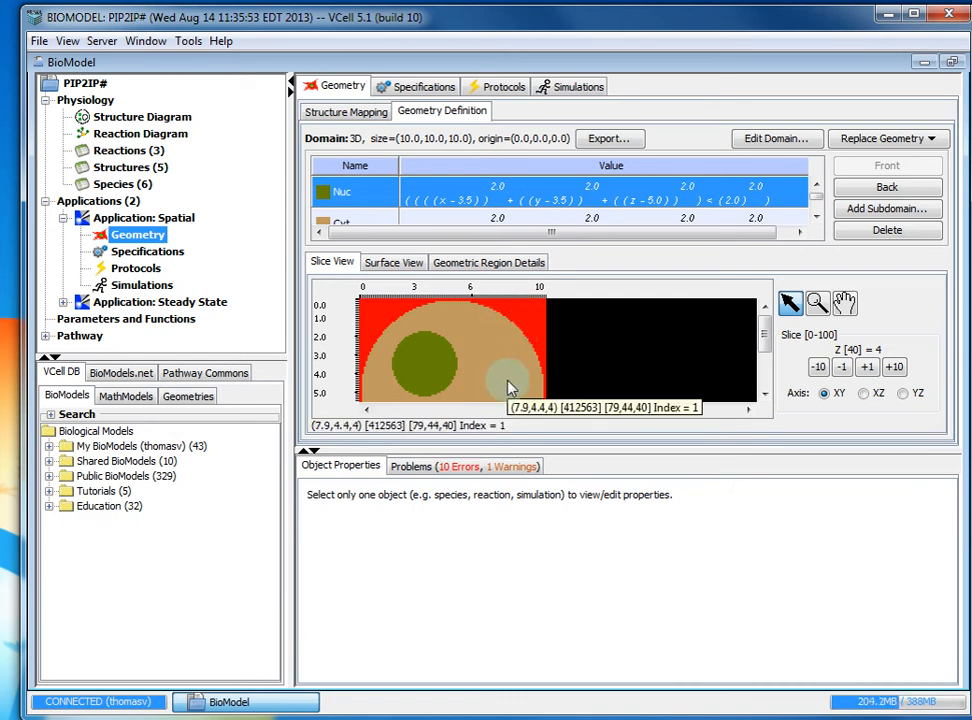
- Examine the 3D surface of the cell geometry from several angles, lowering the opacity to see the nucleus inside the cytosol
left_click(408, 266)
left_click_drag(531, 347, 651, 366)
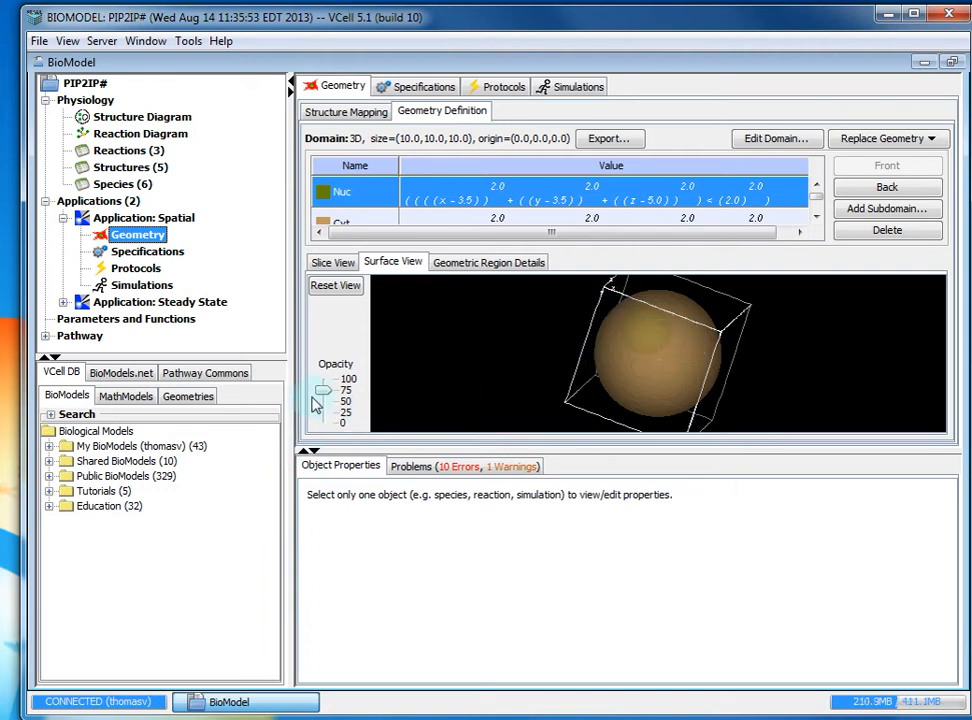
left_click_drag(322, 392, 325, 405)
left_click_drag(325, 413, 325, 414)
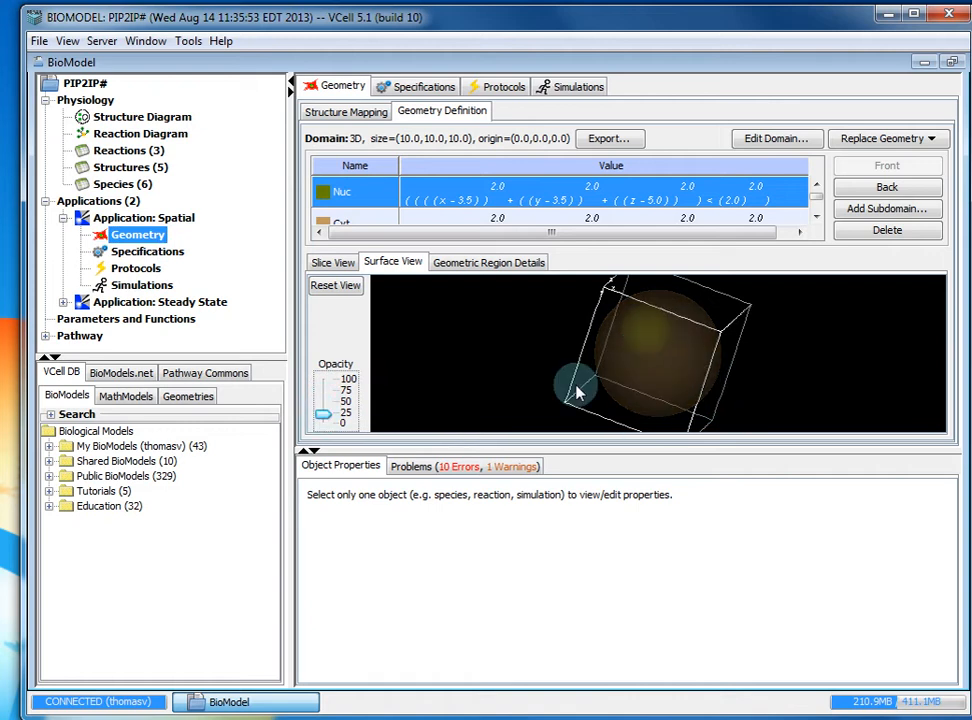
left_click_drag(322, 414, 322, 403)
left_click_drag(428, 402, 673, 381)
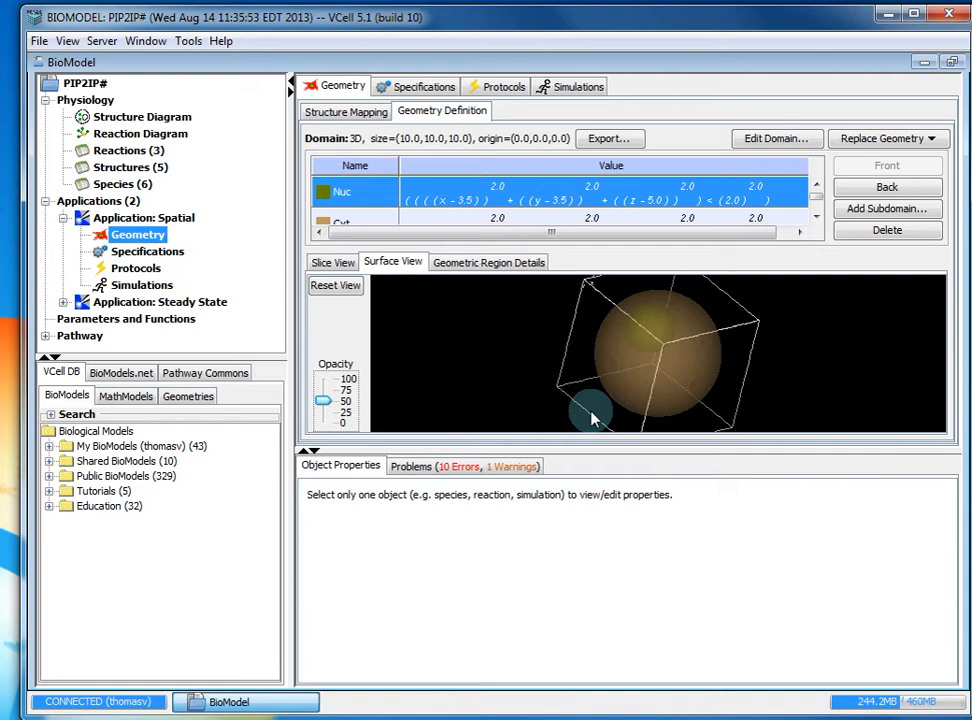
left_click(135, 117)
left_click(160, 235)
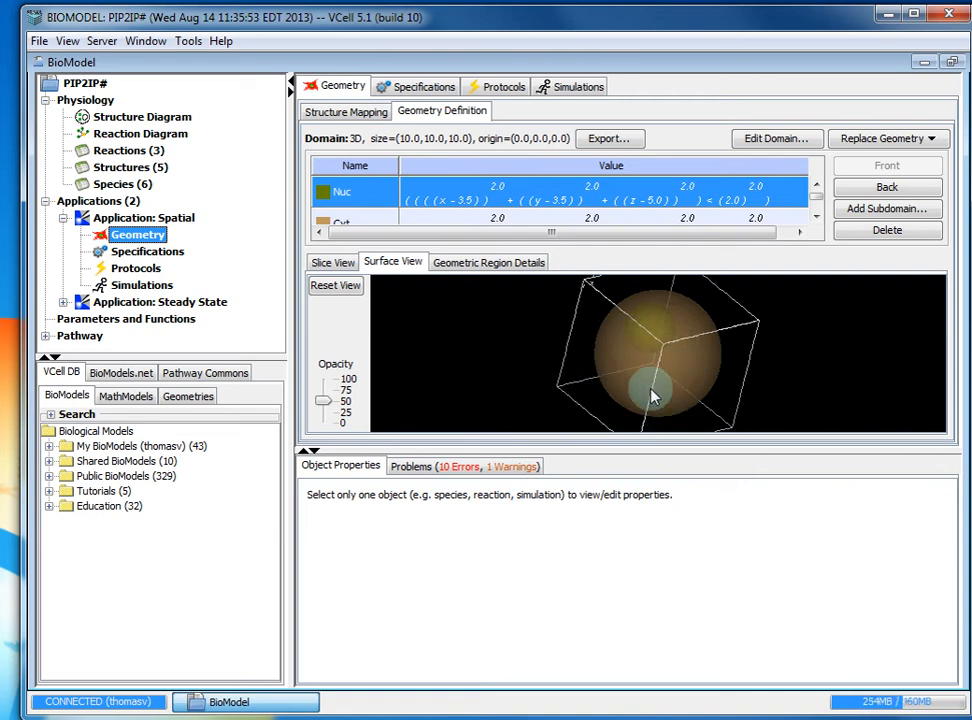
- Map the physiology structures EC, Cyt and Nuc to the geometry subdomains Ec, Cyt and Nuc respectively
left_click(346, 112)
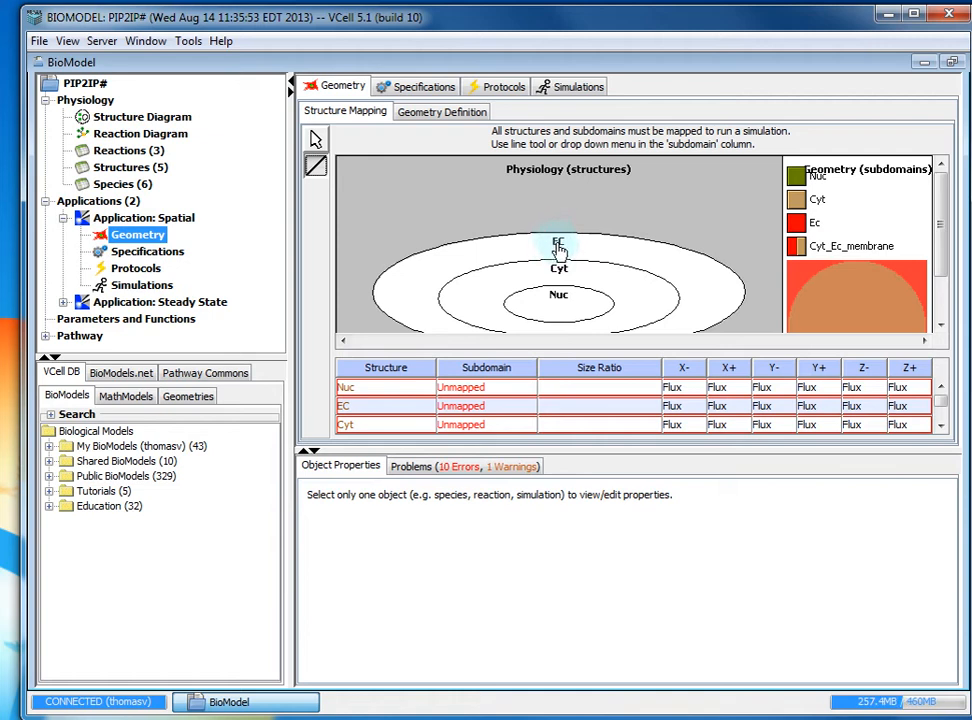
left_click_drag(558, 248, 797, 230)
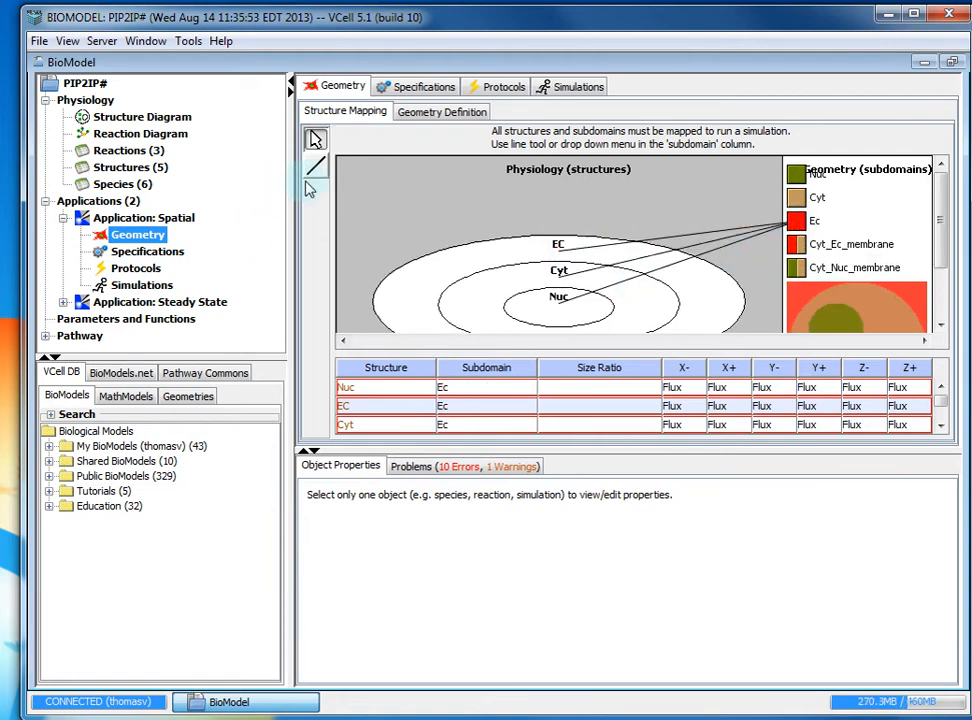
left_click_drag(560, 275, 797, 203)
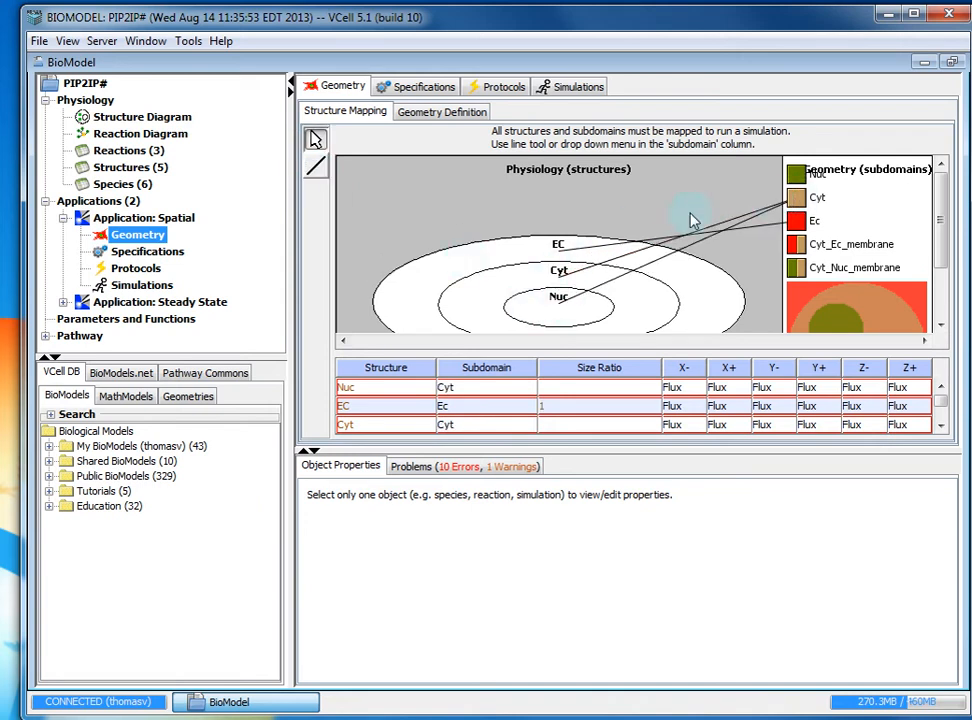
left_click(315, 166)
left_click_drag(556, 326, 800, 178)
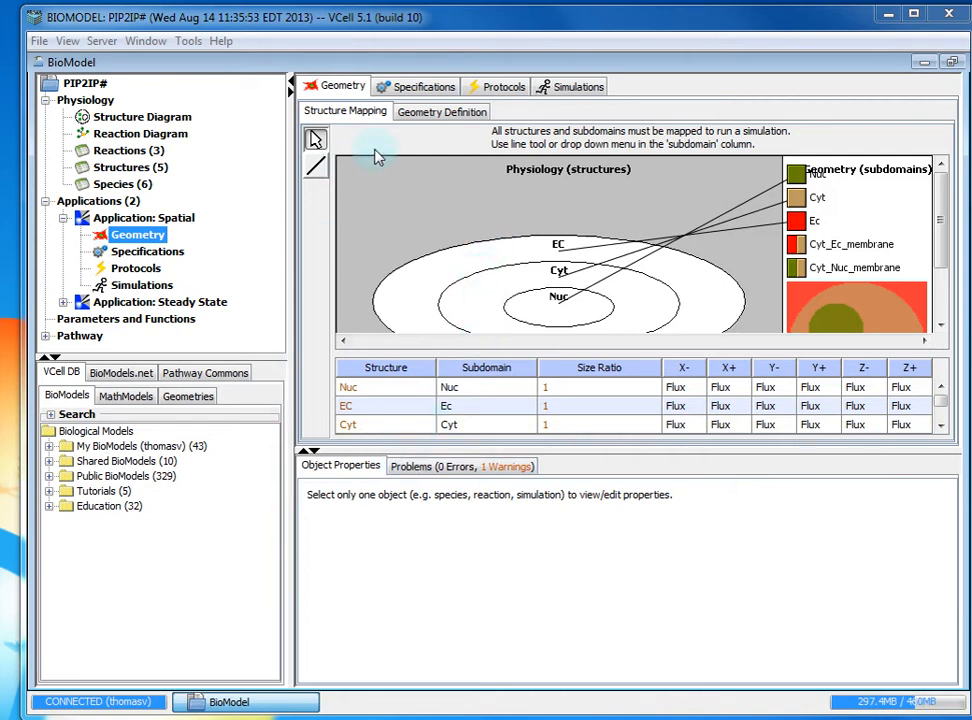
- Open the Simulation0 results of the Steady State application and show them as a data table
left_click(410, 89)
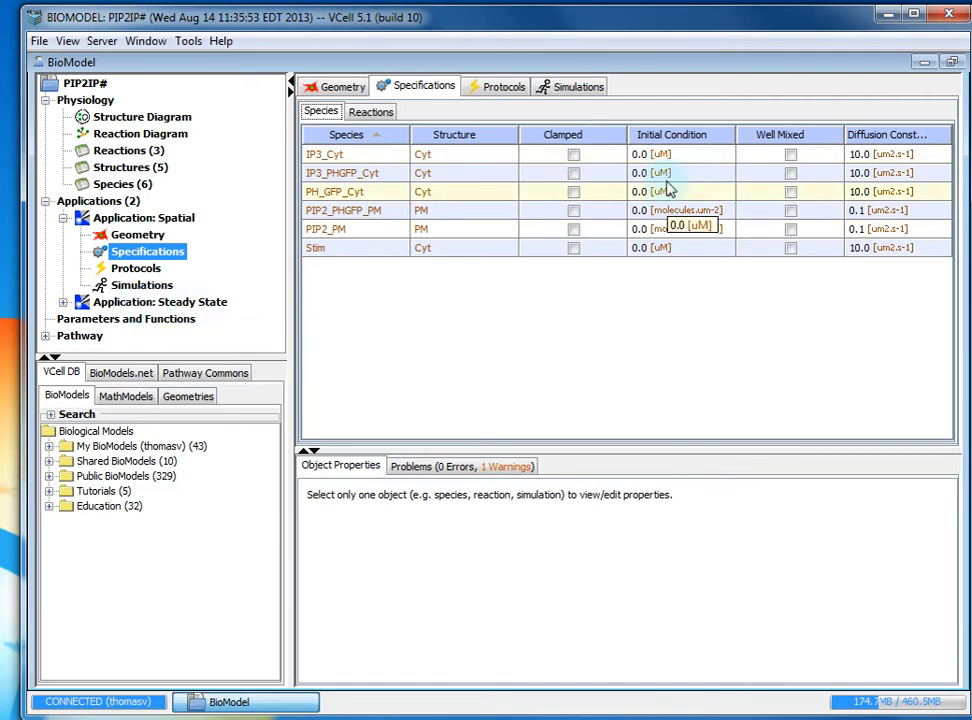
left_click(130, 303)
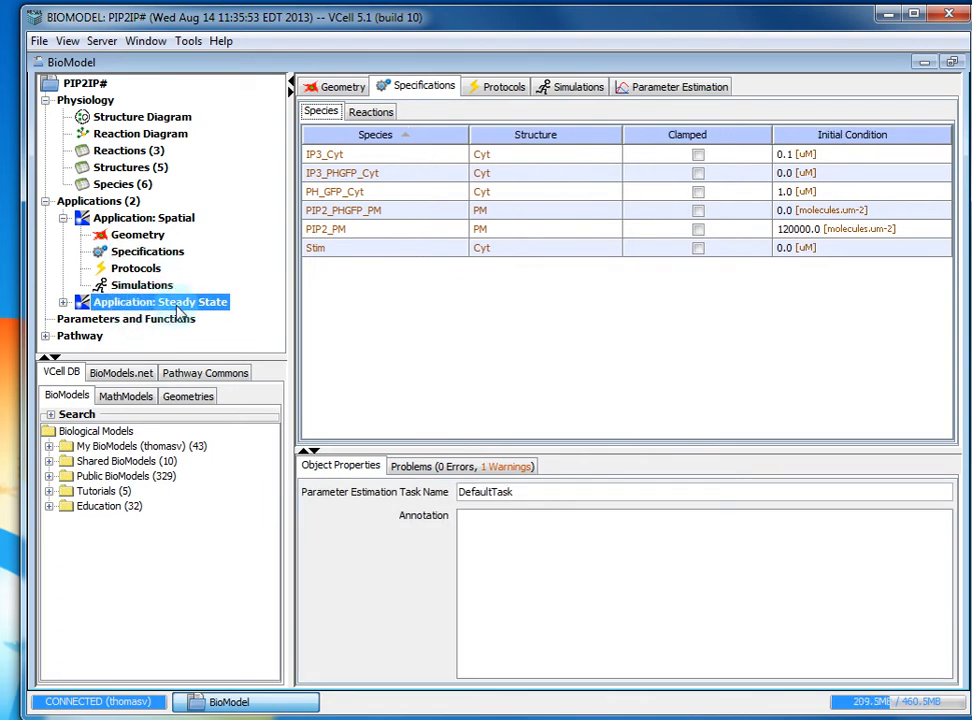
left_click(565, 88)
left_click(540, 182)
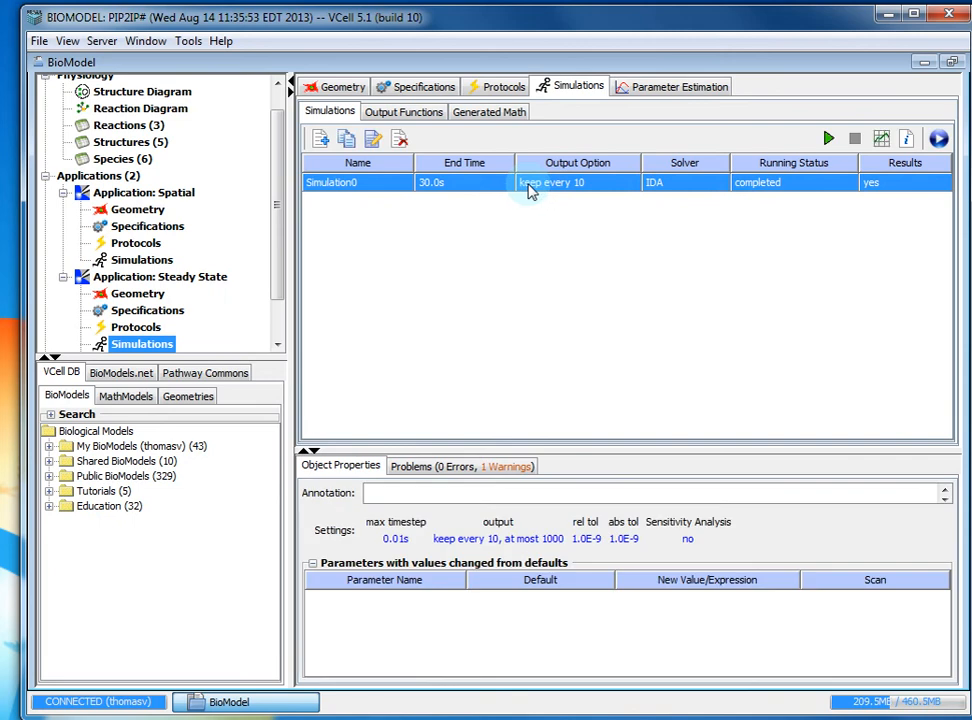
left_click(881, 138)
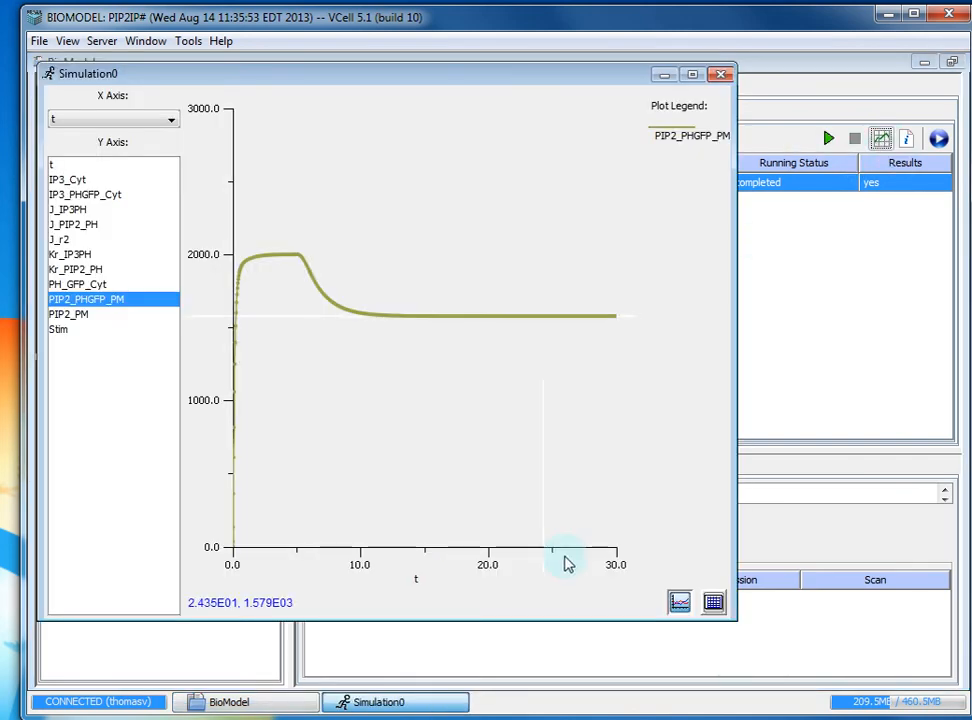
left_click(713, 602)
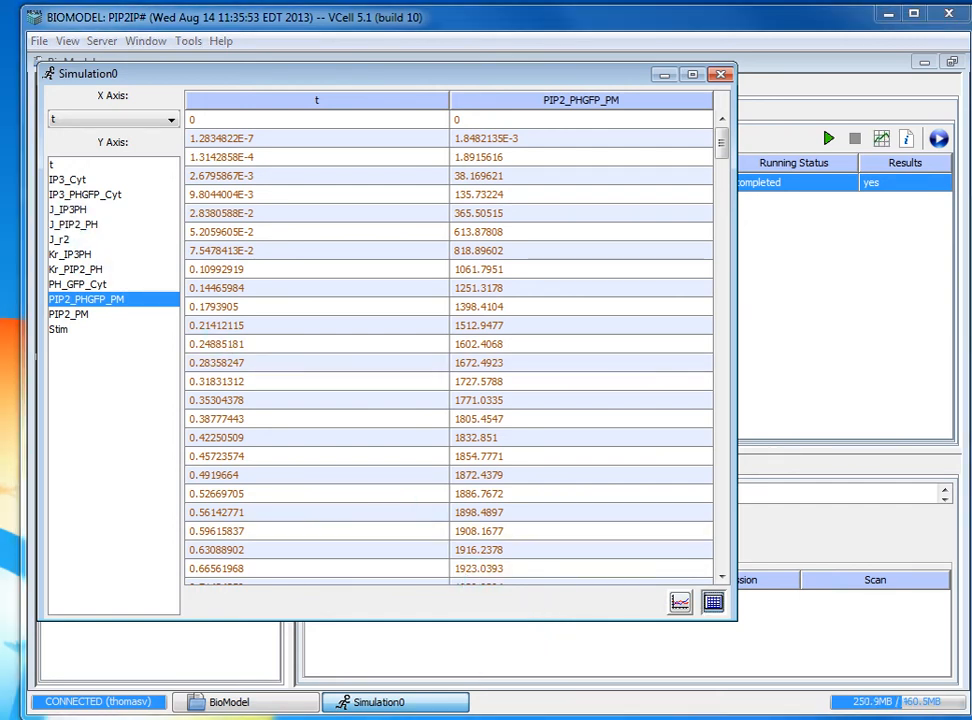
- Add IP3_Cyt, PH_GFP_Cyt, IP3_PHGFP_Cyt and PIP2_PM to the results table alongside PIP2_PHGFP_PM
left_click(64, 179, "ctrl")
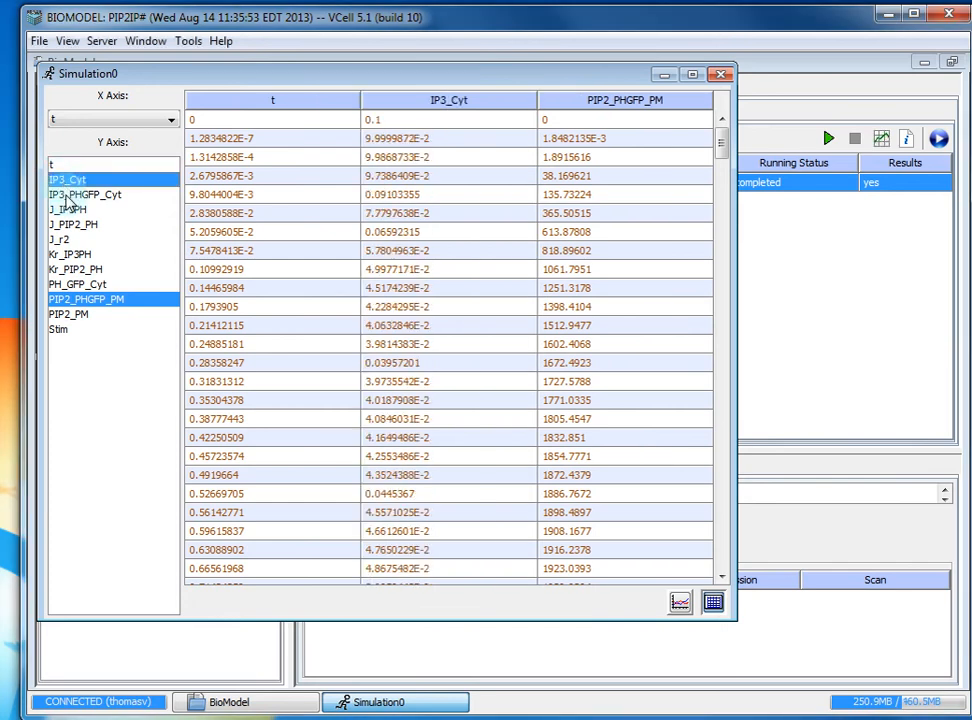
left_click(86, 286, "ctrl")
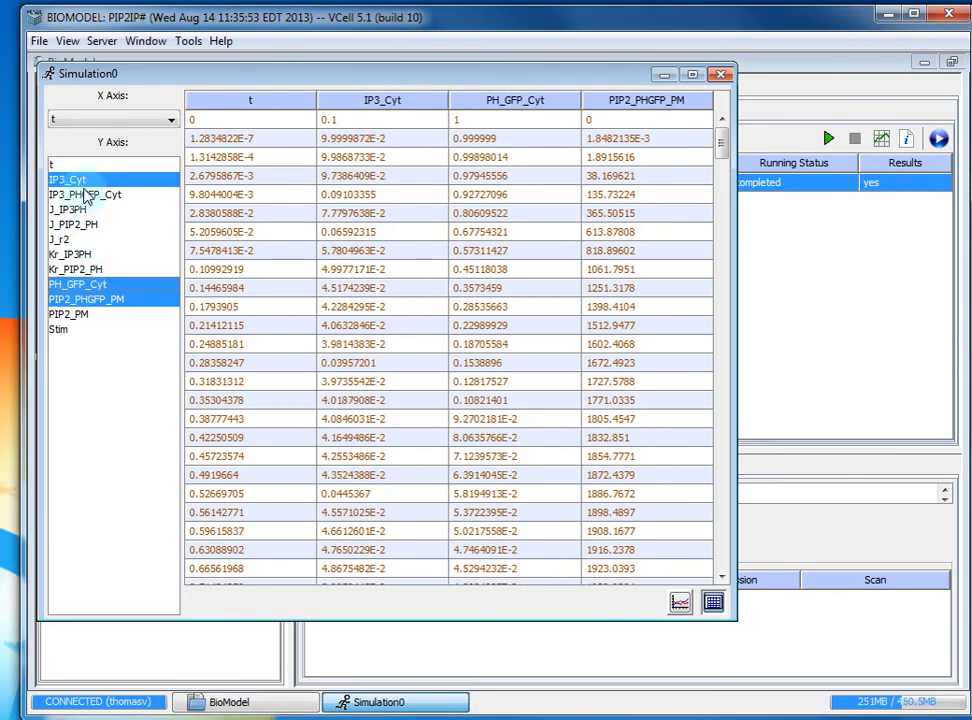
left_click(84, 196, "ctrl")
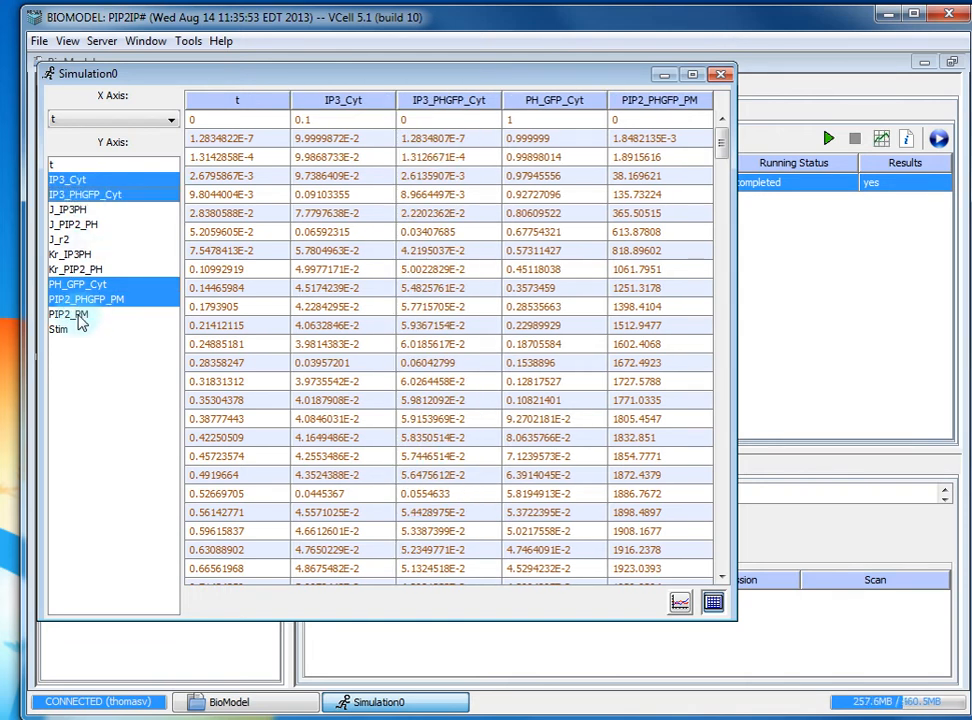
left_click(74, 315, "ctrl")
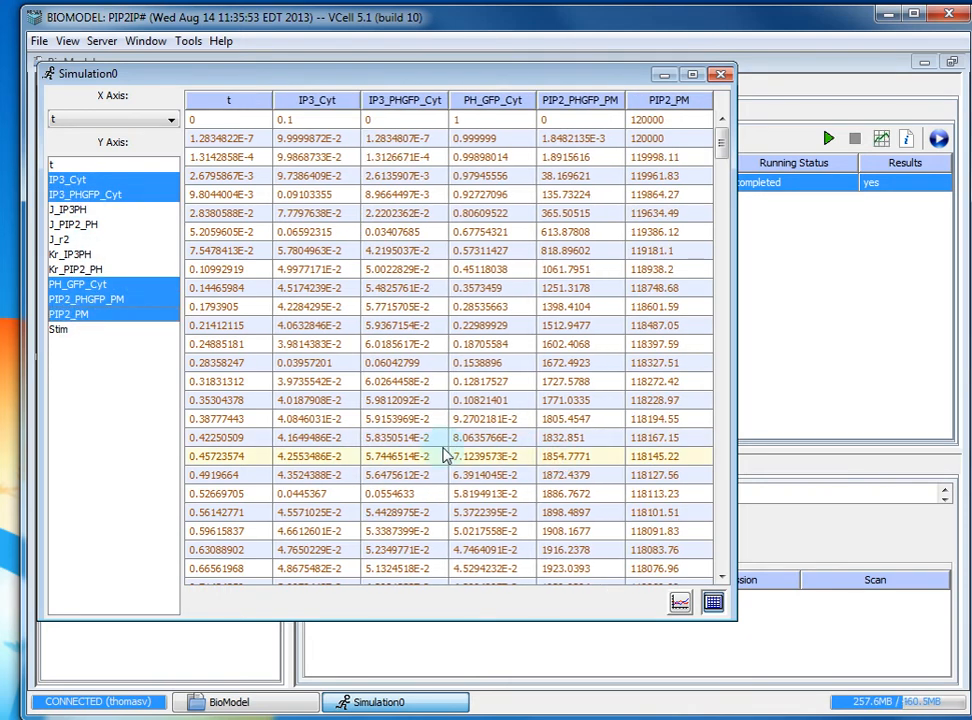
- Copy the five species values from the first t = 5 row of the results table and close the results
scroll(222, 155, "down", 2)
scroll(222, 160, "down", 16)
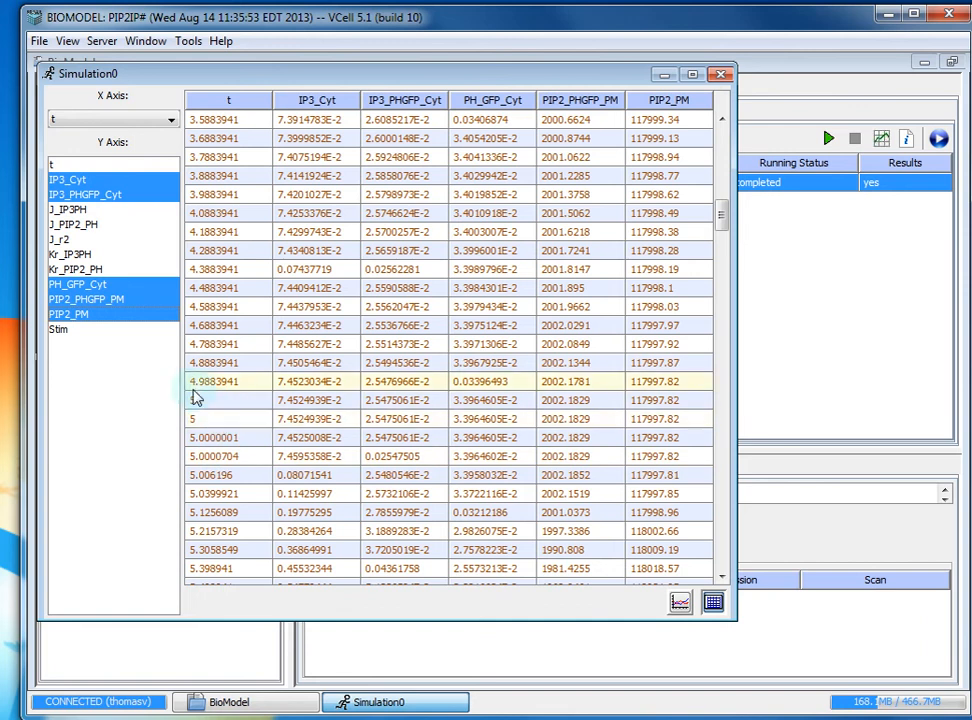
left_click_drag(278, 402, 662, 415)
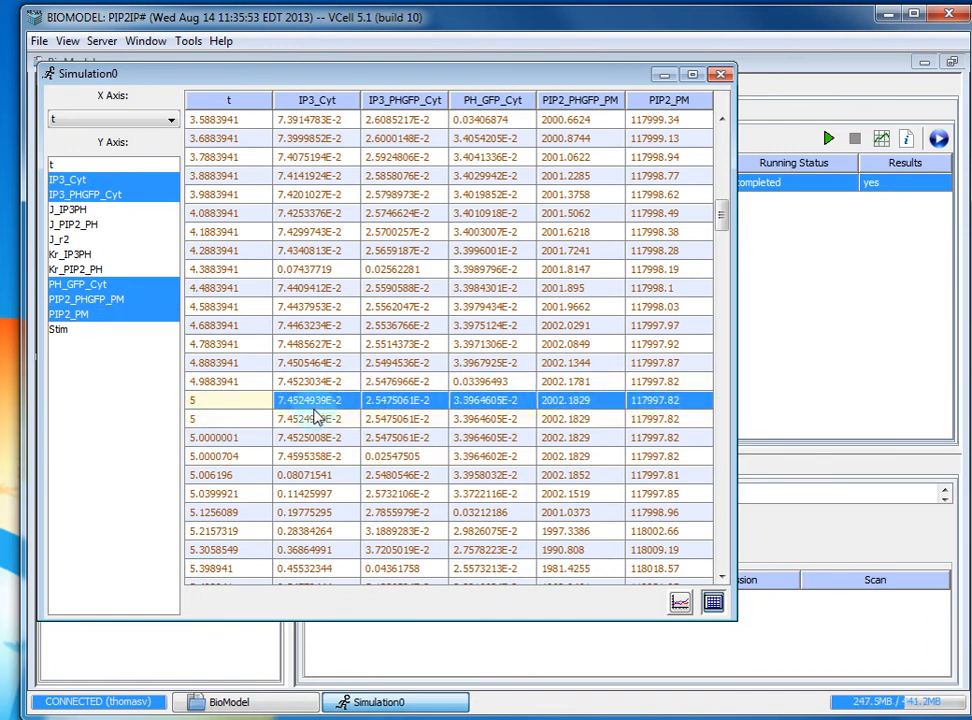
right_click(510, 404)
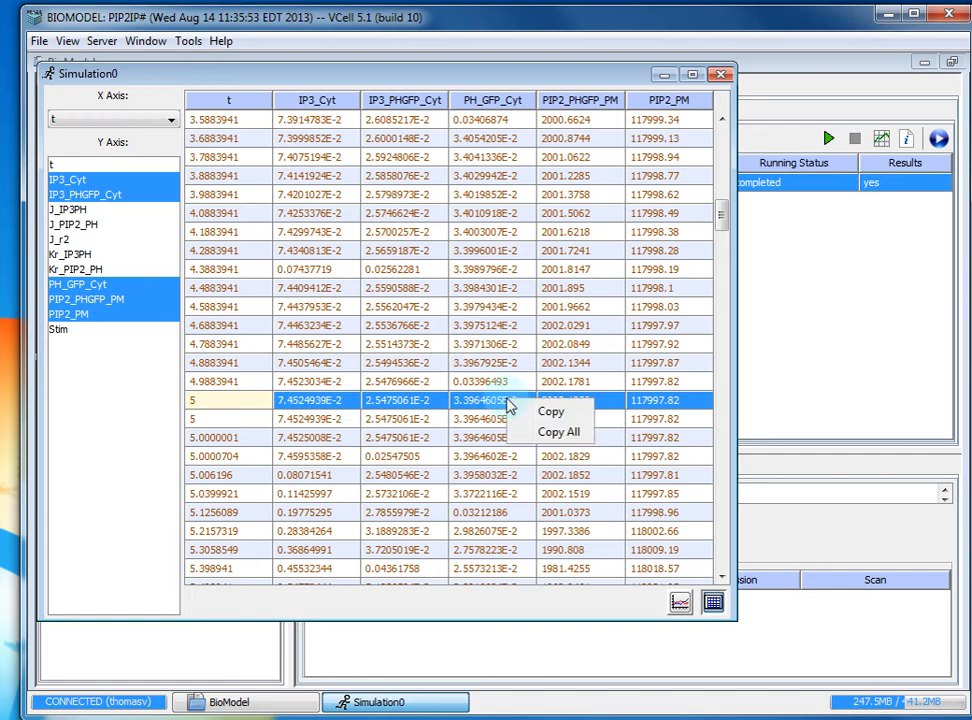
left_click(548, 413)
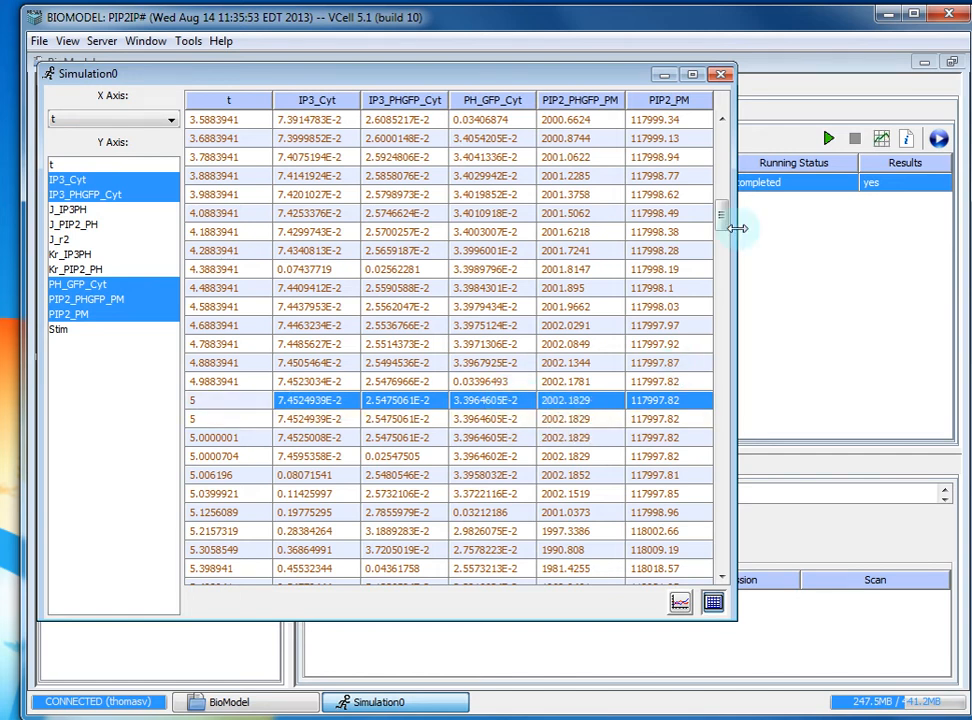
left_click(721, 76)
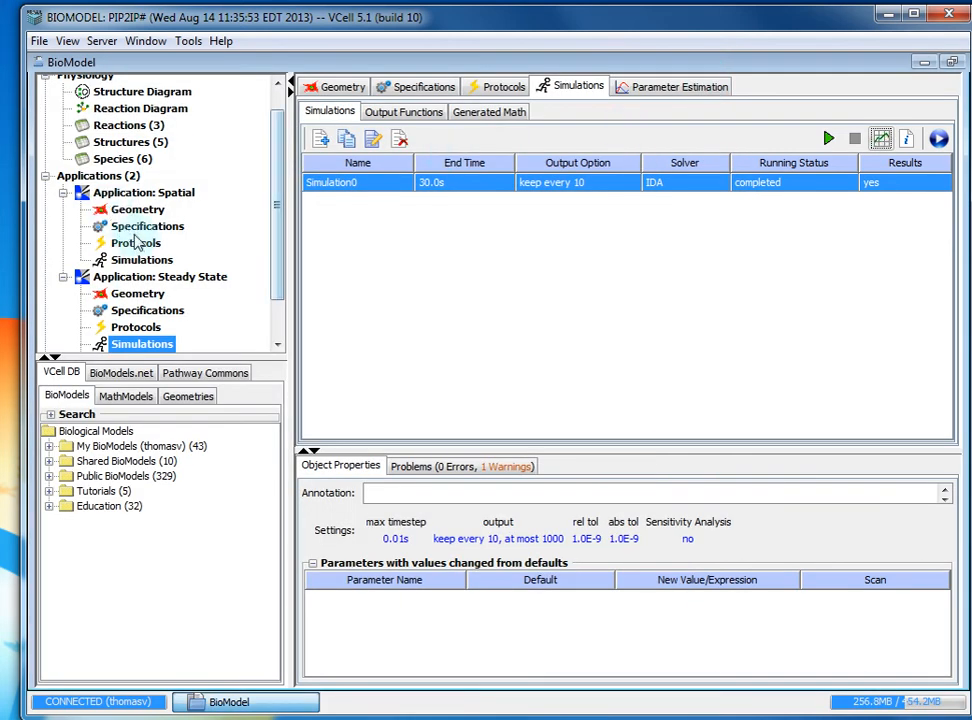
- Paste all the copied concentrations as initial conditions of the matching species in the Spatial application's specifications
left_click(146, 226)
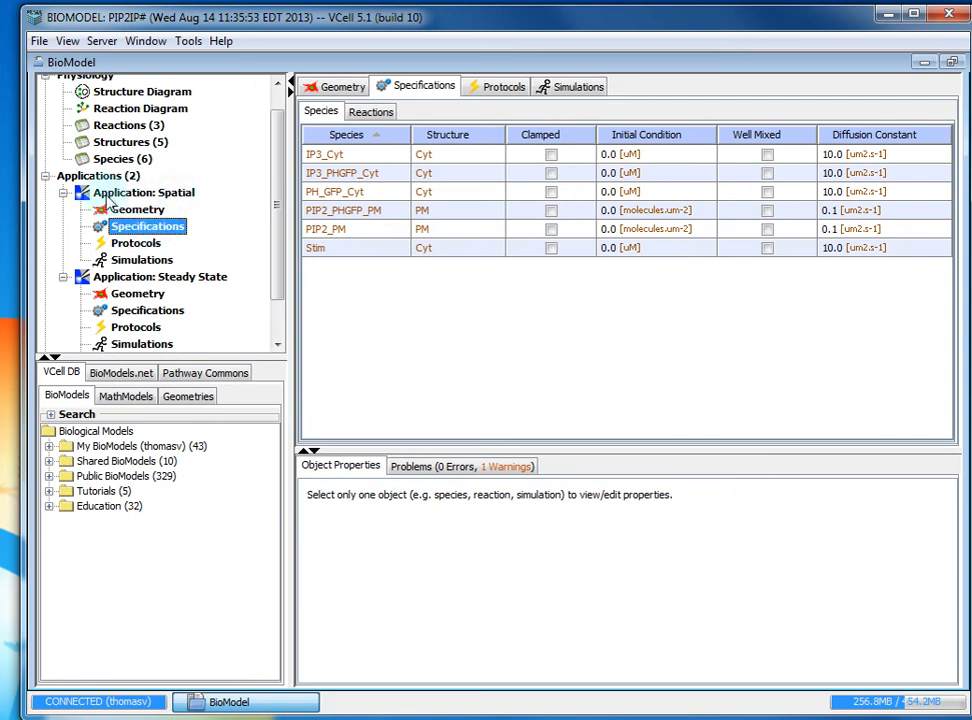
right_click(610, 157)
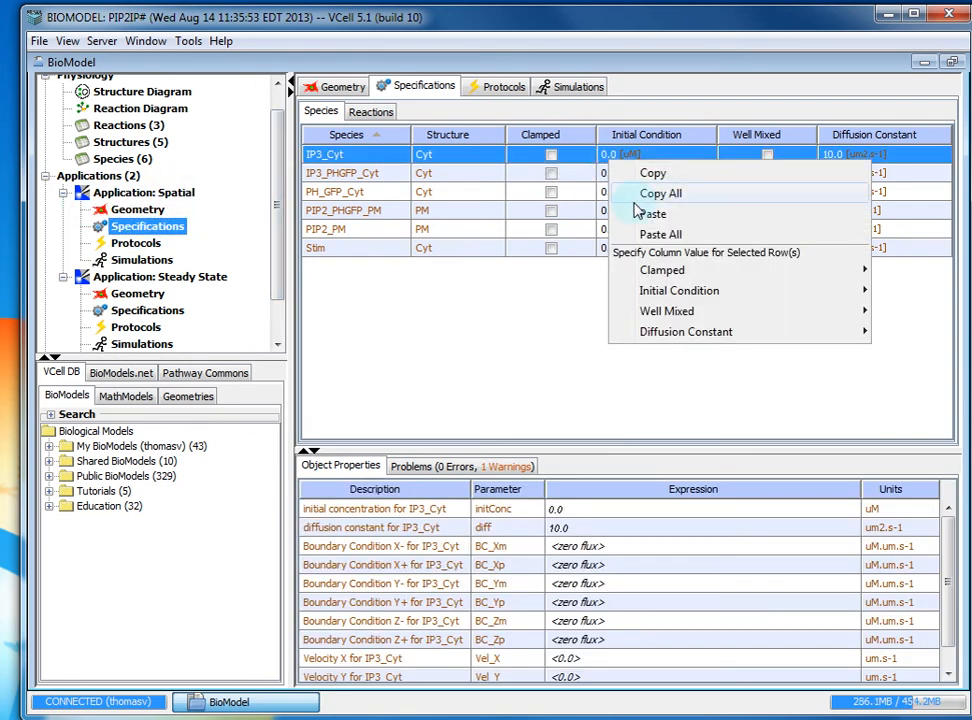
left_click(650, 234)
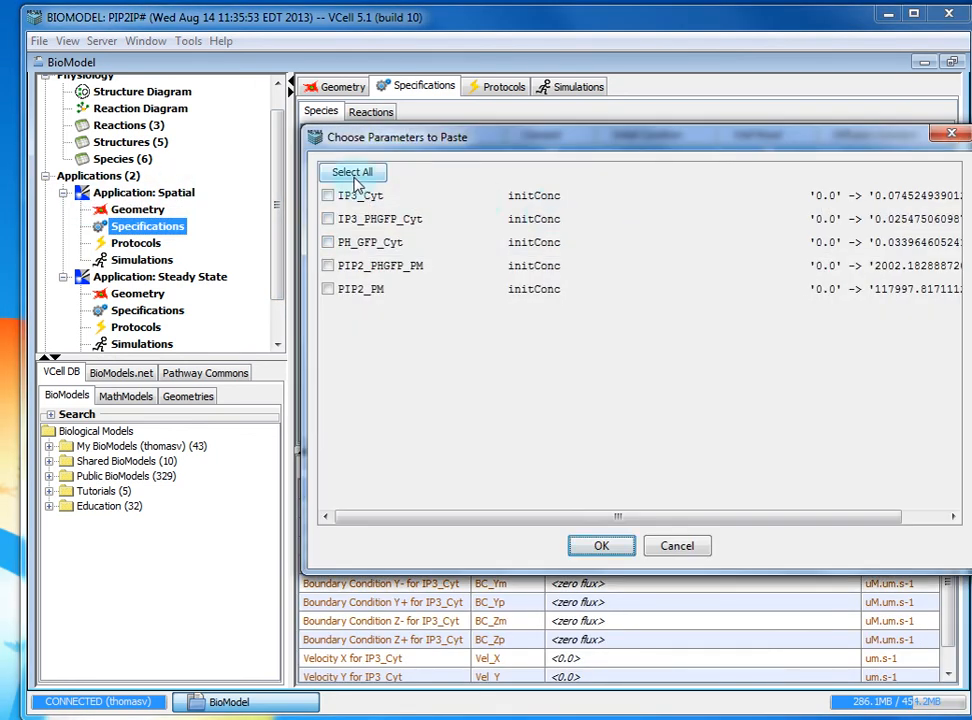
left_click(354, 178)
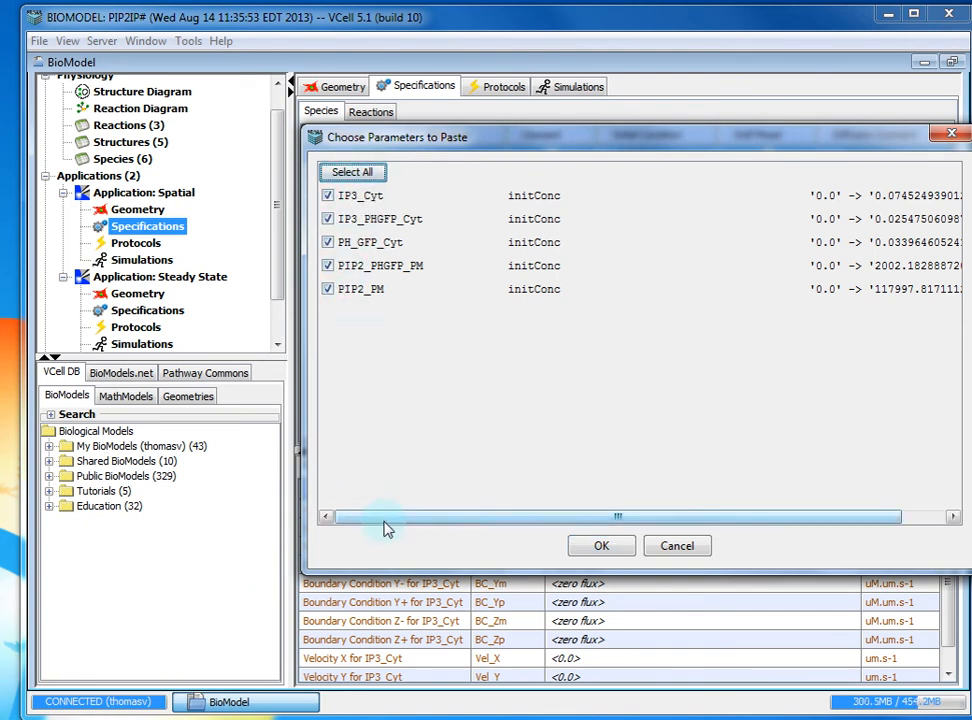
left_click_drag(386, 519, 485, 526)
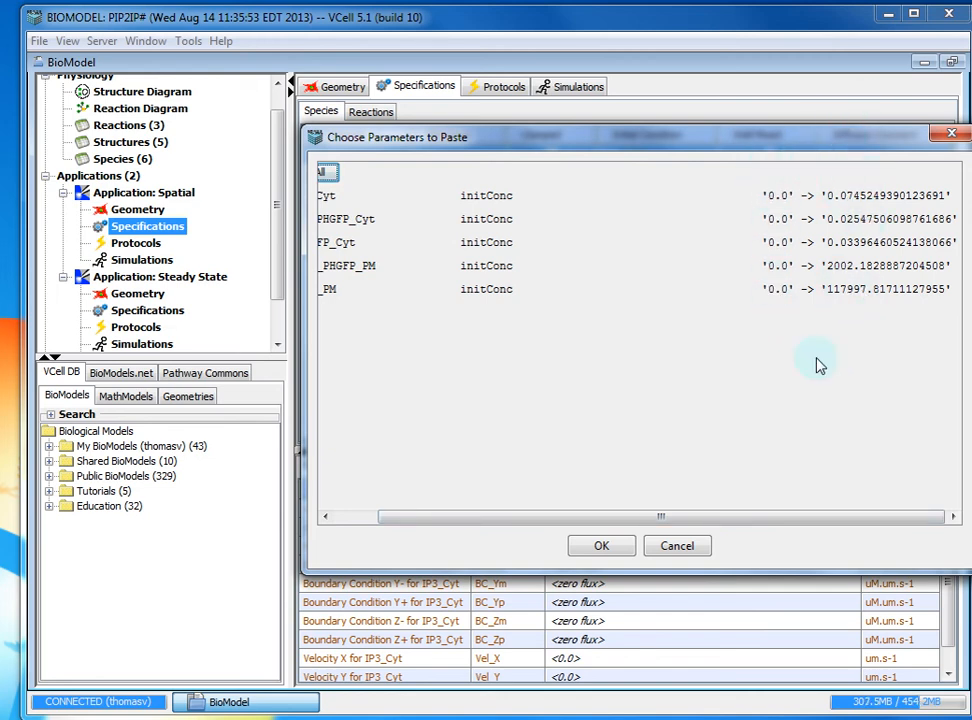
left_click(601, 548)
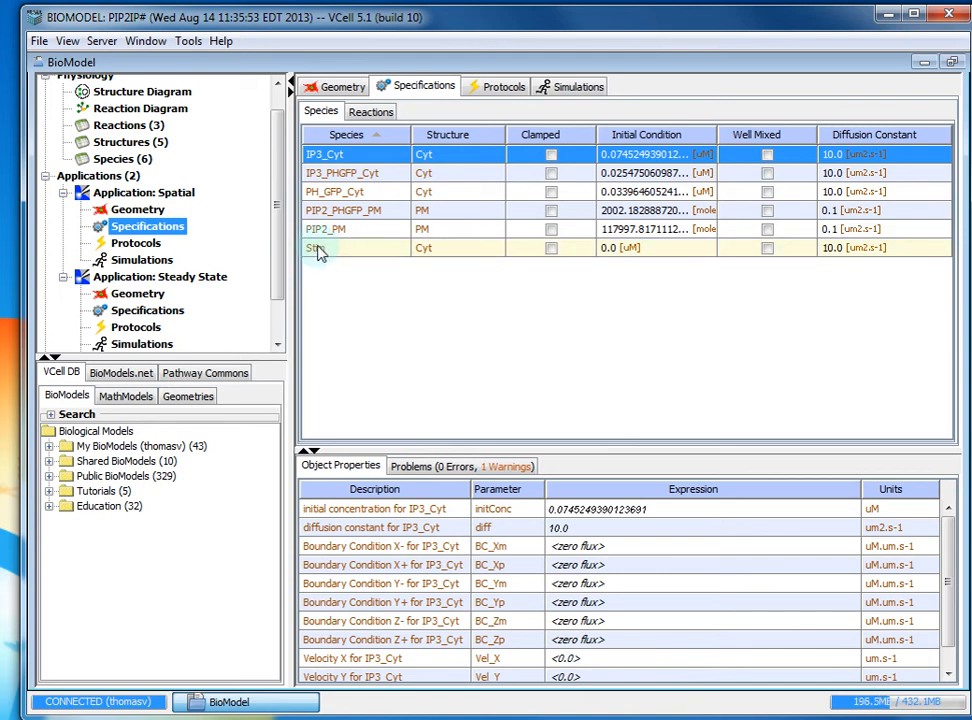
- Clamp the Stim species in the Spatial application and enter 0+1((t>5)&&(t<6)) as its initial condition
left_click(551, 250)
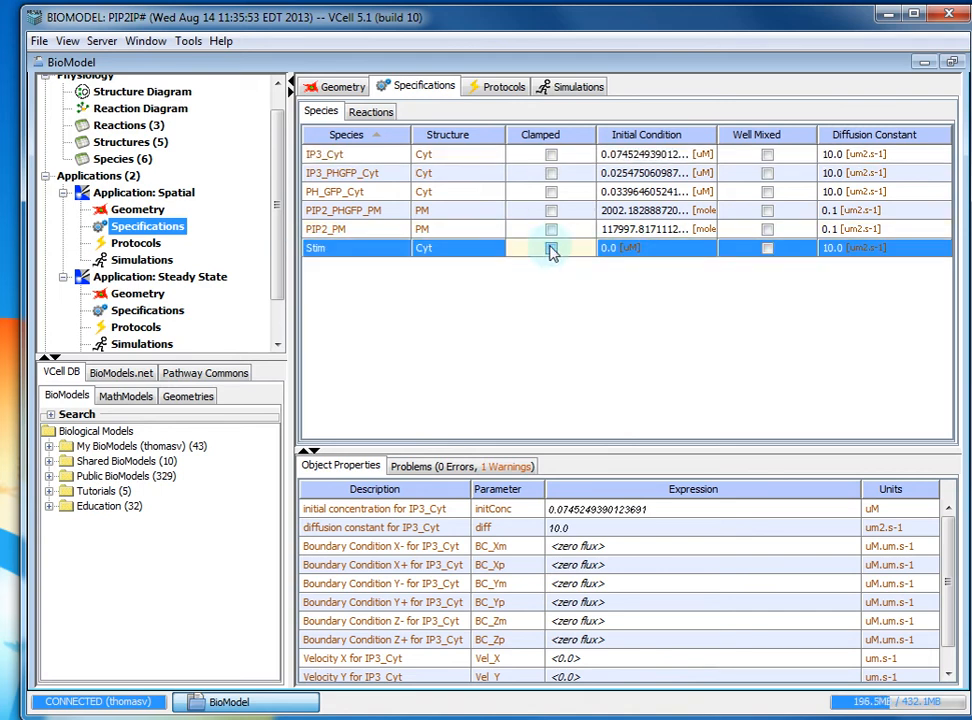
left_click(551, 249)
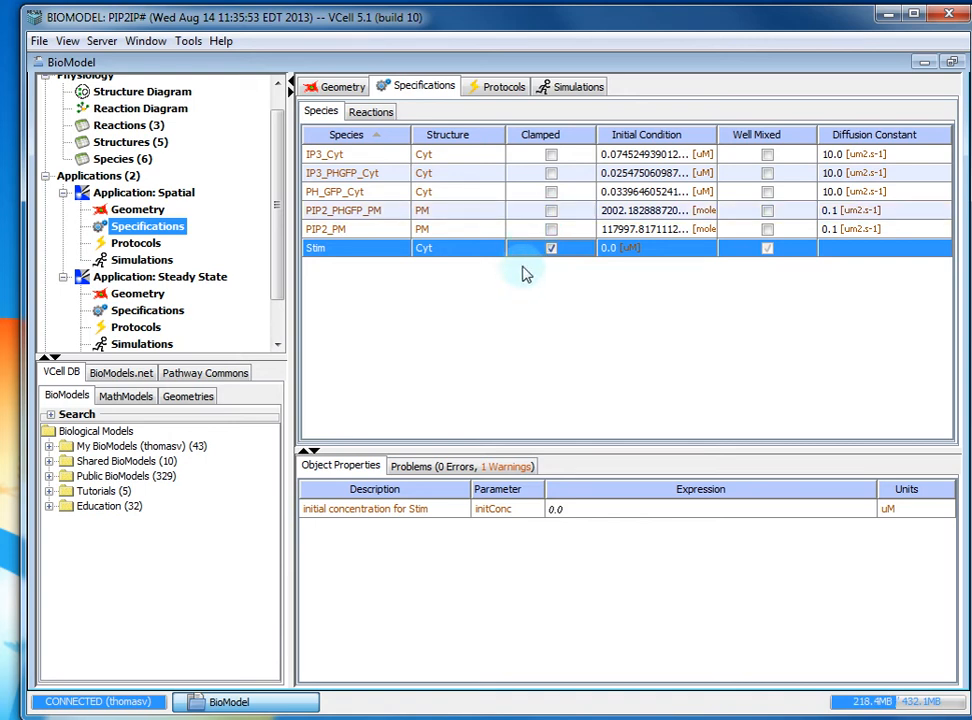
double_click(636, 250)
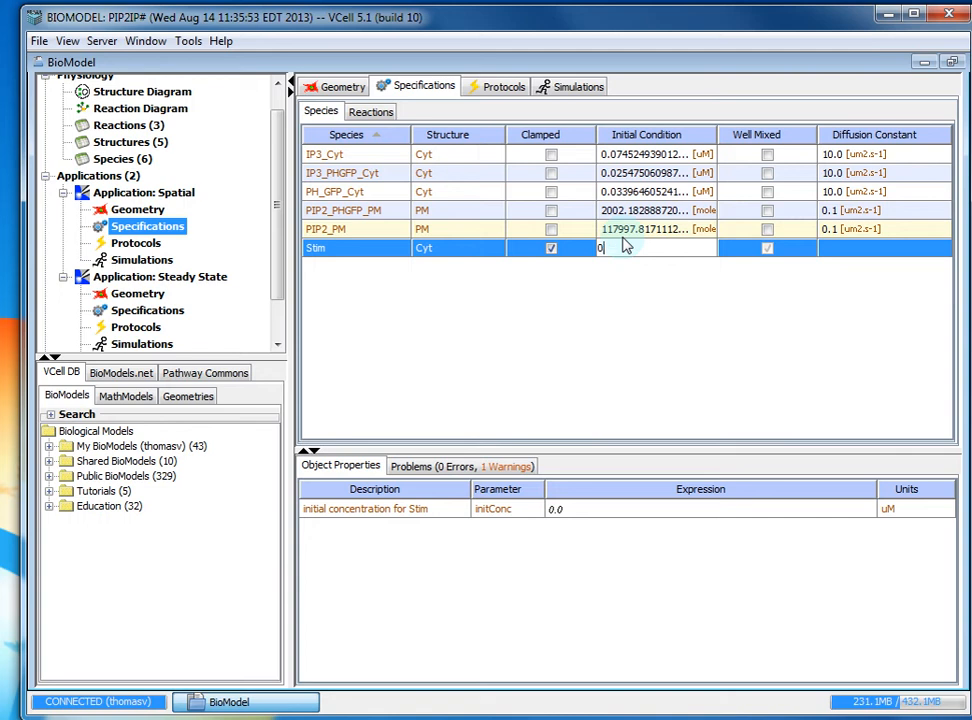
type("+1(")
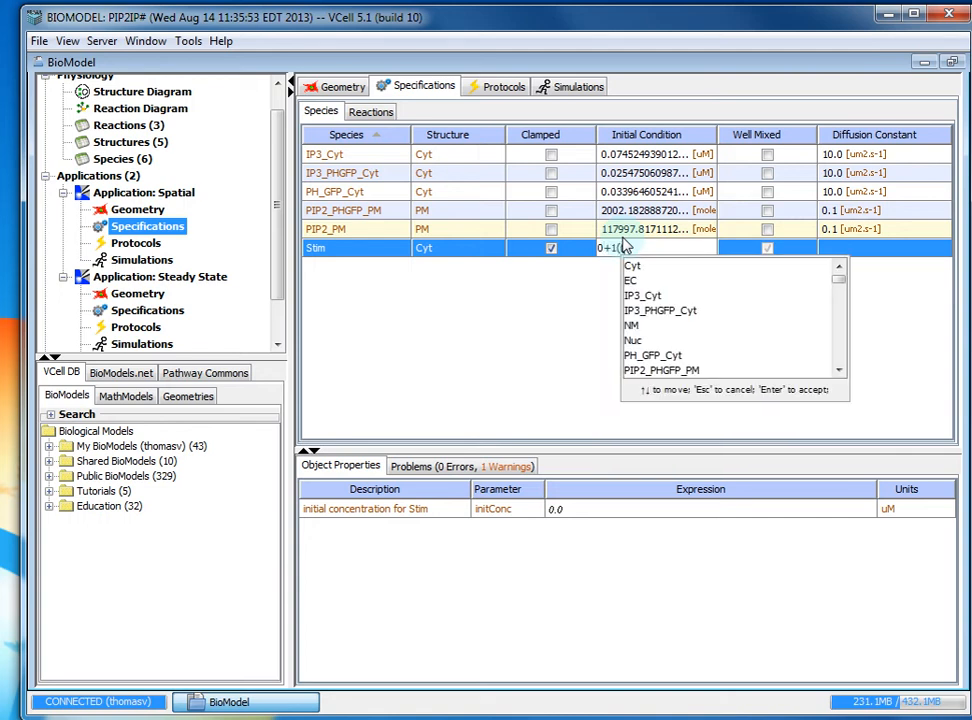
type("t>5")
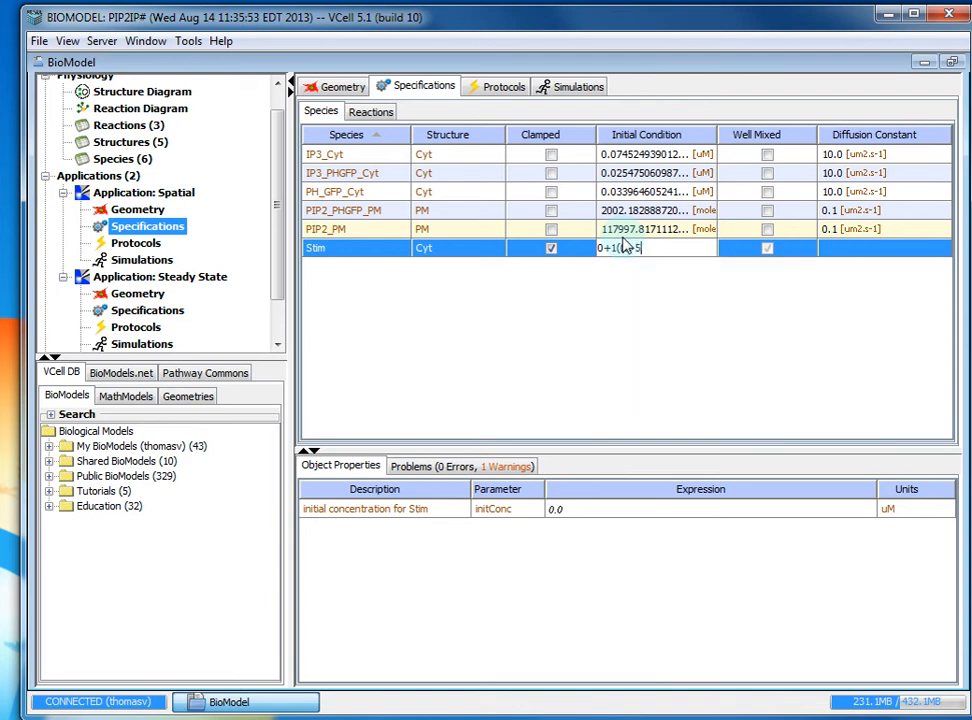
type(")&&")
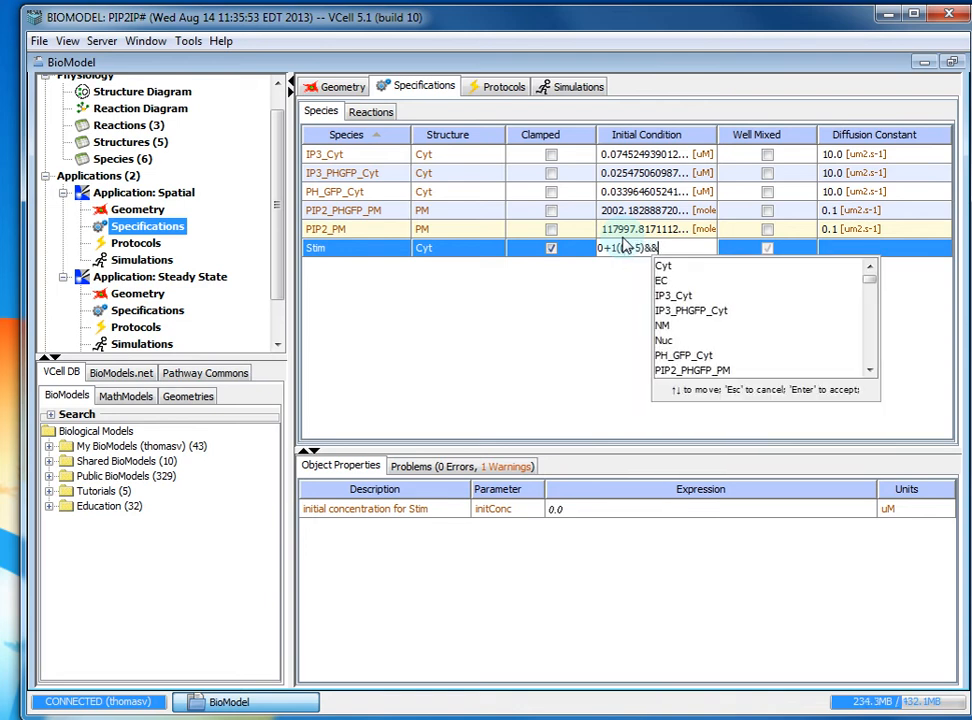
type("(t<")
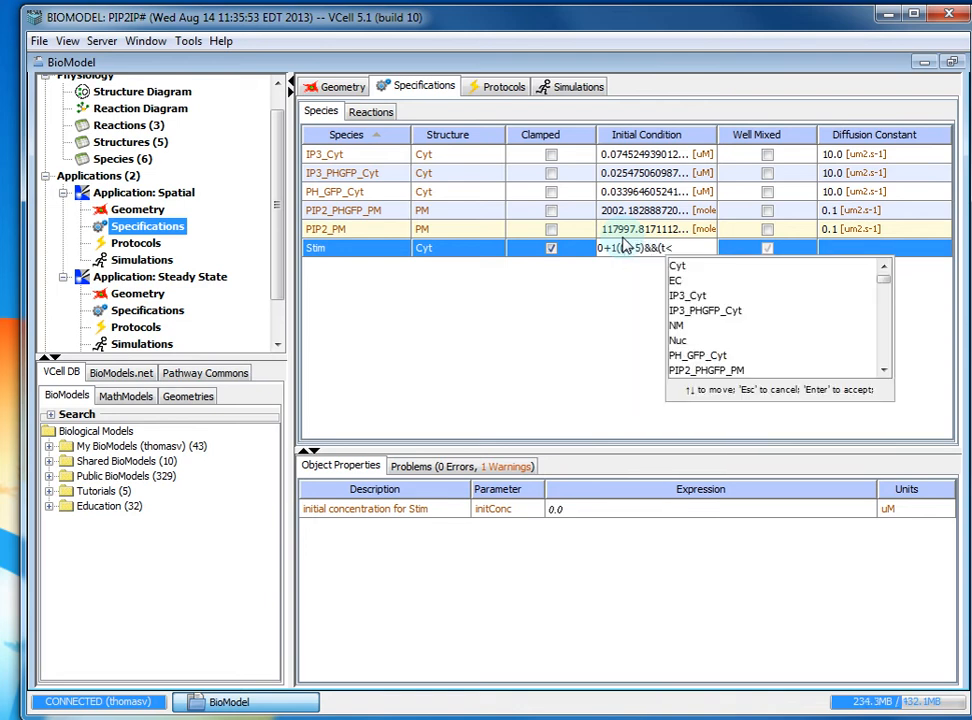
type("6")
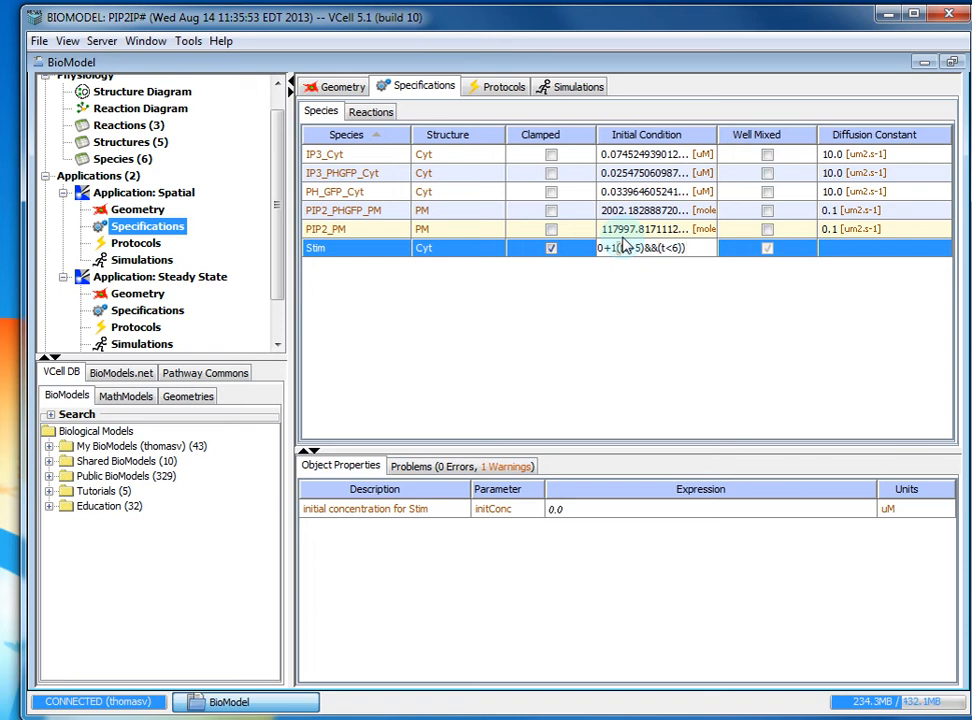
key("Return")
- Correct Stim's initial condition to 0+1*((t>5)&&(t<6)) by inserting the missing multiplication sign
left_click(624, 429)
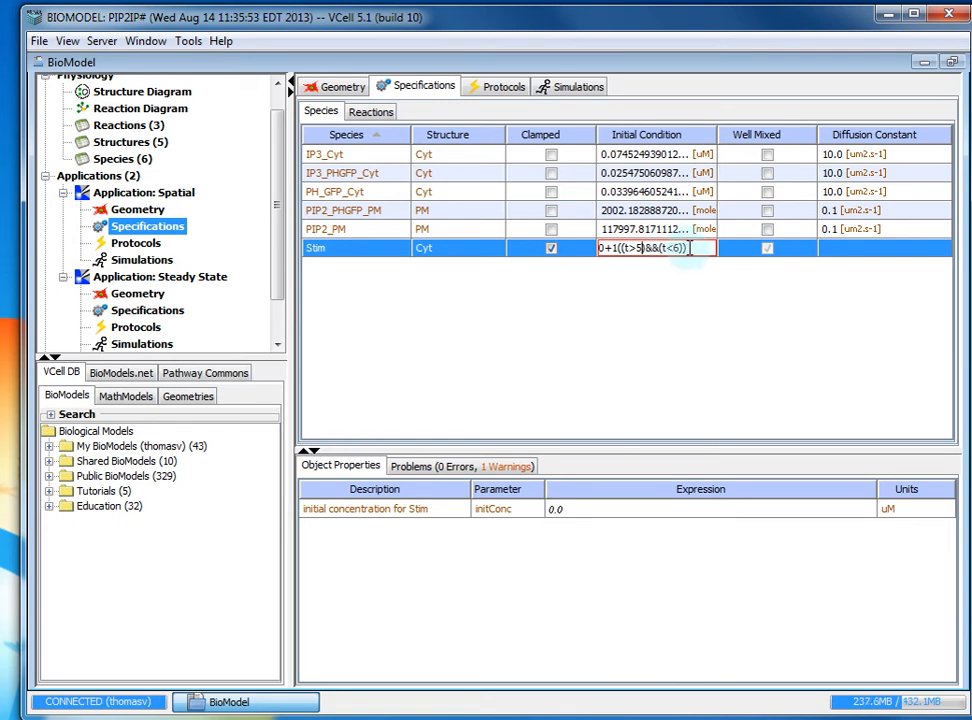
left_click_drag(644, 248, 663, 248)
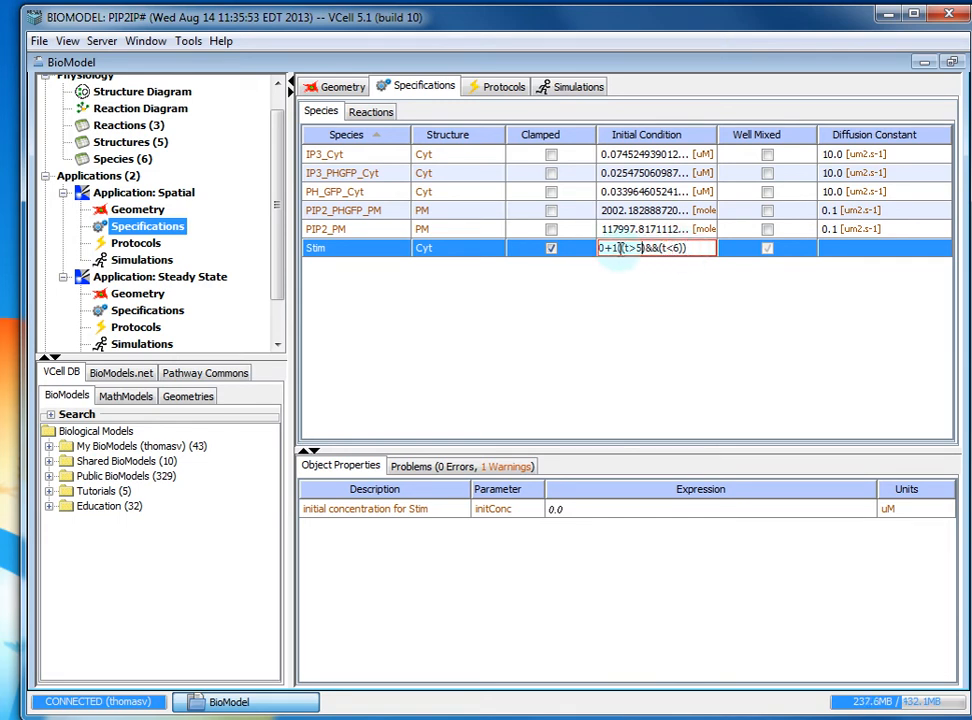
type("(")
type("*")
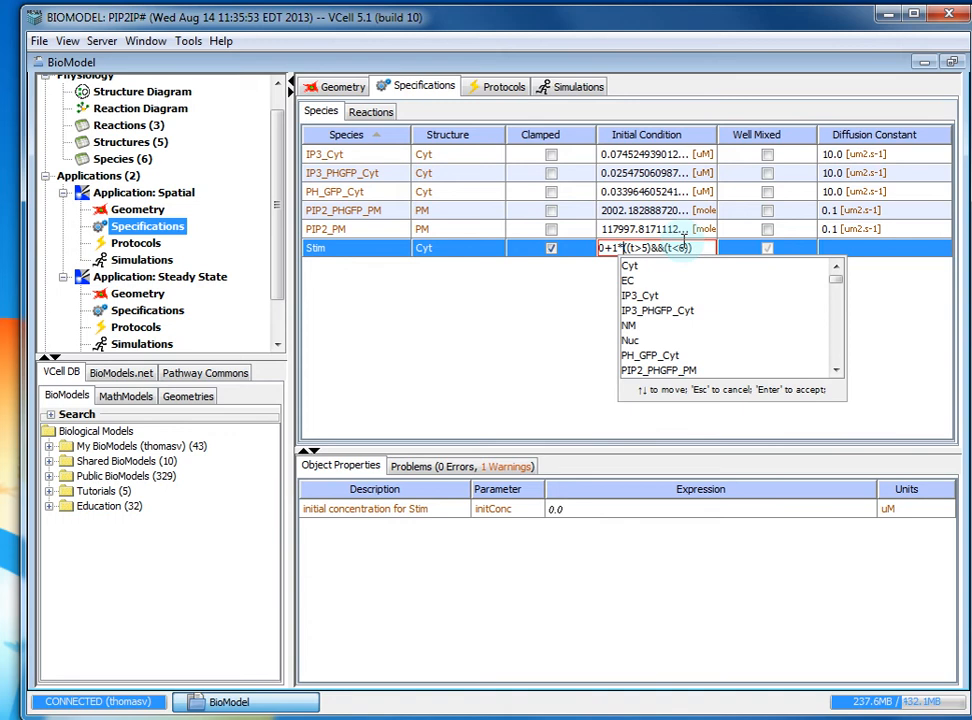
key("Escape")
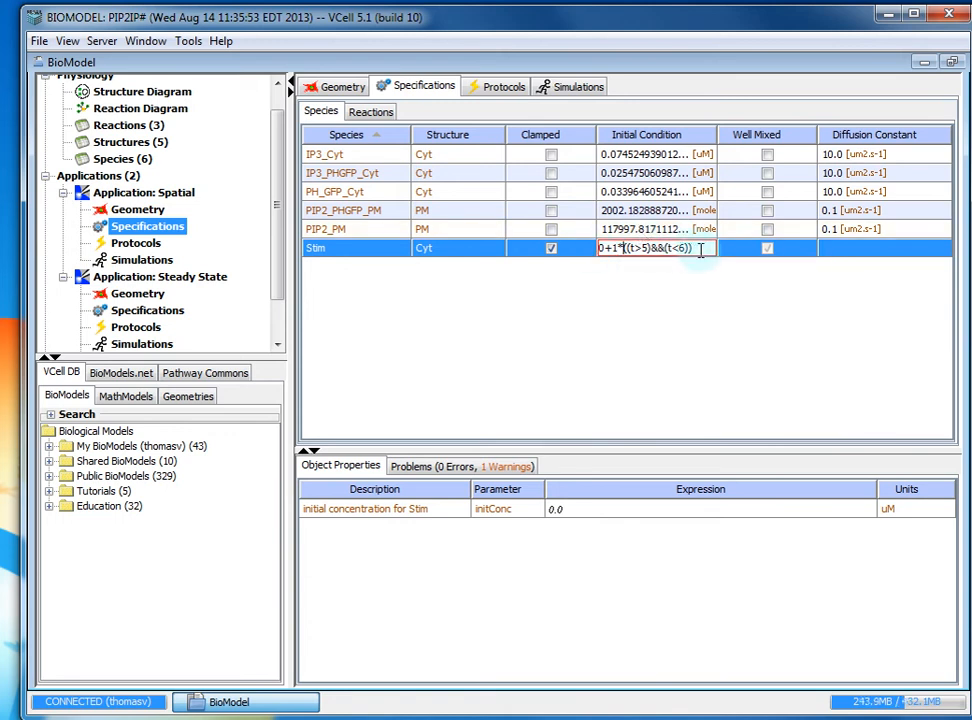
key("Return")
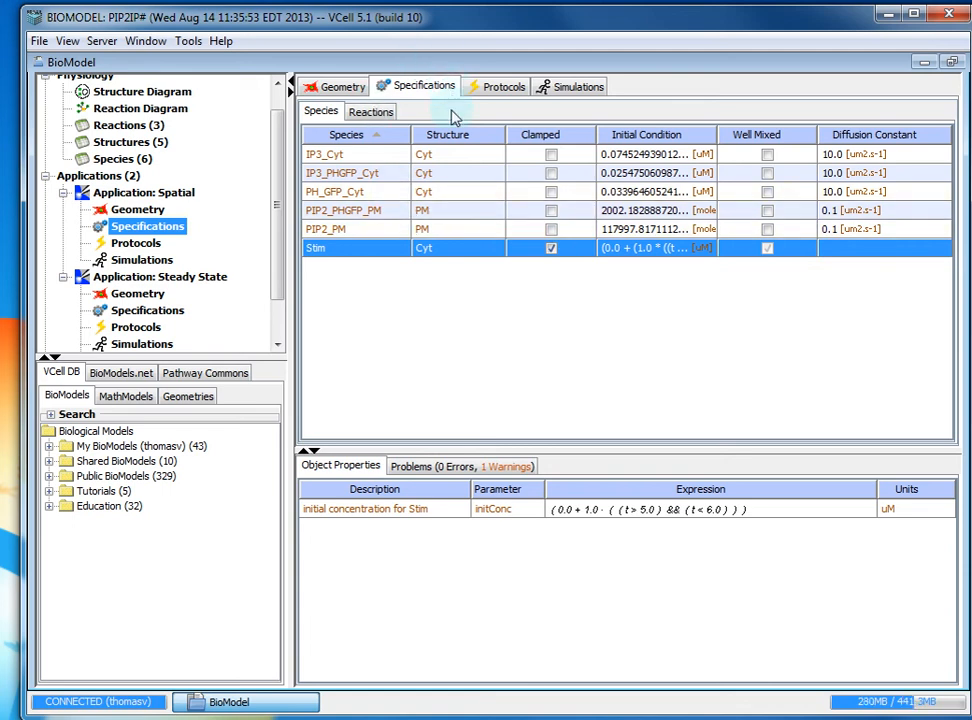
- Create a new simulation in the Spatial application and set its mesh size to 31 x 31 x 31 elements
left_click(576, 90)
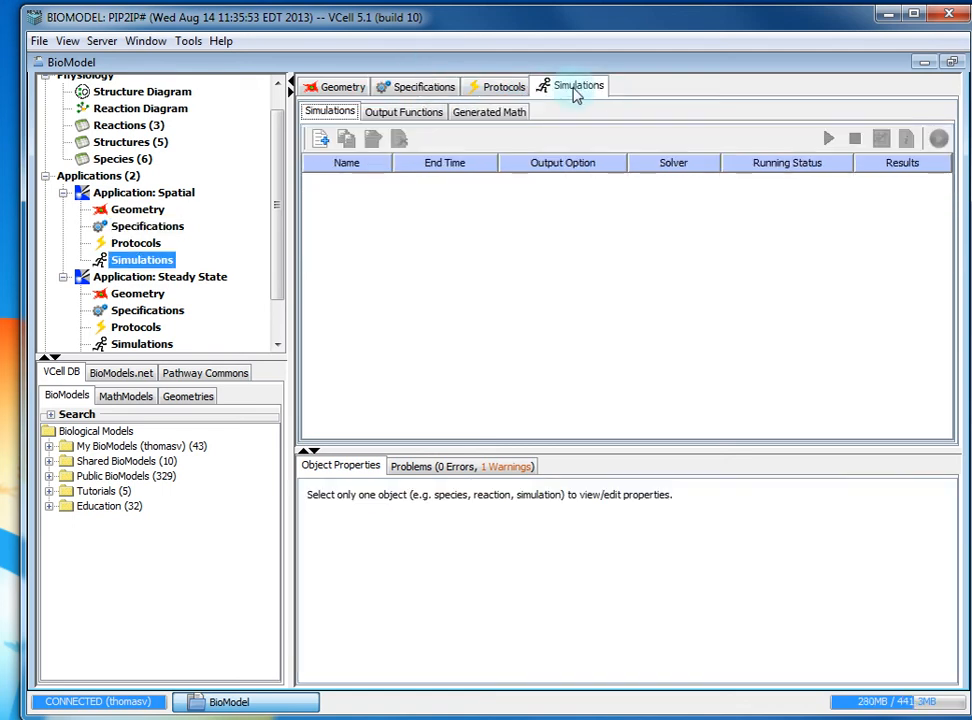
left_click(321, 140)
left_click(374, 137)
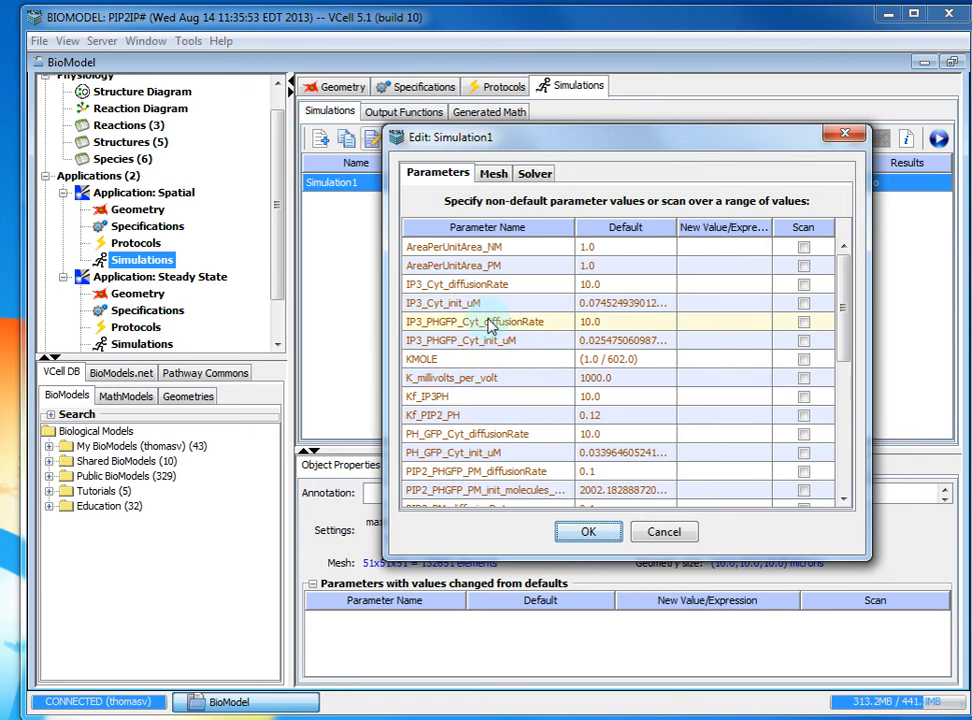
left_click(495, 178)
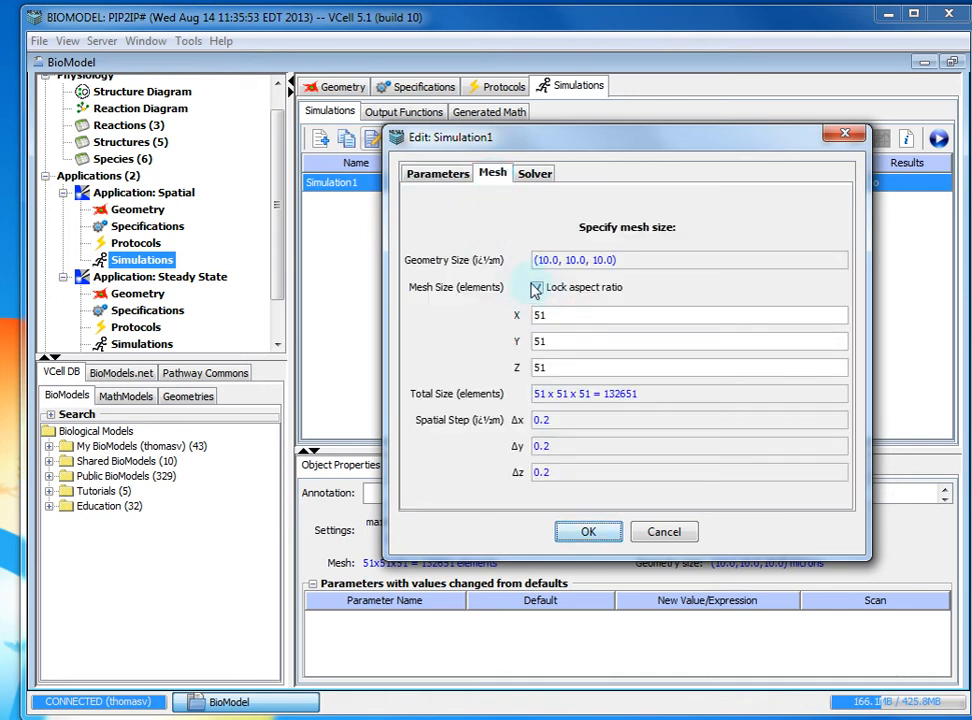
left_click(549, 318)
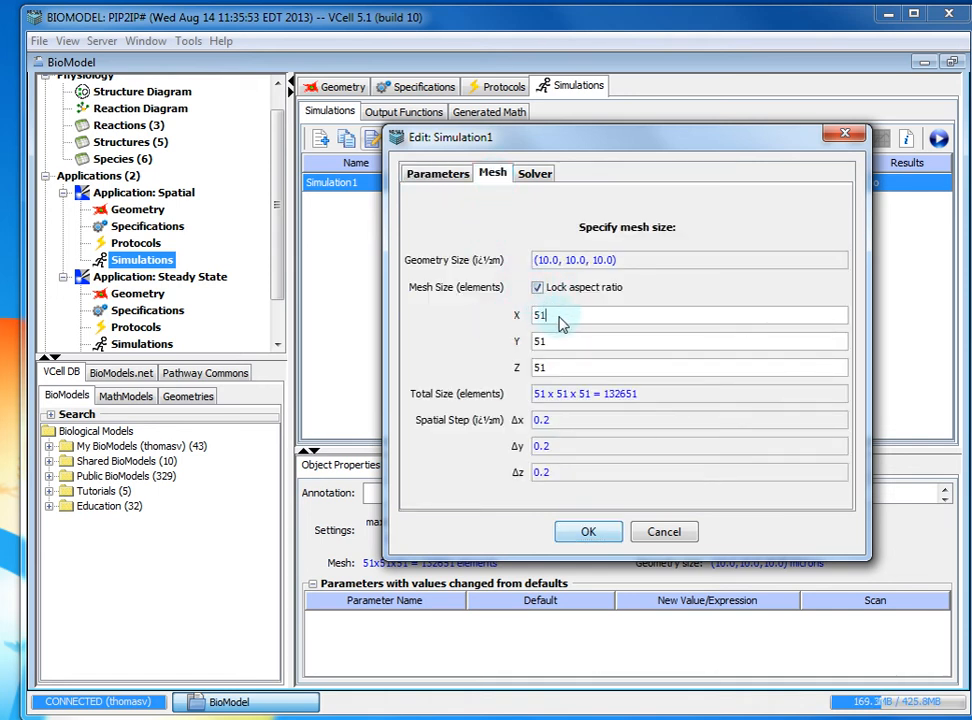
type("31")
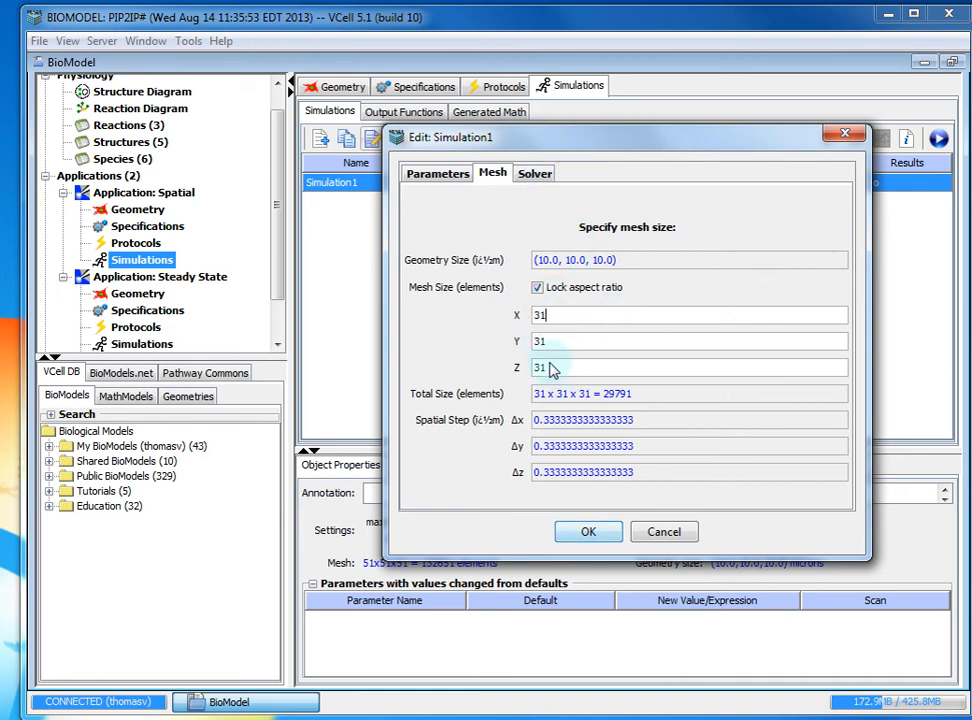
- Set the simulation's ending time to 20 and its output interval to 0.2 secs, and accept the settings
left_click(537, 173)
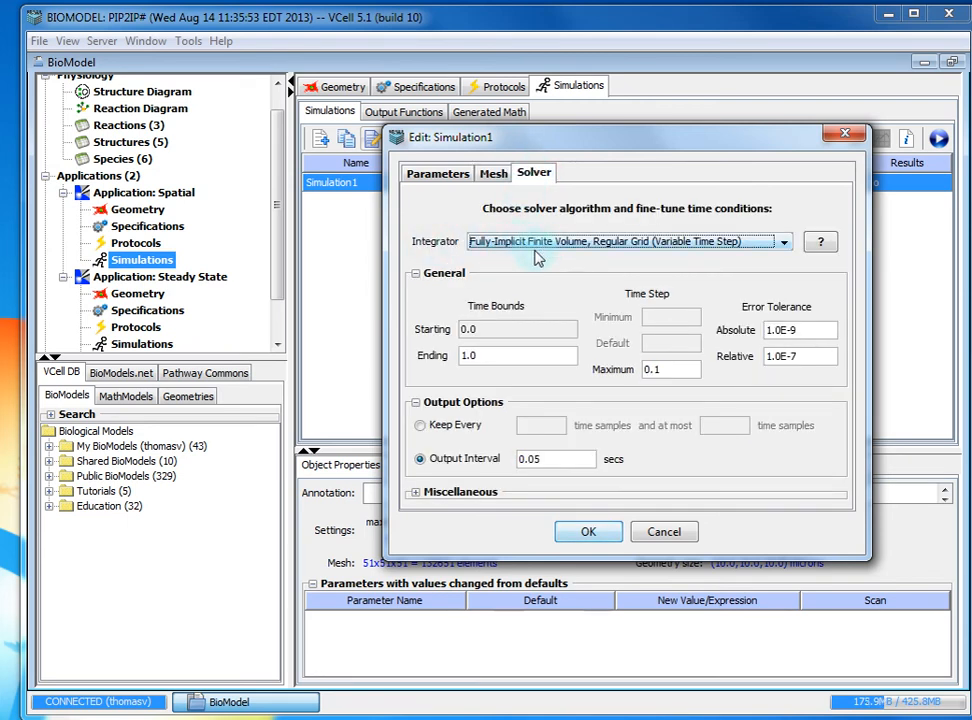
left_click(529, 356)
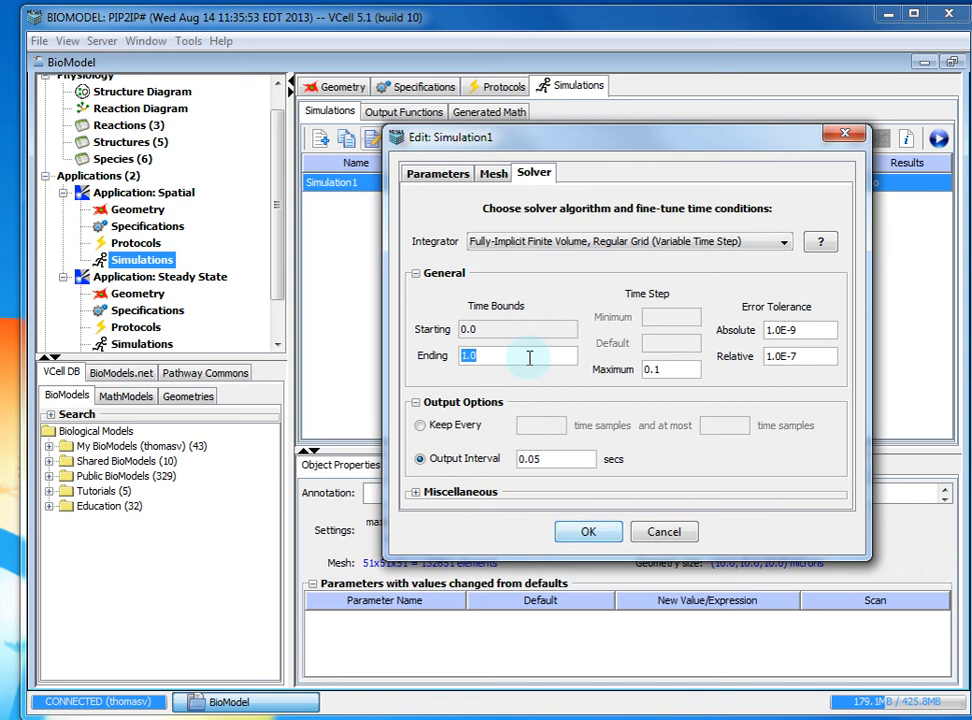
type("20")
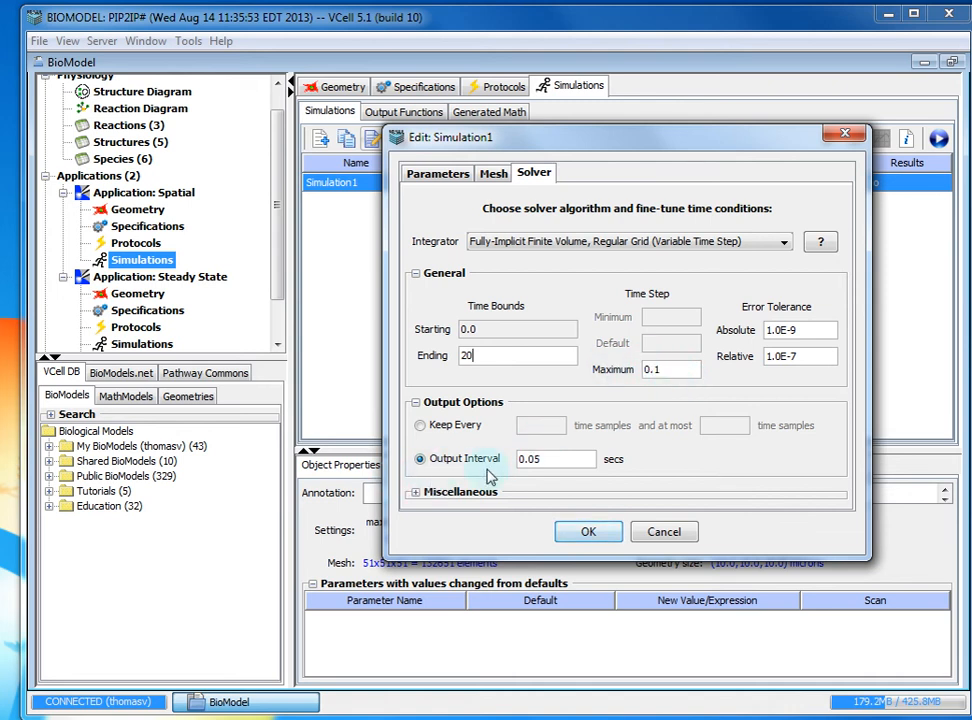
double_click(566, 459)
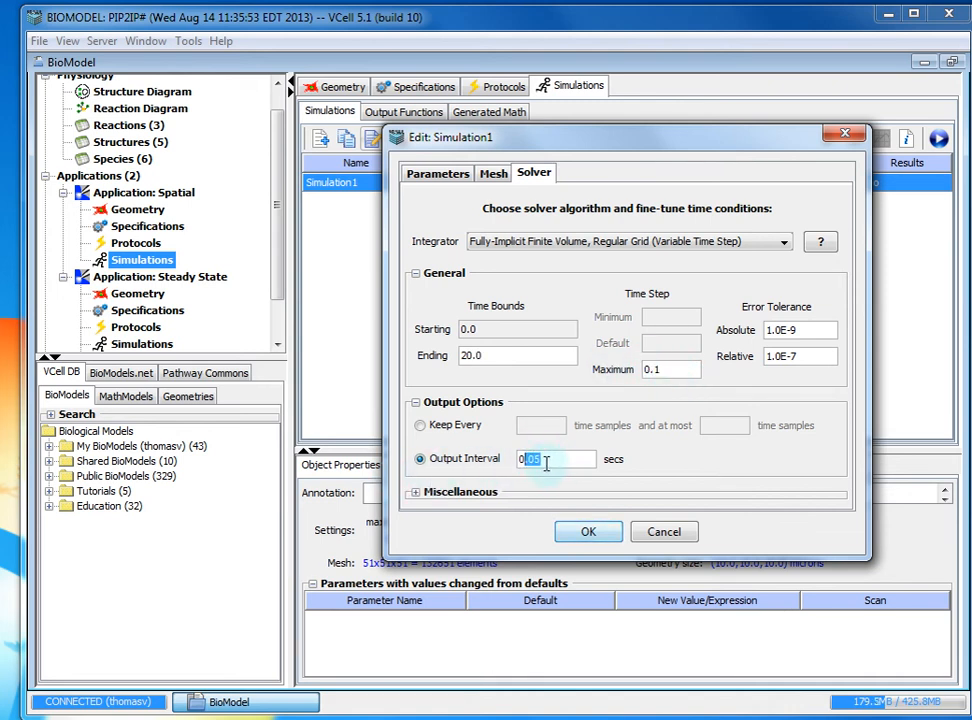
type("2")
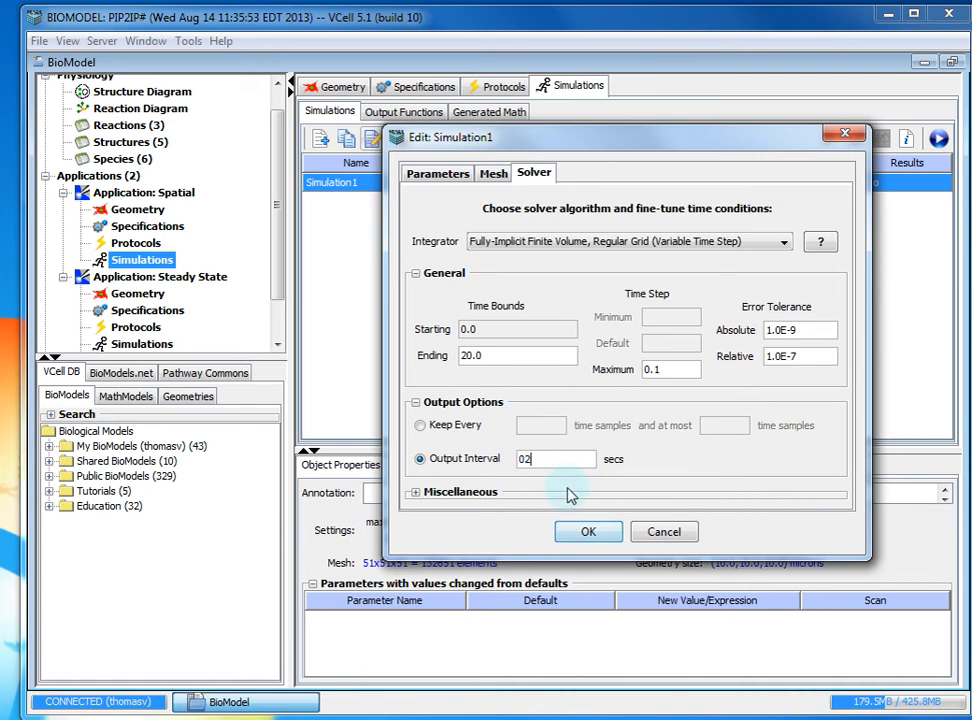
left_click(590, 533)
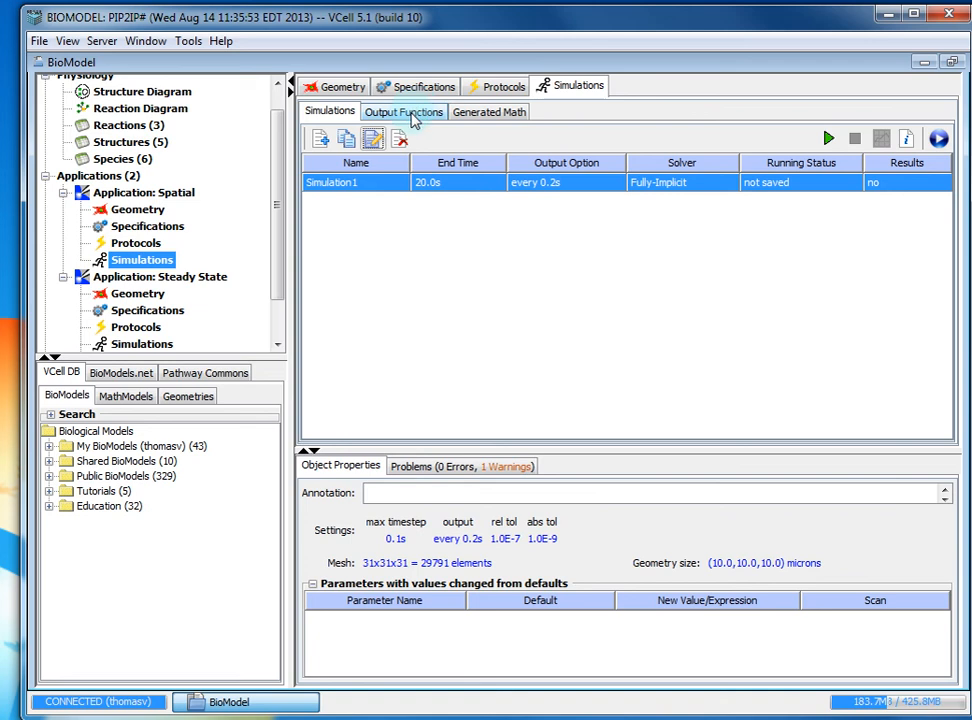
- Start a new output function for the Spatial application and name it fluorescence
left_click(408, 117)
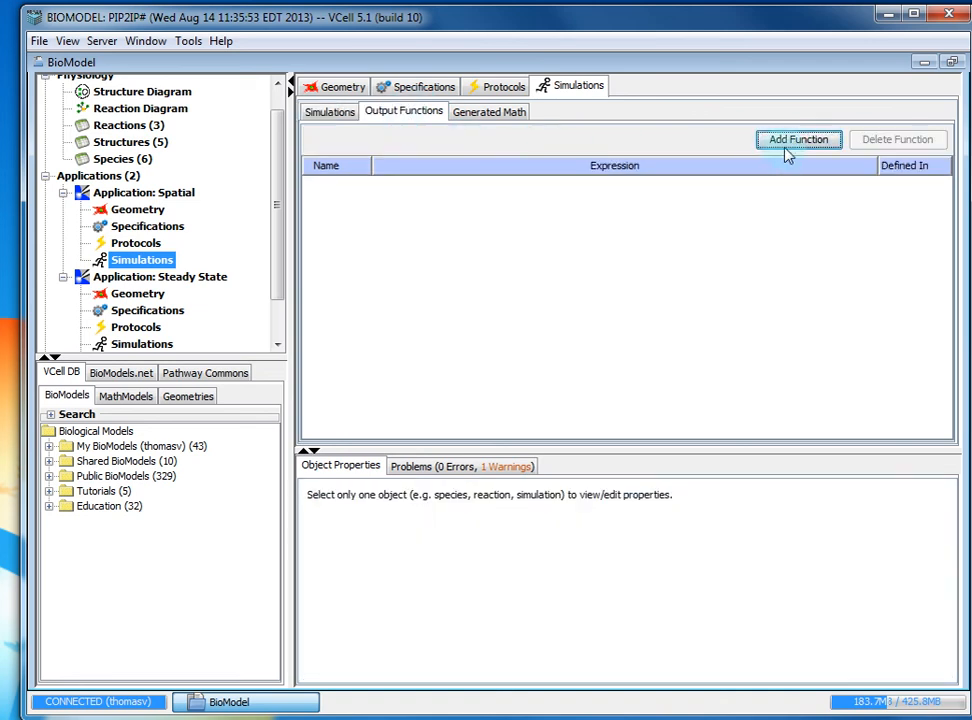
left_click(727, 148)
left_click_drag(600, 265, 419, 265)
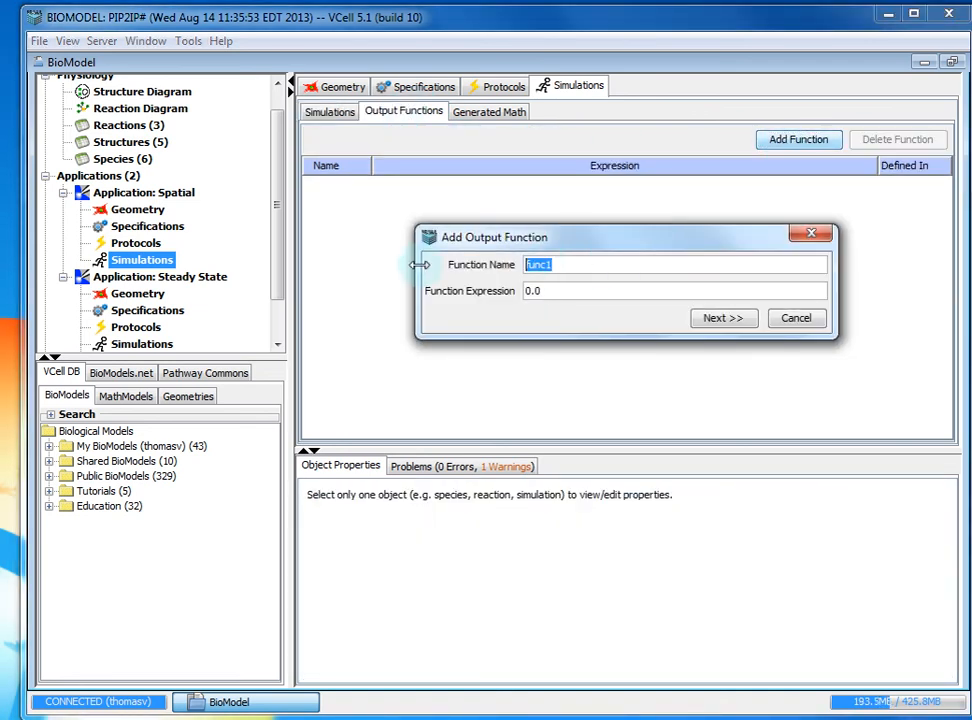
type("f")
- Enter IP3_PHGFP_Cyt+PH_GFP_Cyt as the expression of the fluorescence output function
left_click_drag(570, 291, 474, 290)
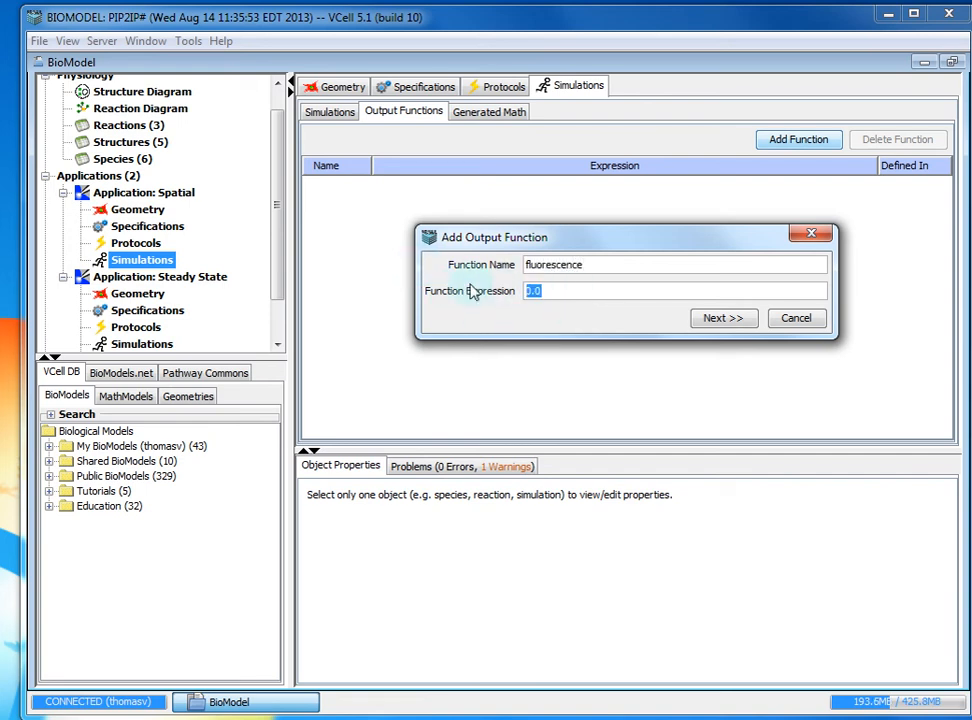
type("IP")
key("Down")
key("Down")
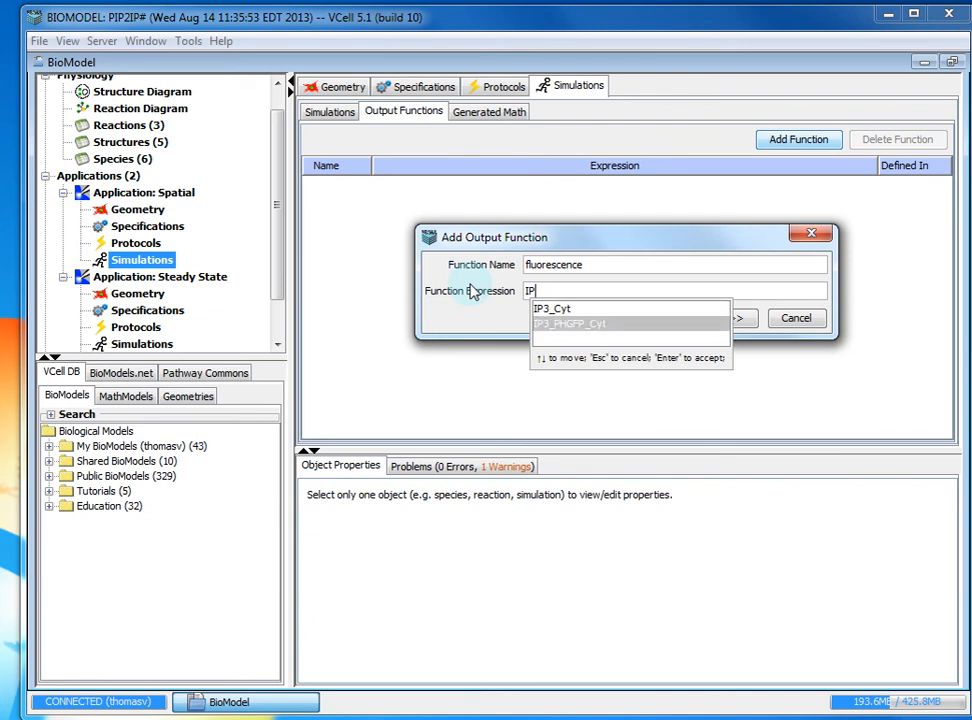
key("Return")
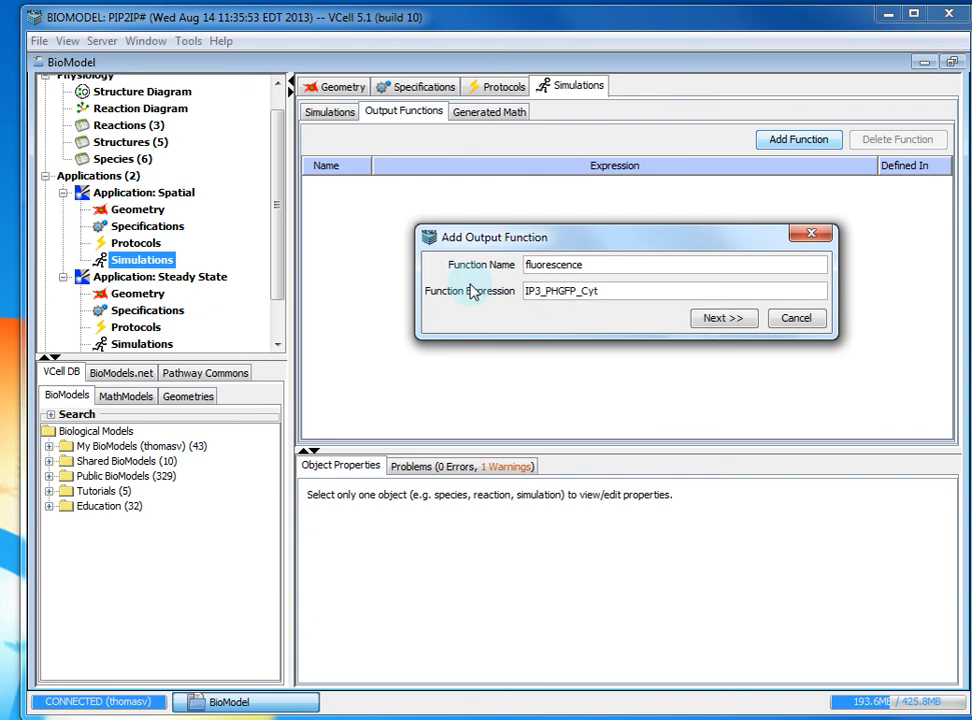
type("+")
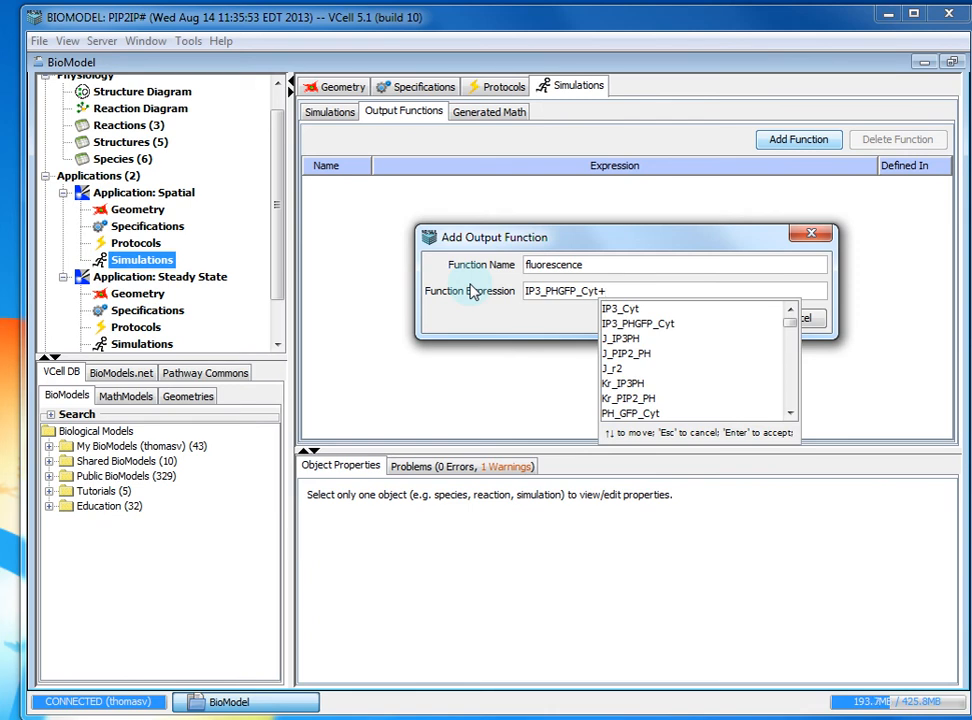
type("PH_")
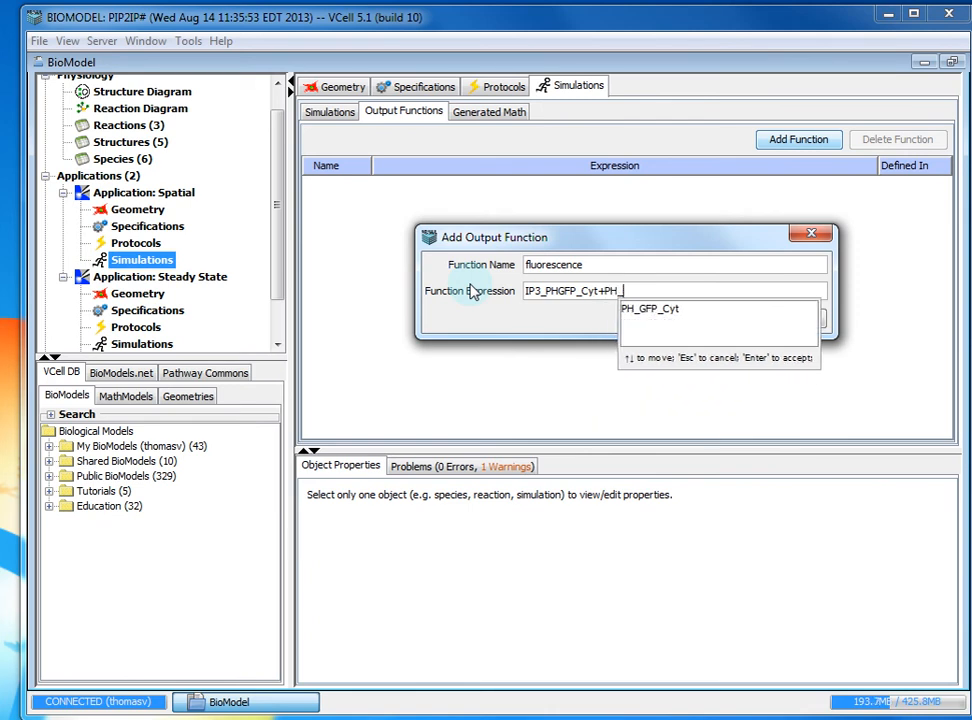
key("Down")
key("Return")
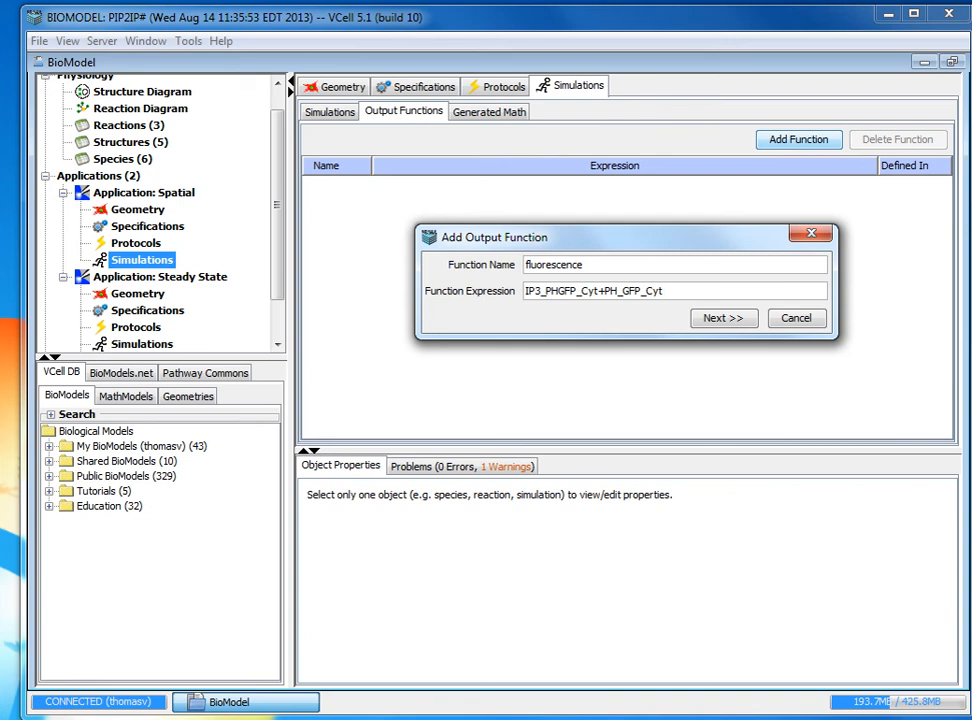
- Define the fluorescence output function in the Cyt domain and finish adding it
left_click(722, 318)
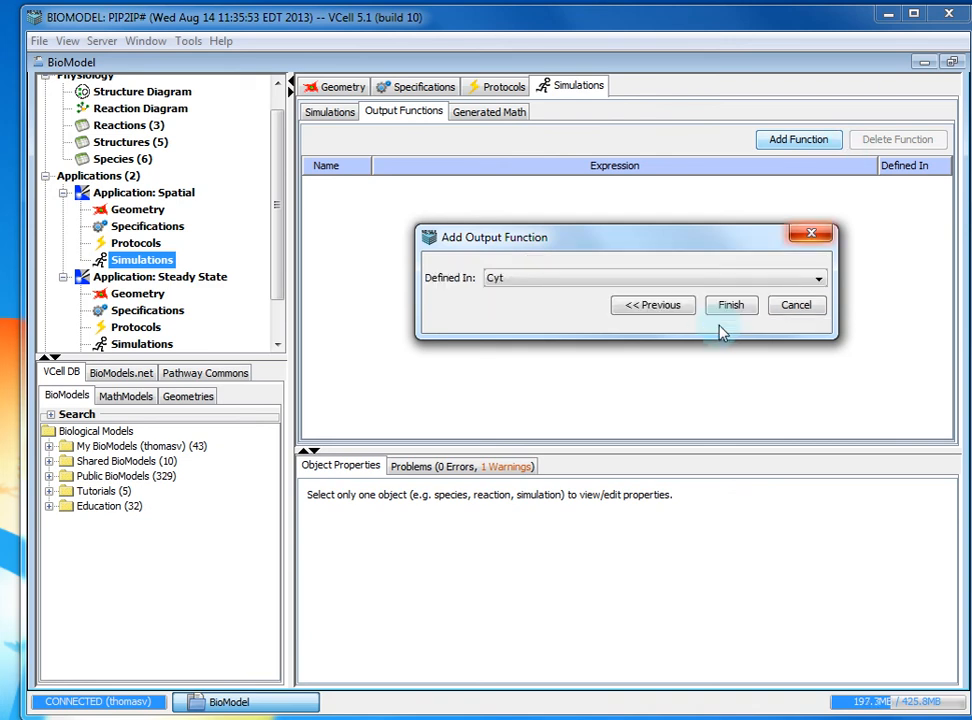
left_click(501, 284)
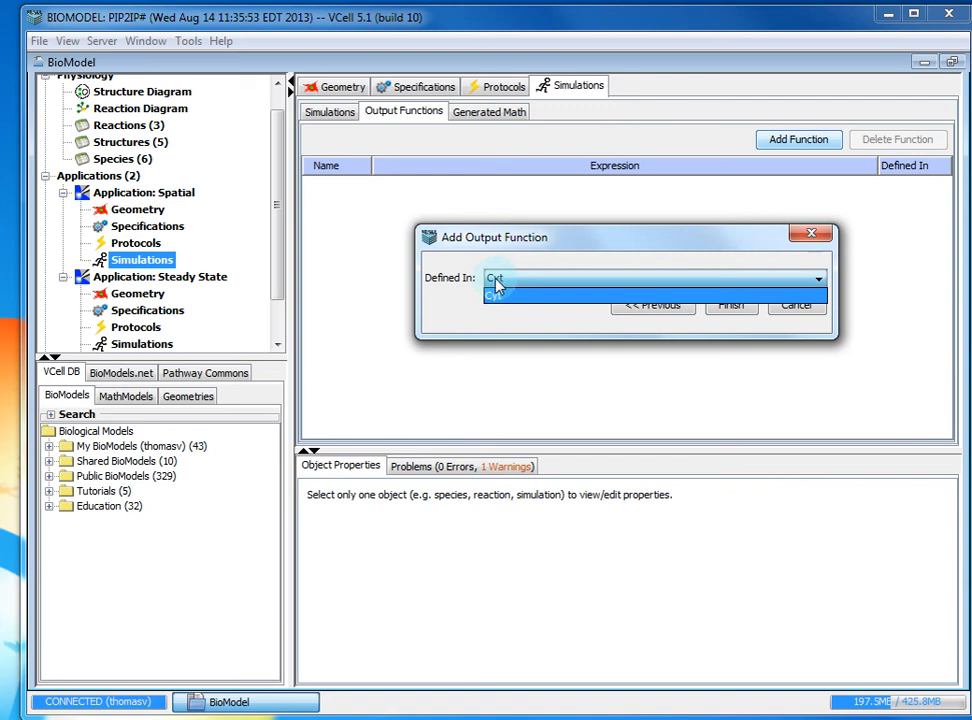
left_click(560, 296)
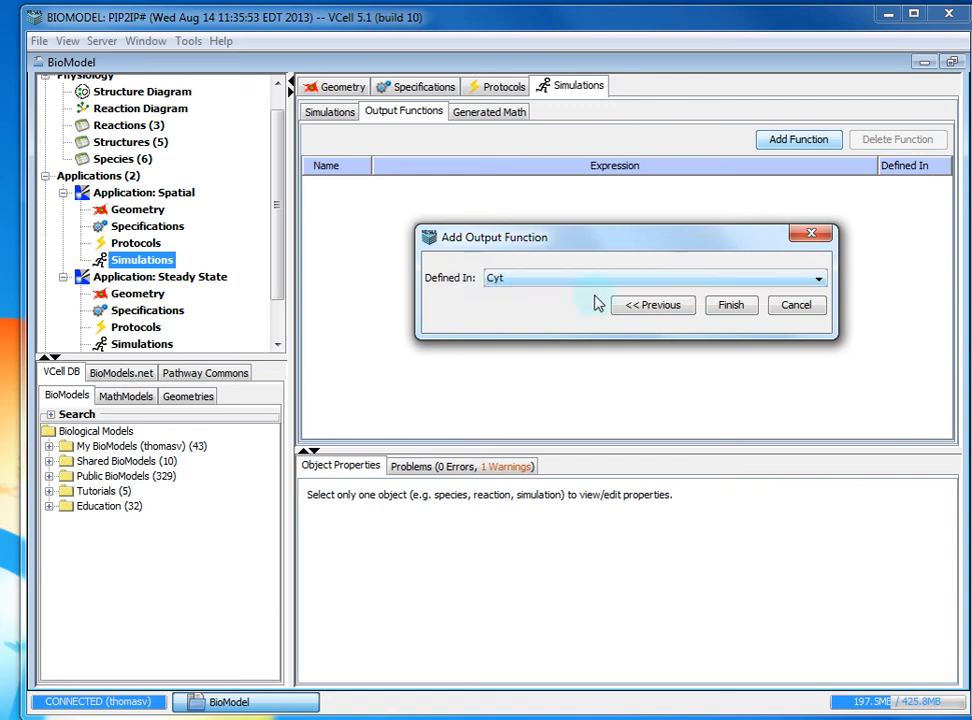
left_click(735, 307)
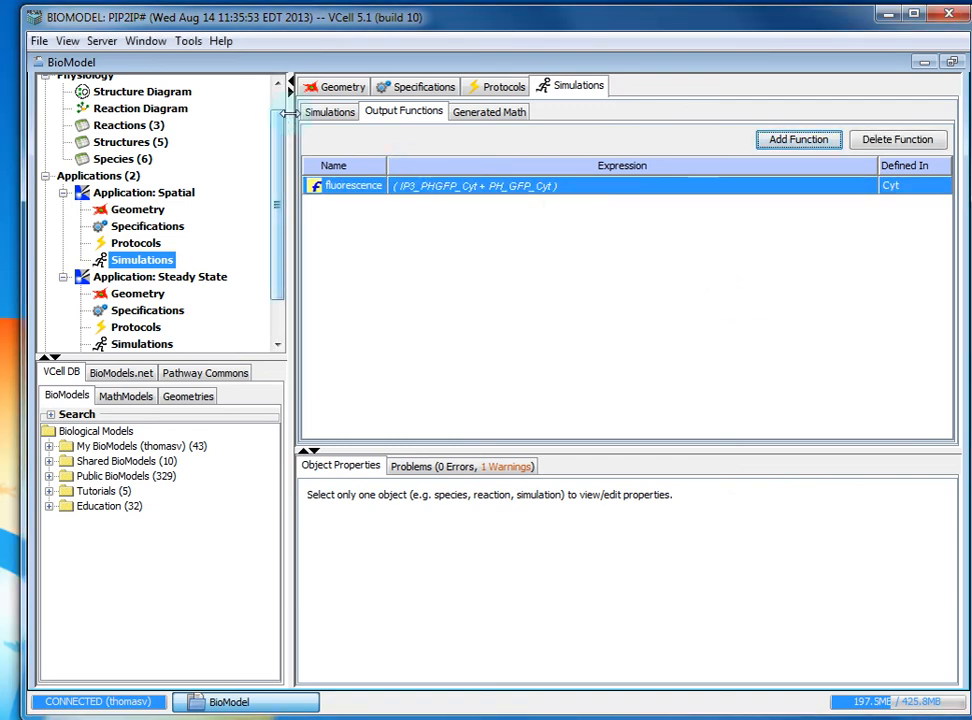
- Review the Spatial application's generated math, and run Simulation1
left_click(331, 112)
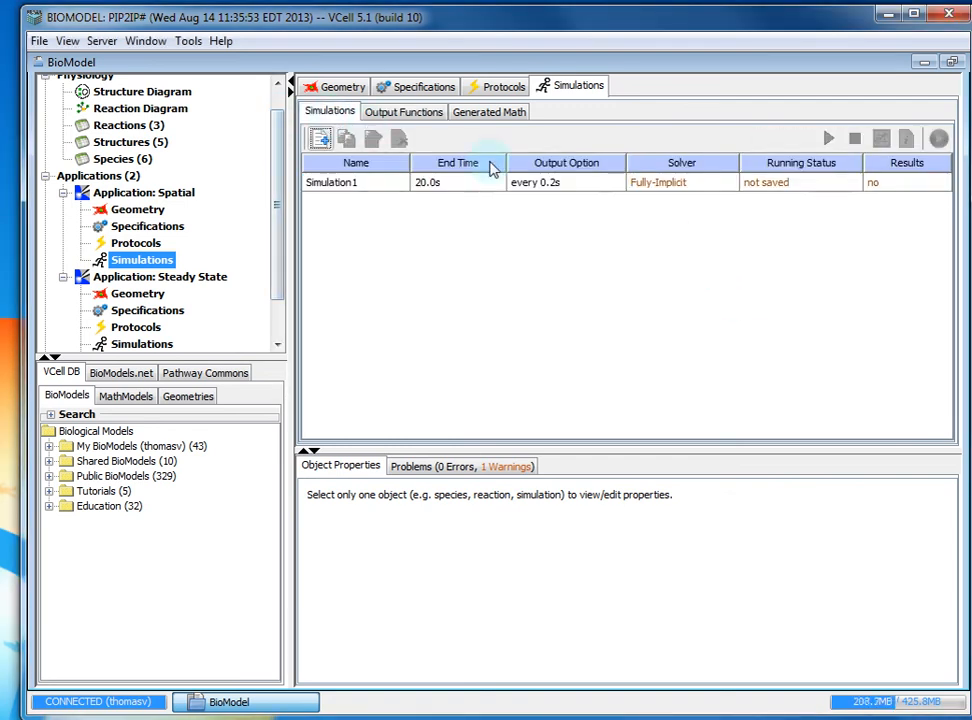
left_click(470, 114)
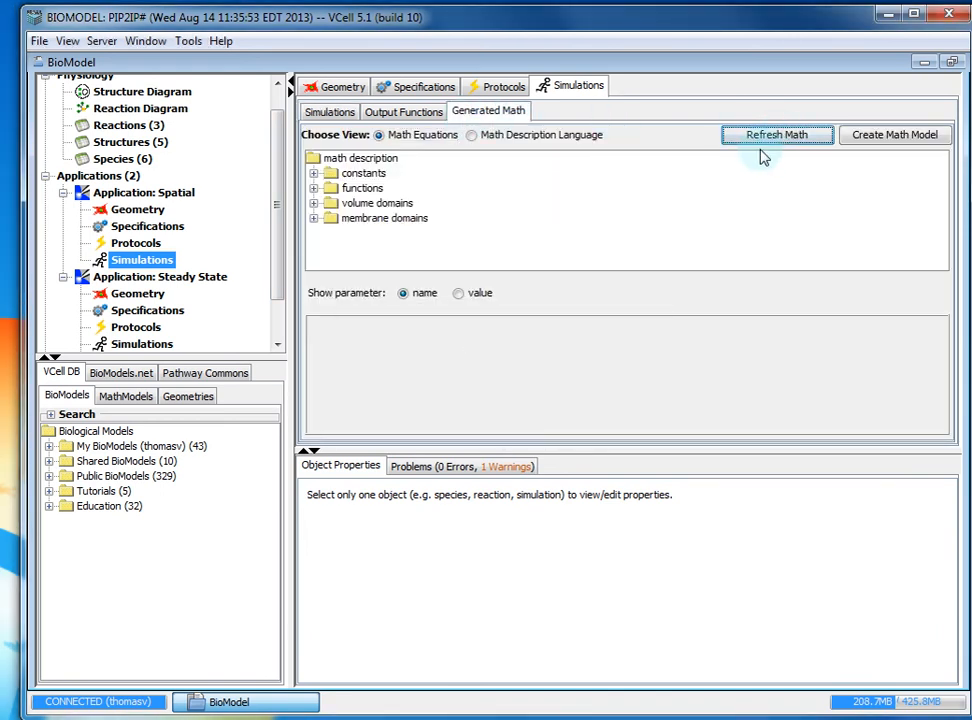
left_click(337, 116)
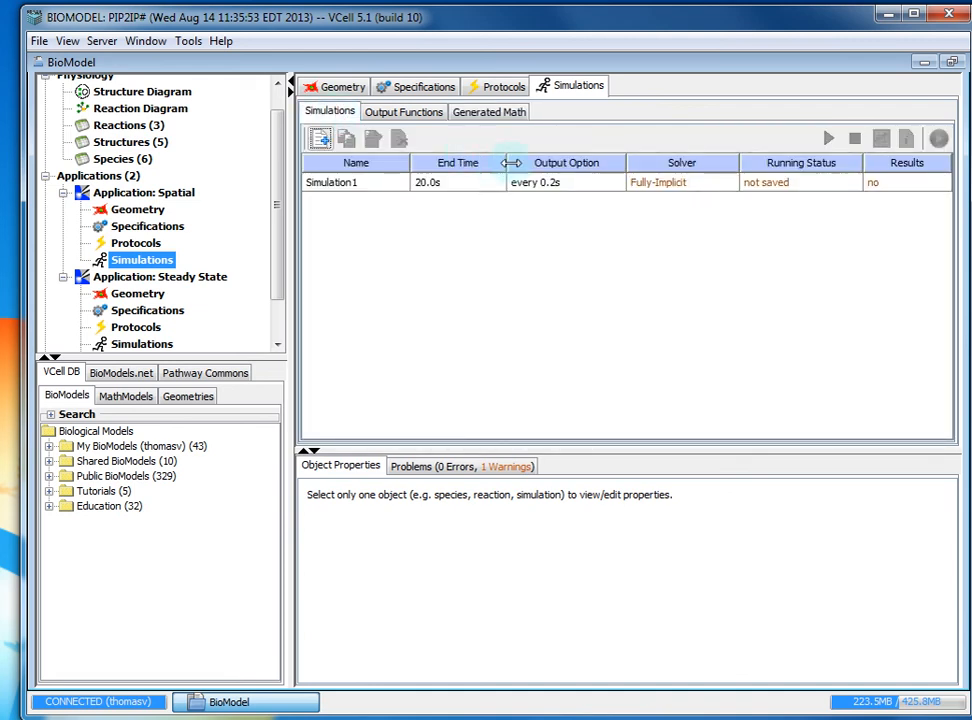
left_click(553, 183)
left_click(828, 139)
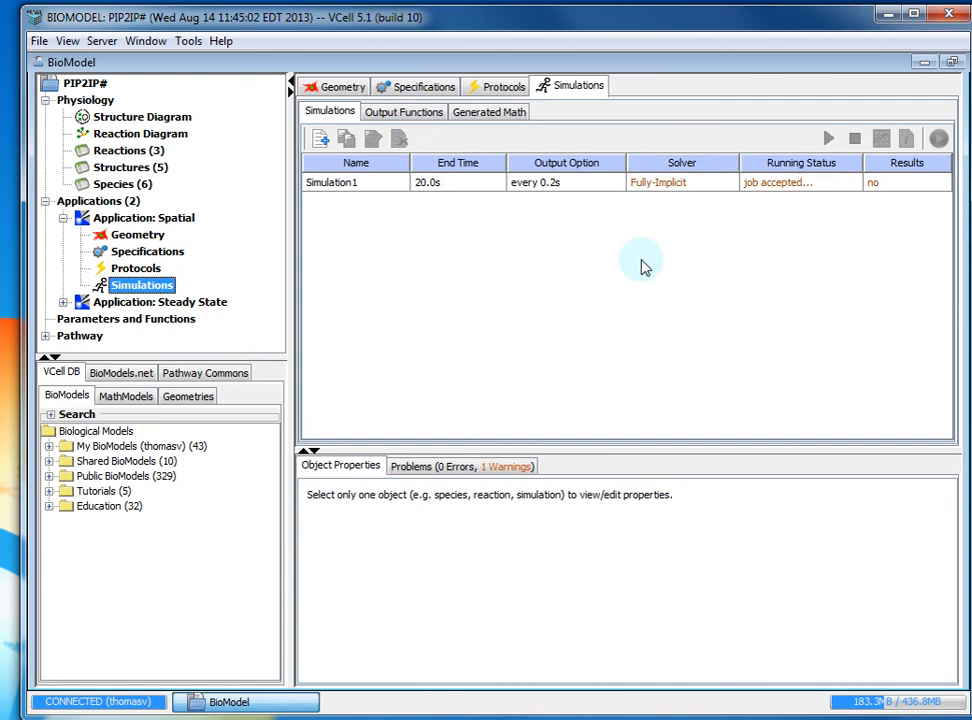
- Check the output function list and open the spatial results of Simulation1 once its run has ended
left_click(405, 115)
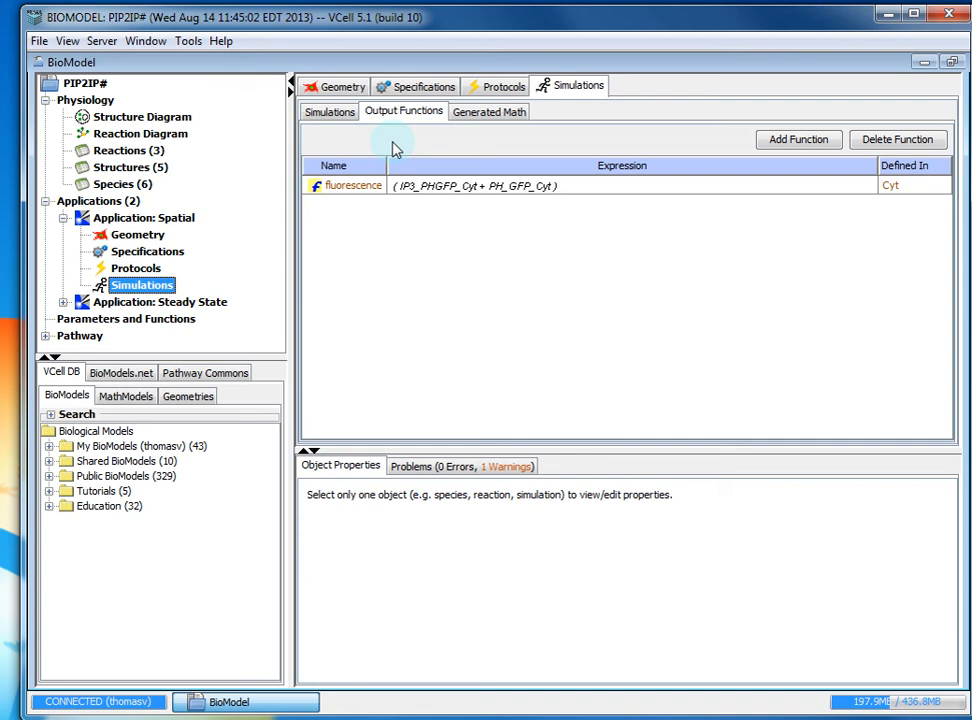
left_click(330, 112)
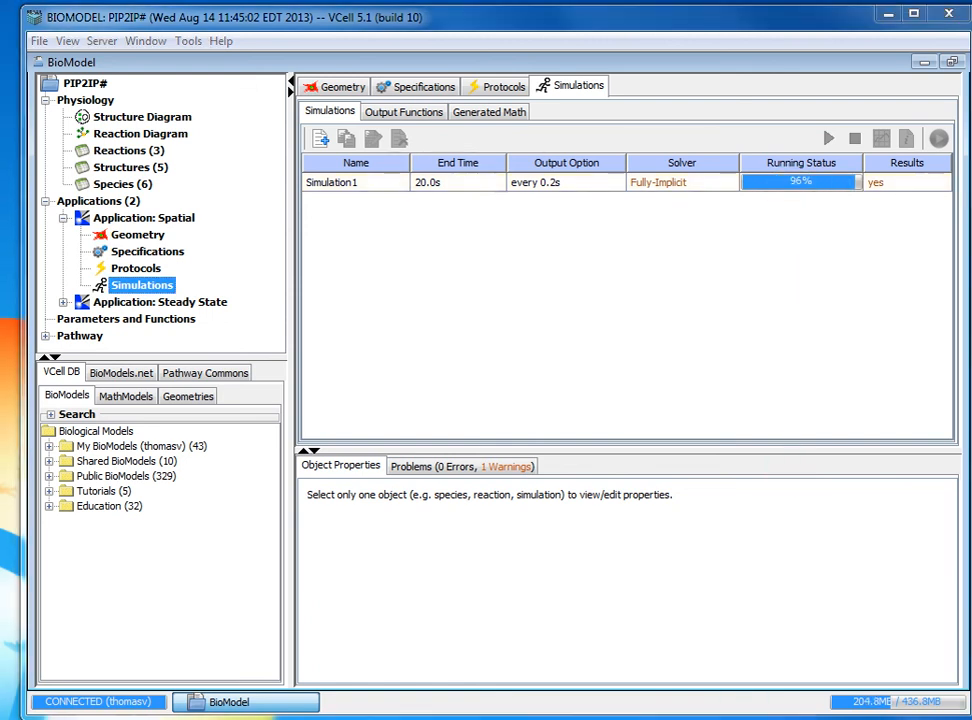
left_click(763, 191)
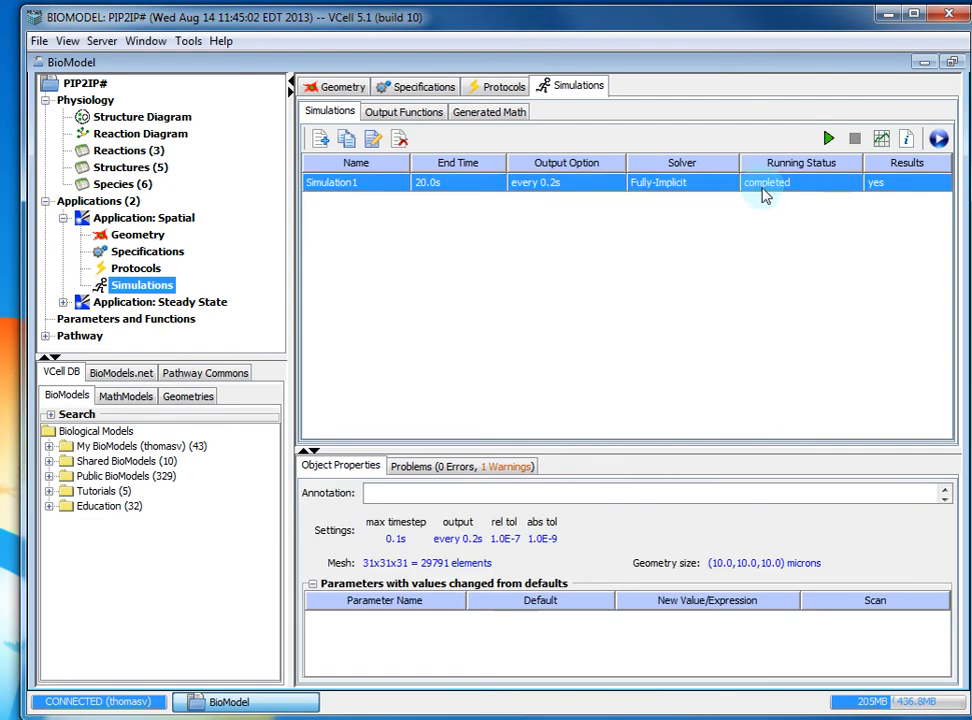
left_click(878, 140)
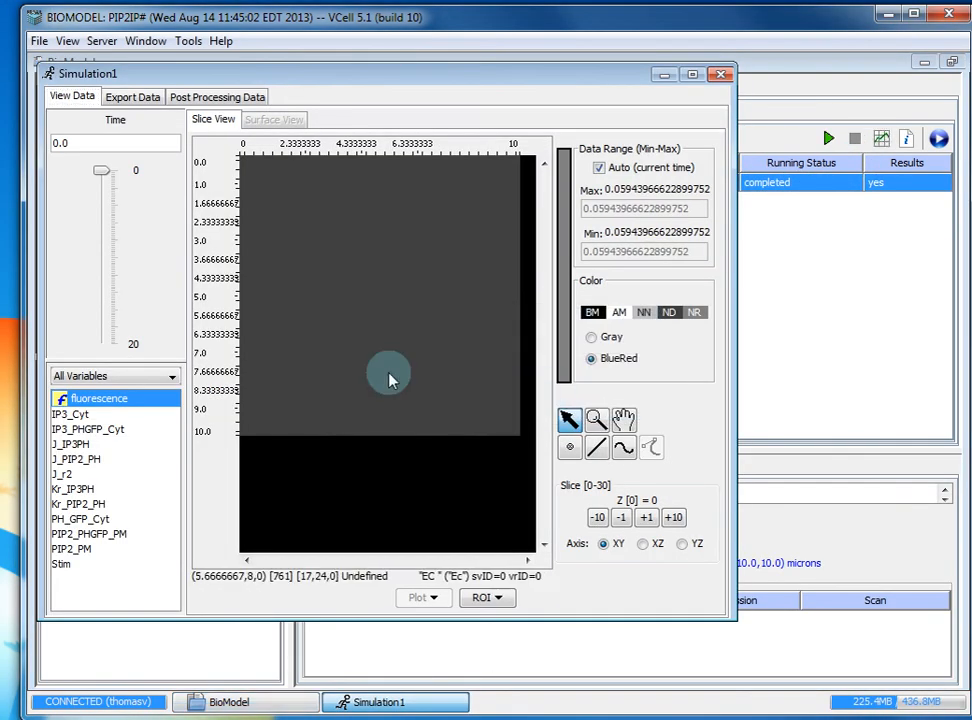
- Display the fluorescence at time 4.0 on XY slice 13, at Z = 4.3333333
left_click_drag(108, 177, 102, 210)
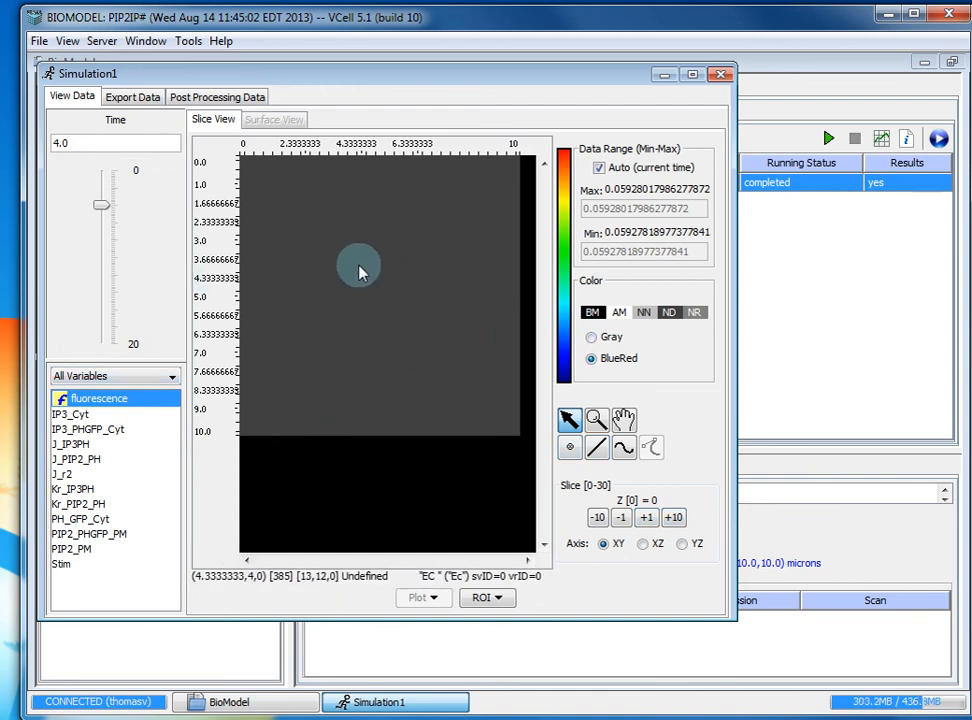
left_click(672, 519)
left_click(650, 520)
left_click(652, 522)
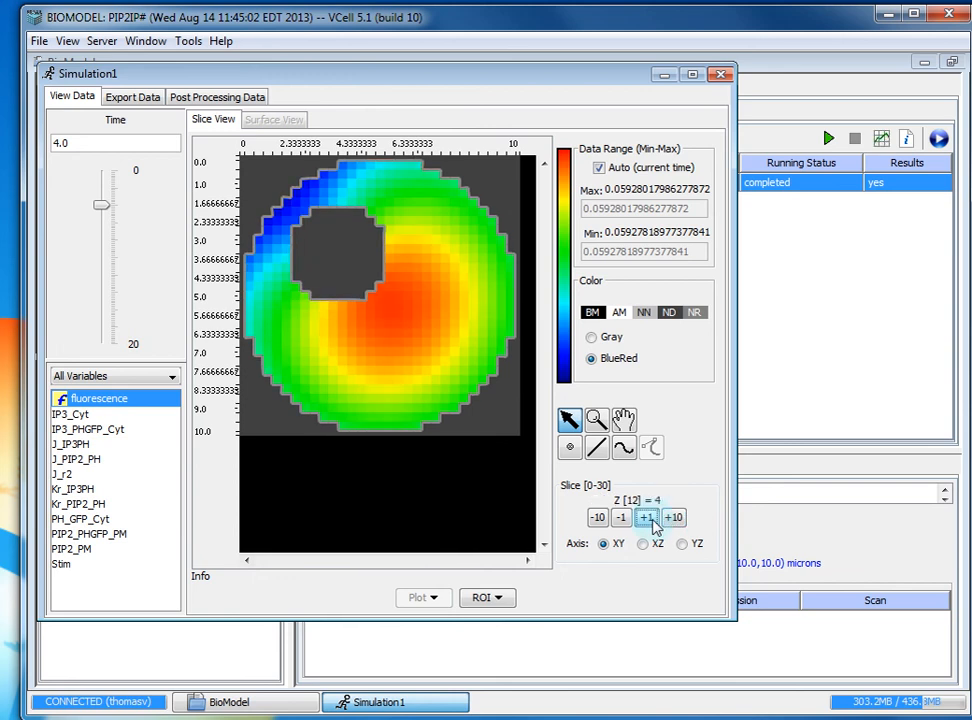
left_click(652, 522)
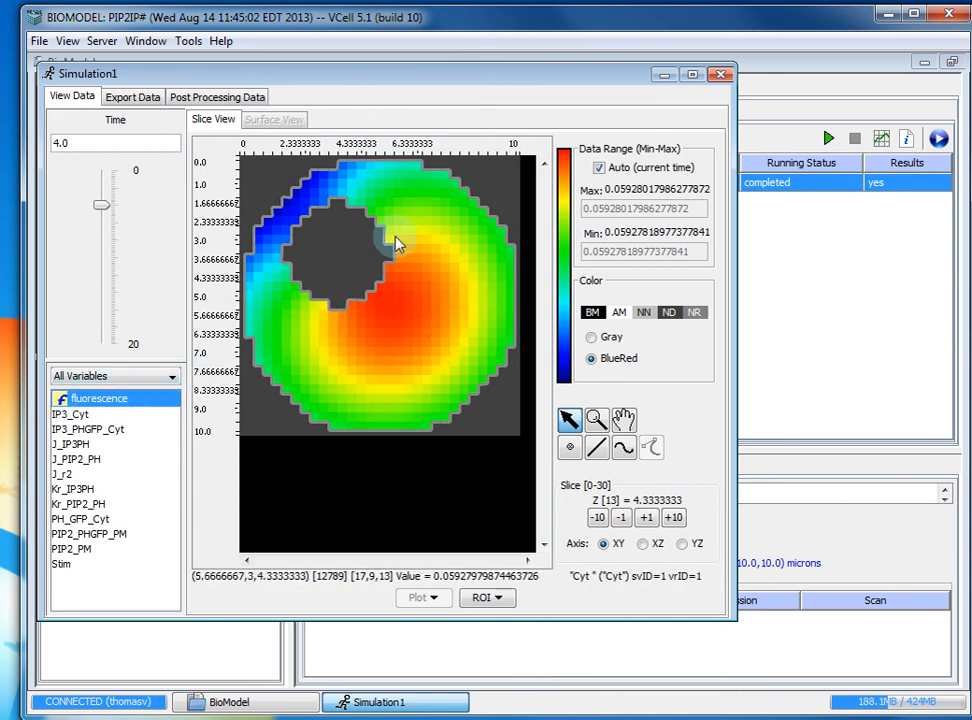
- Compare the spatial distributions of IP3_PHGFP_Cyt and PH_GFP_Cyt on the same slice
left_click(100, 432)
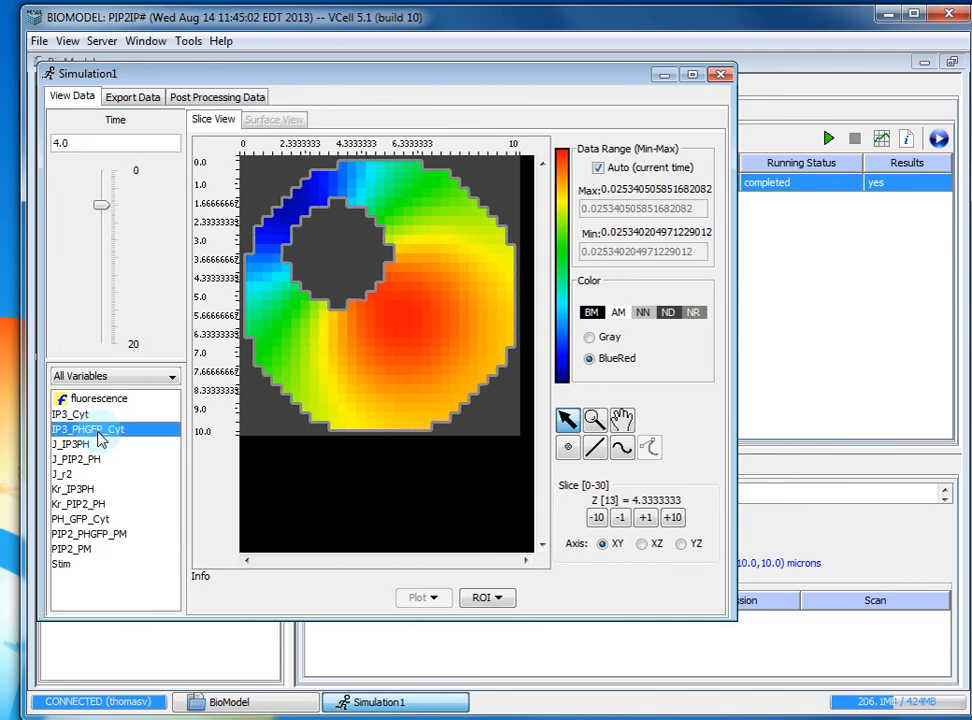
left_click(80, 519)
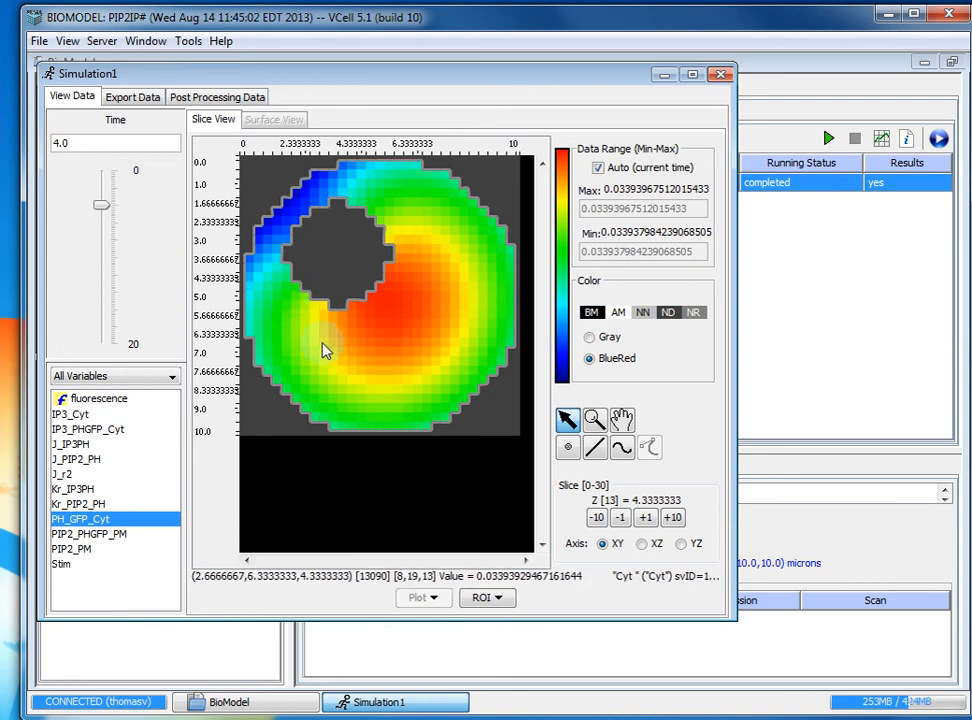
left_click(110, 428)
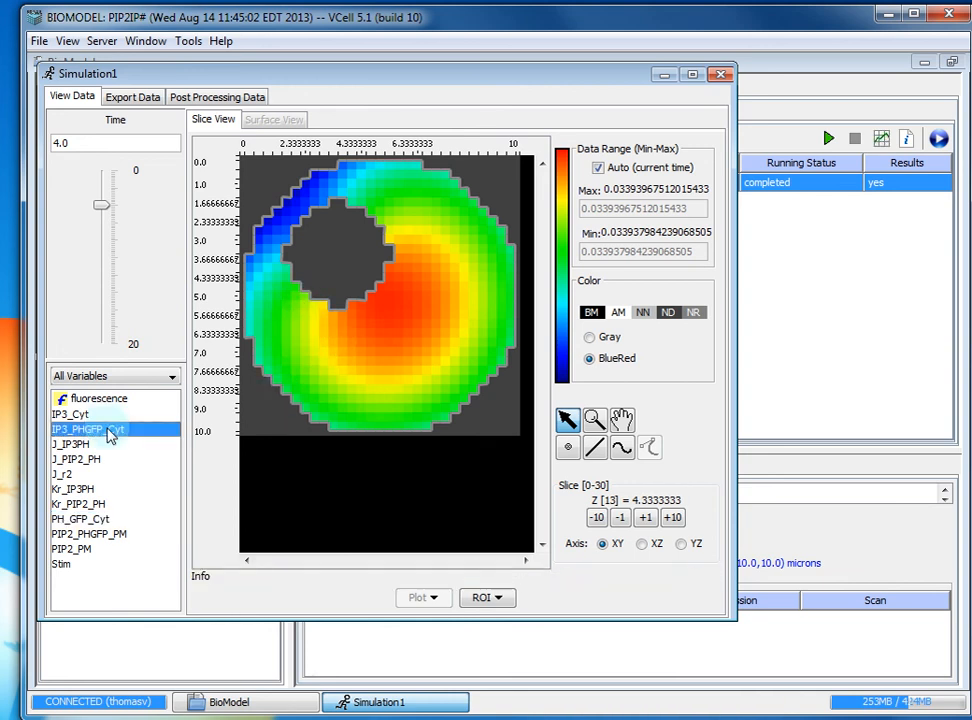
left_click(87, 520)
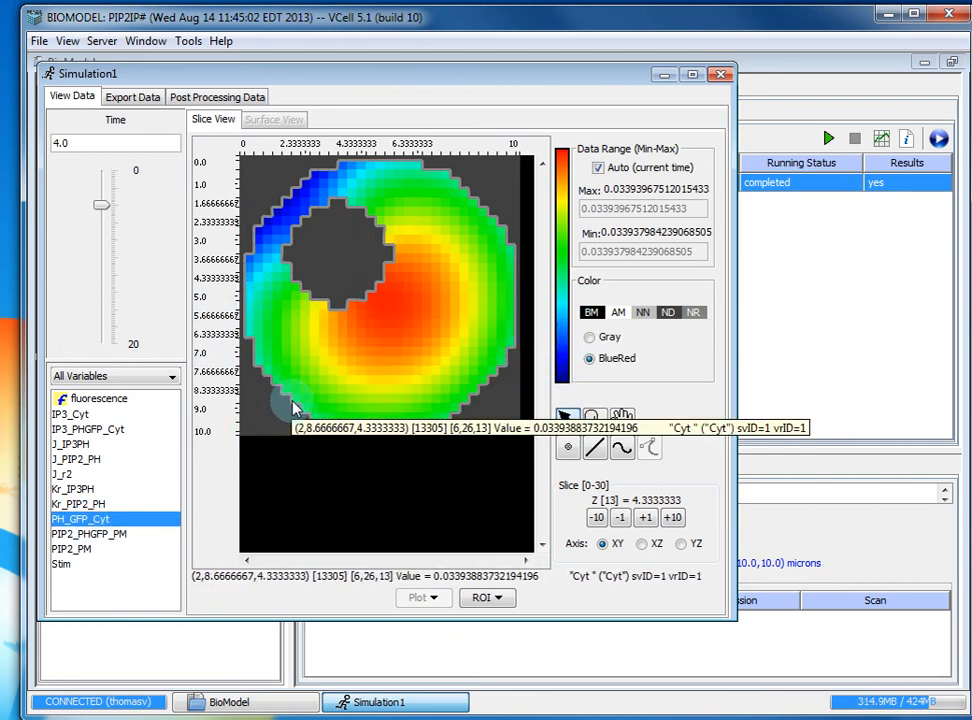
- Return to the fluorescence variable and set the displayed time to 5.0
left_click(118, 400)
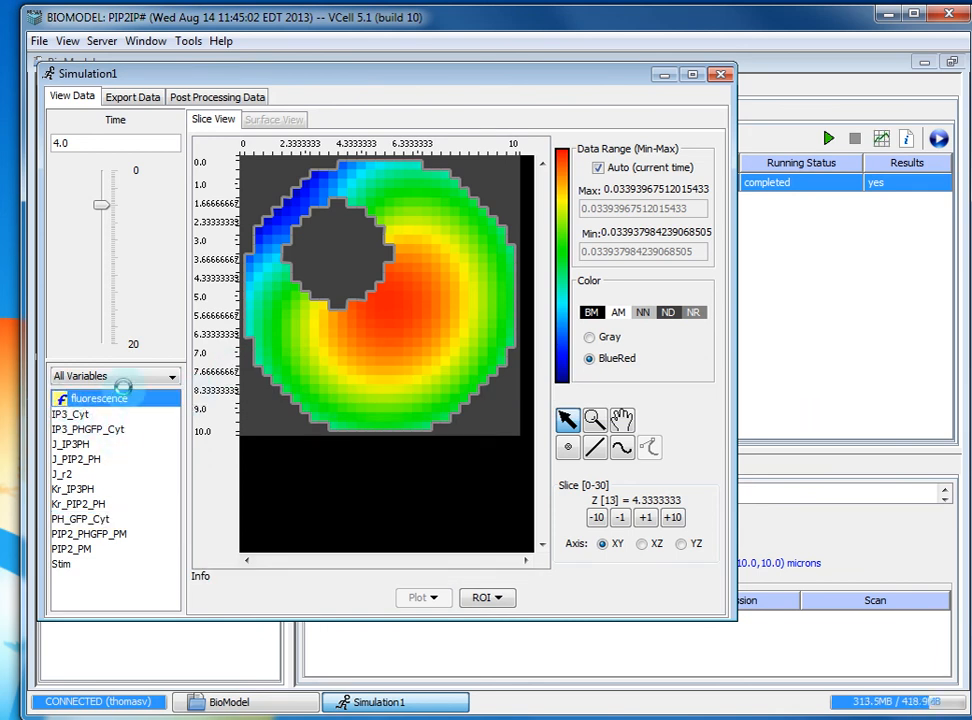
left_click(95, 211)
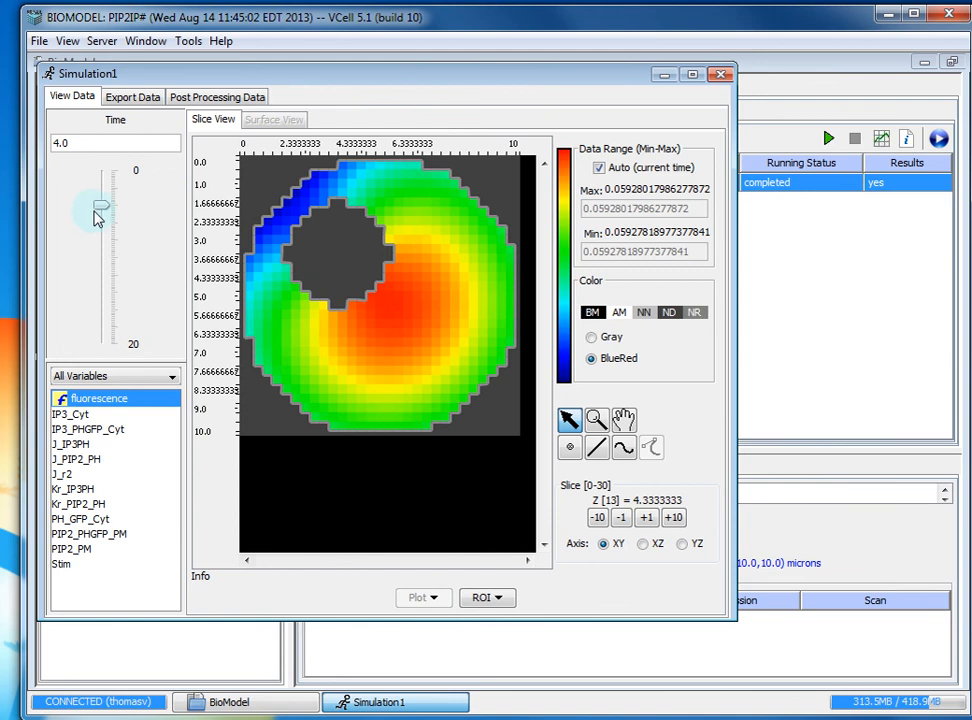
left_click_drag(105, 208, 106, 216)
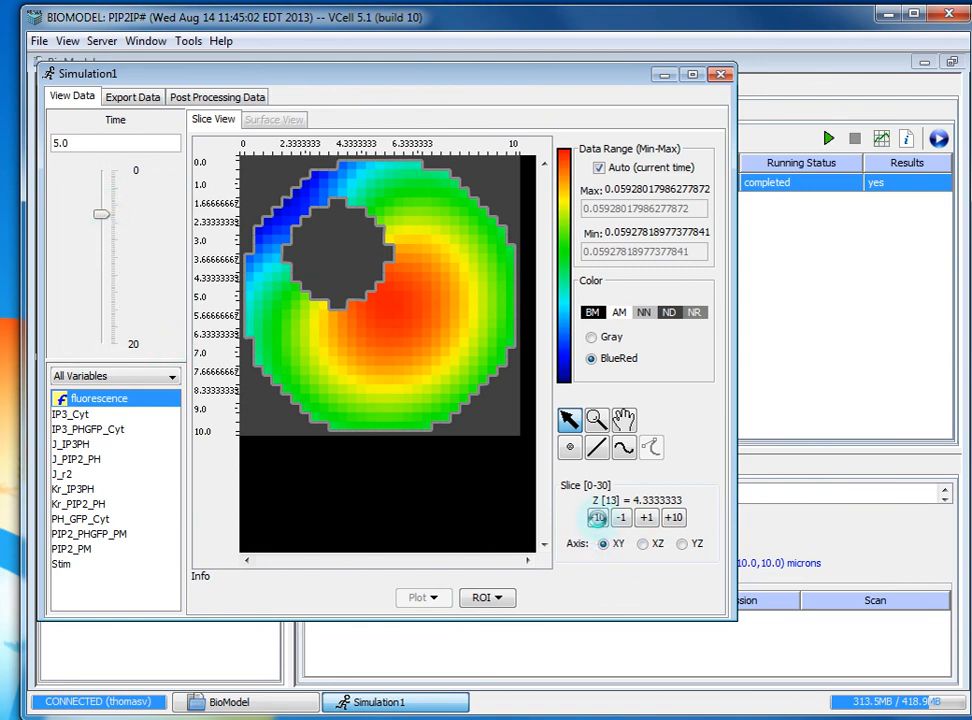
- Place a sample point in the cytosol at about (5.333, 6.333, 4.333) and plot fluorescence and IP3_Cyt over time there
left_click(568, 448)
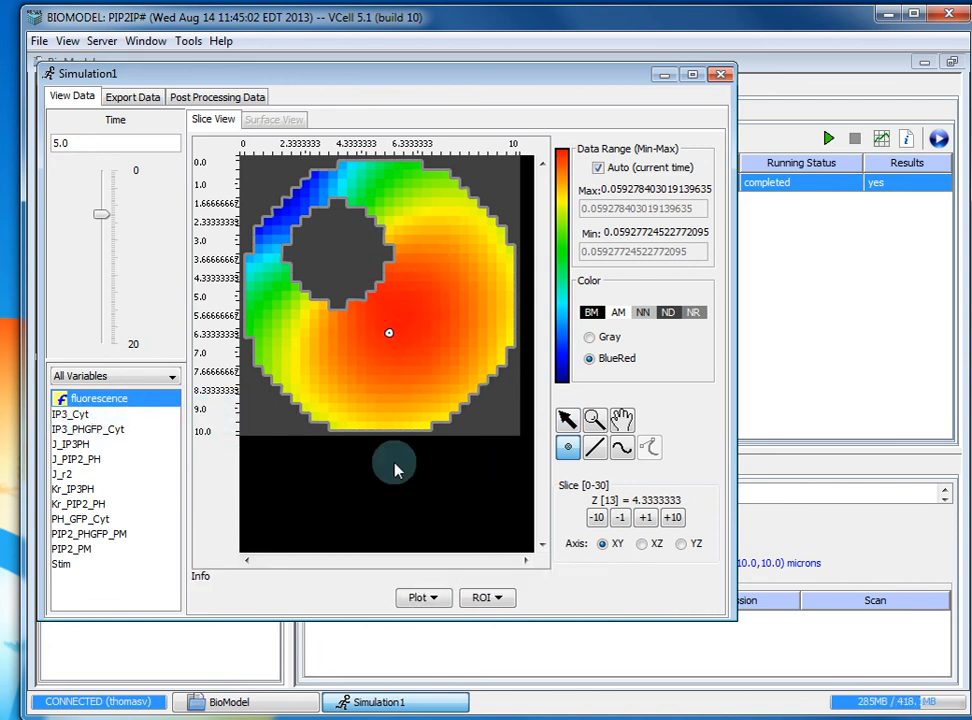
left_click(418, 599)
left_click(427, 624)
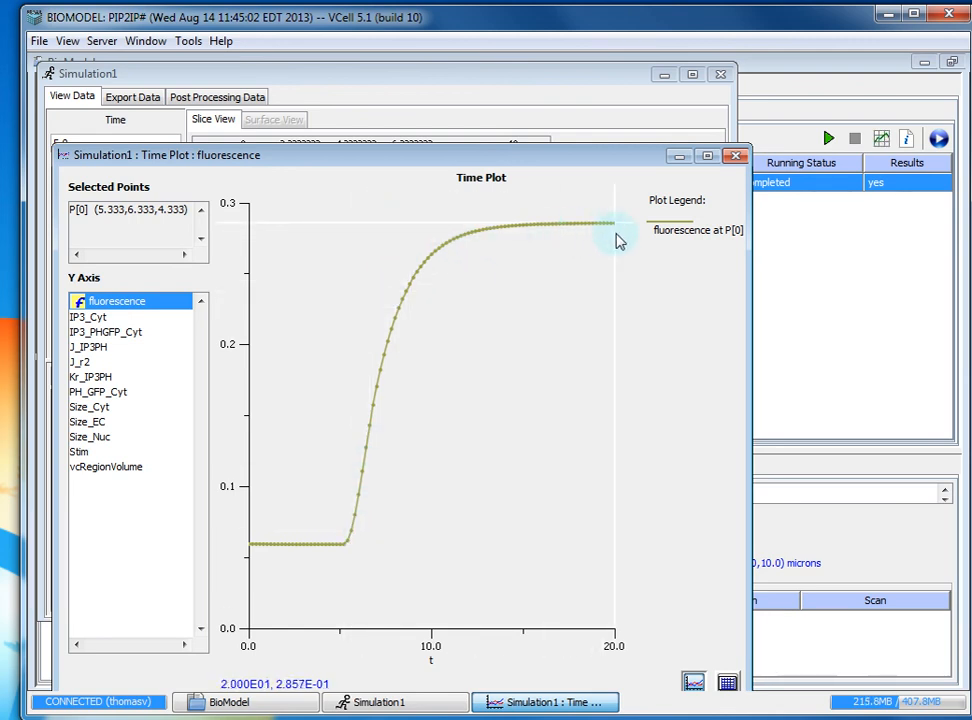
left_click(90, 316)
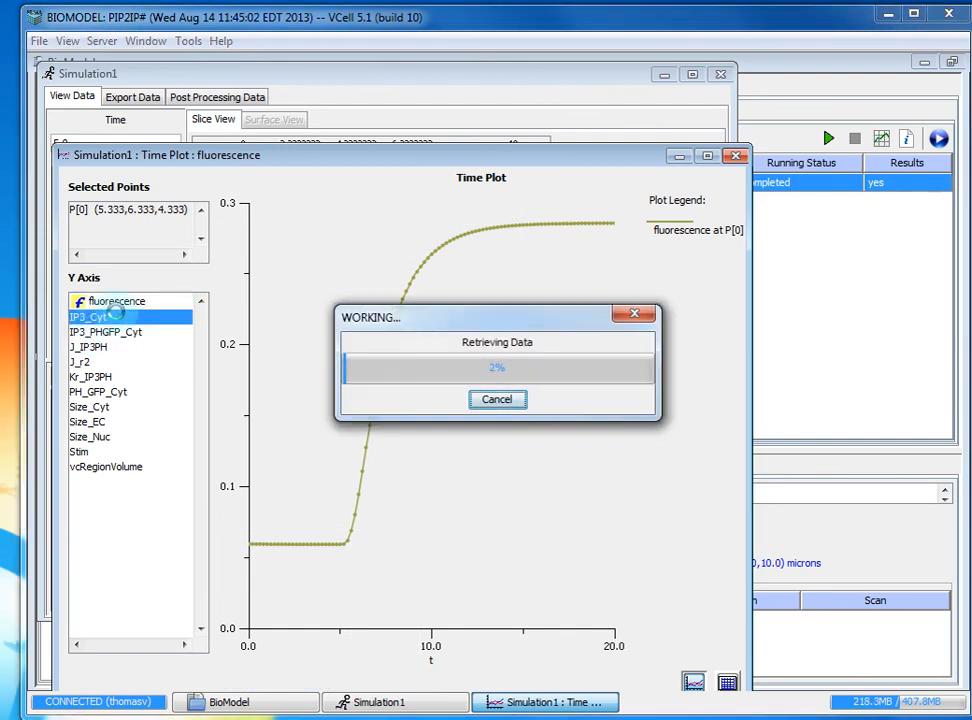